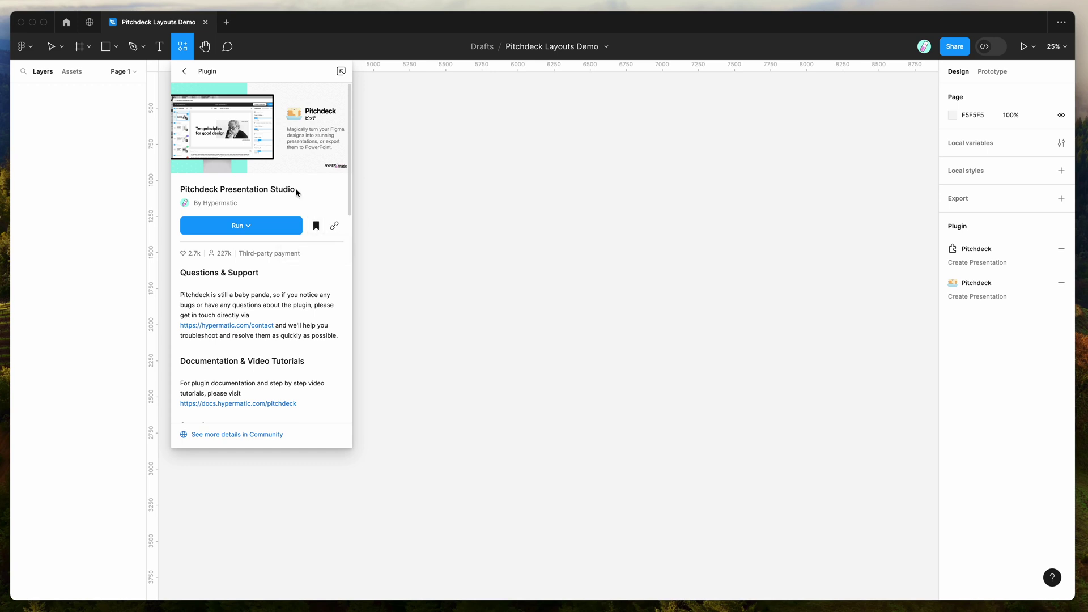
# Step: Close the Pitchdeck Presentation Studio plugin details to return to the empty canvas
pyautogui.click(401, 144)
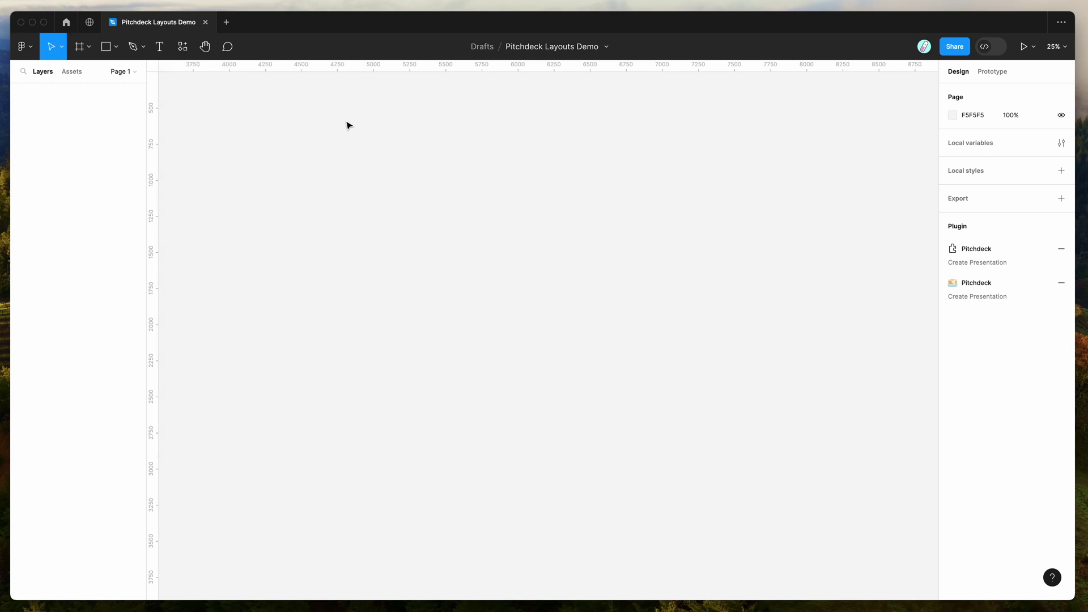
# Step: Launch Pitchdeck Presentation Studio from Saved plugins and reposition its window
pyautogui.rightClick(347, 123)
pyautogui.moveTo(384, 216)
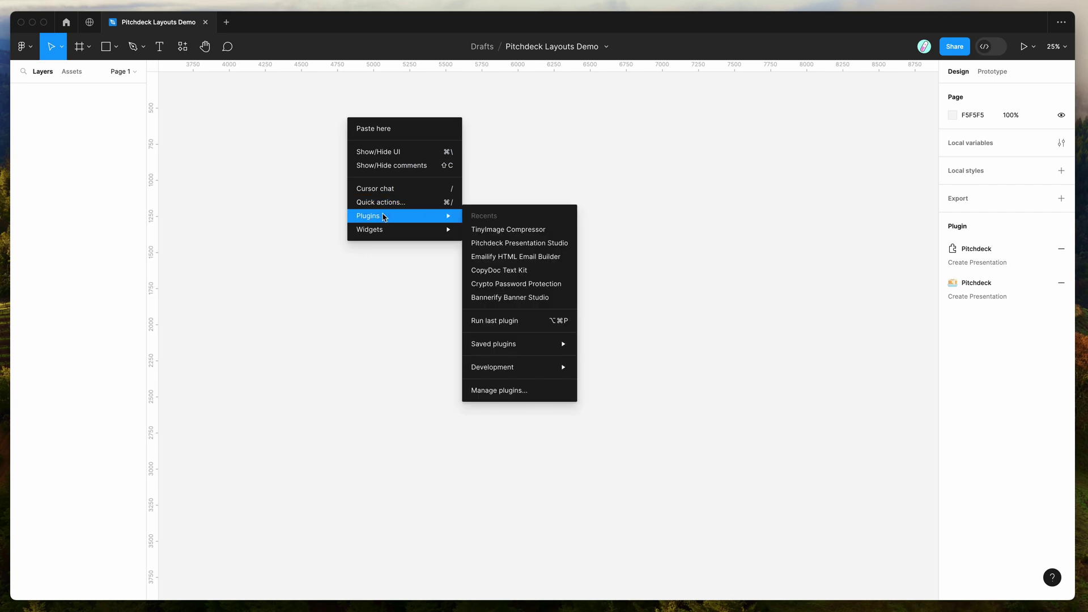
pyautogui.moveTo(541, 346)
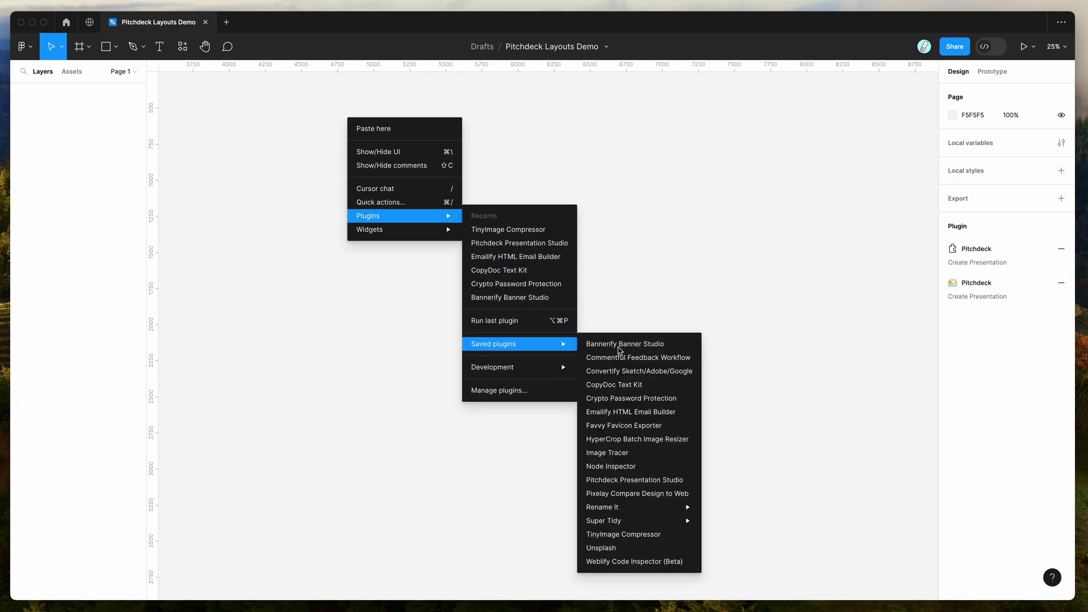
pyautogui.click(633, 480)
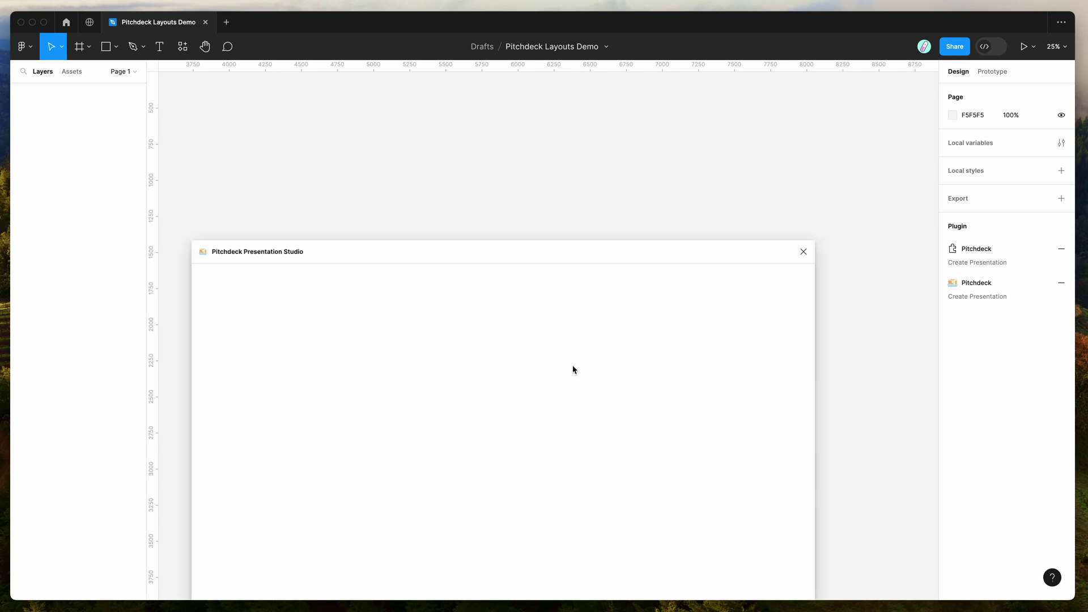
pyautogui.moveTo(518, 251); pyautogui.dragTo(565, 217)
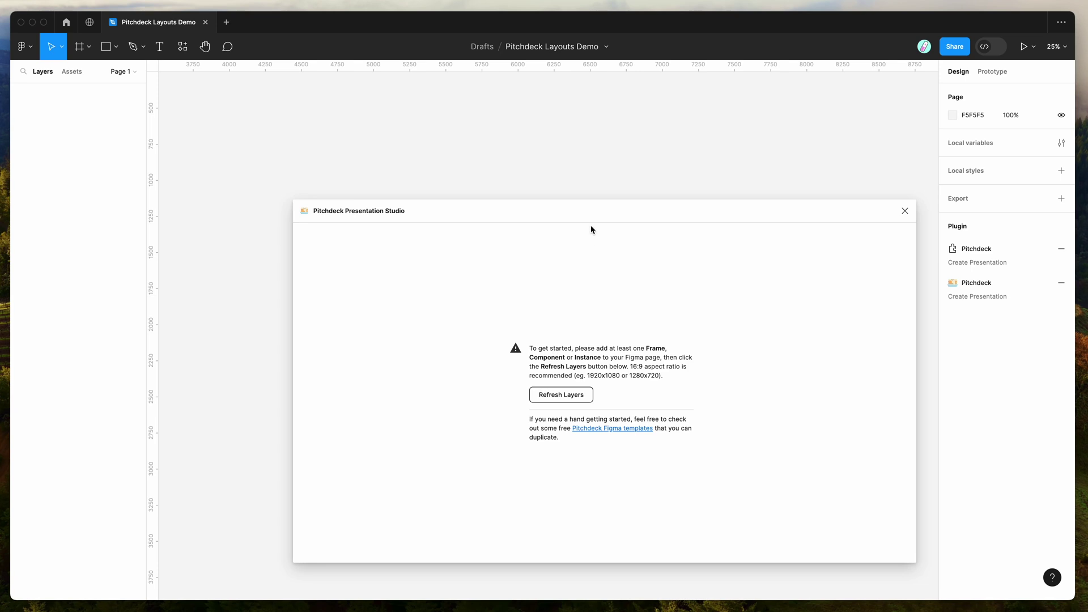
pyautogui.moveTo(590, 225); pyautogui.dragTo(594, 247)
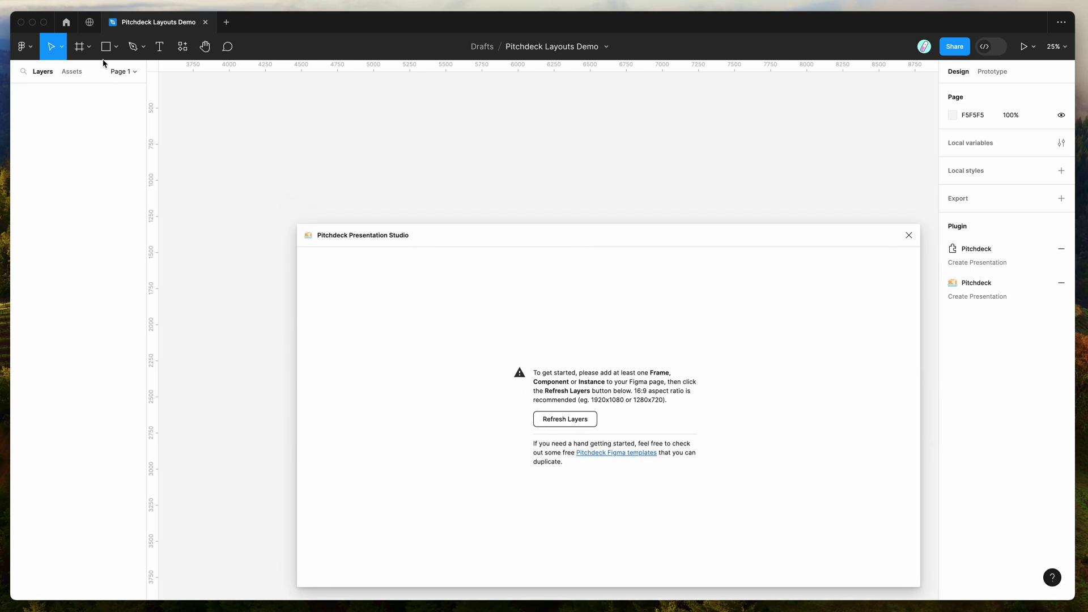
# Step: Create a 1920×1080 frame from the Presentation Slide 16:9 preset
pyautogui.click(89, 47)
pyautogui.click(91, 74)
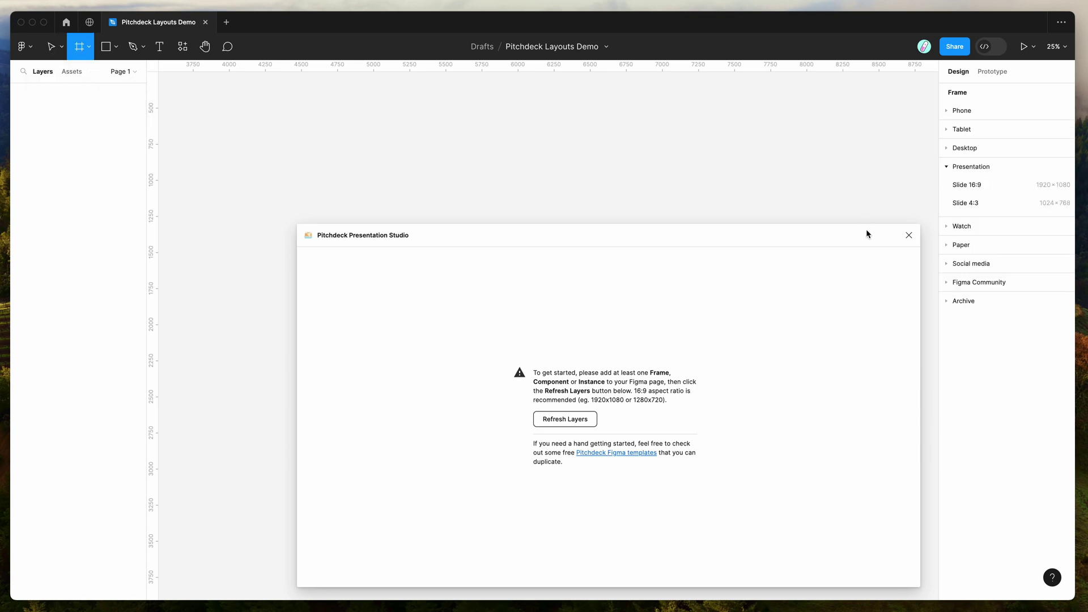
pyautogui.moveTo(866, 233); pyautogui.dragTo(815, 222)
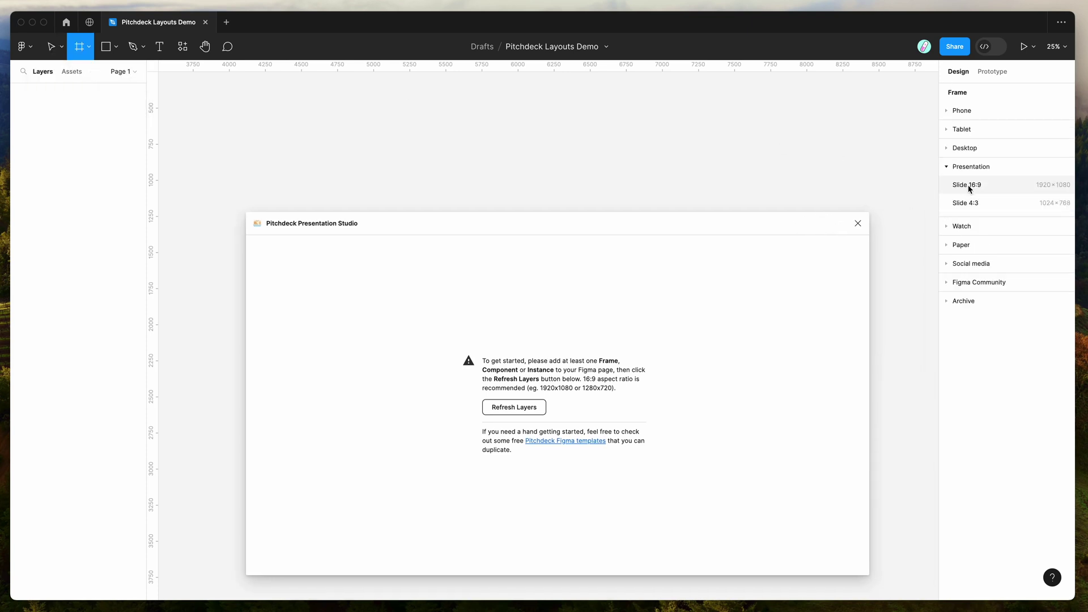
pyautogui.click(964, 167)
pyautogui.click(963, 167)
pyautogui.click(967, 185)
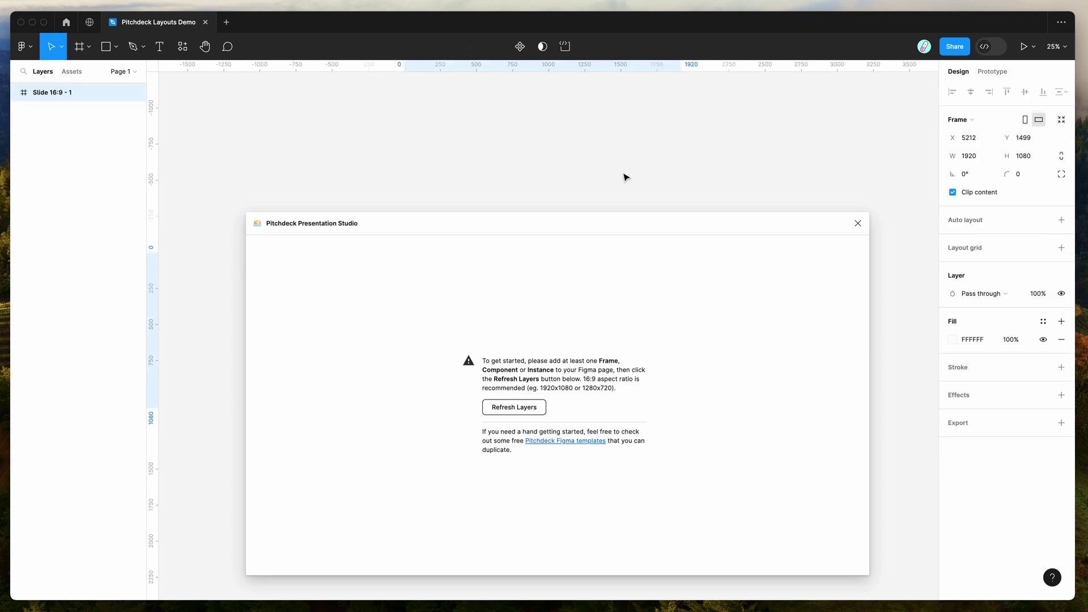
# Step: Refresh the plugin's layers so Slide 16:9 - 1 loads as its first slide, then deselect it
pyautogui.click(537, 411)
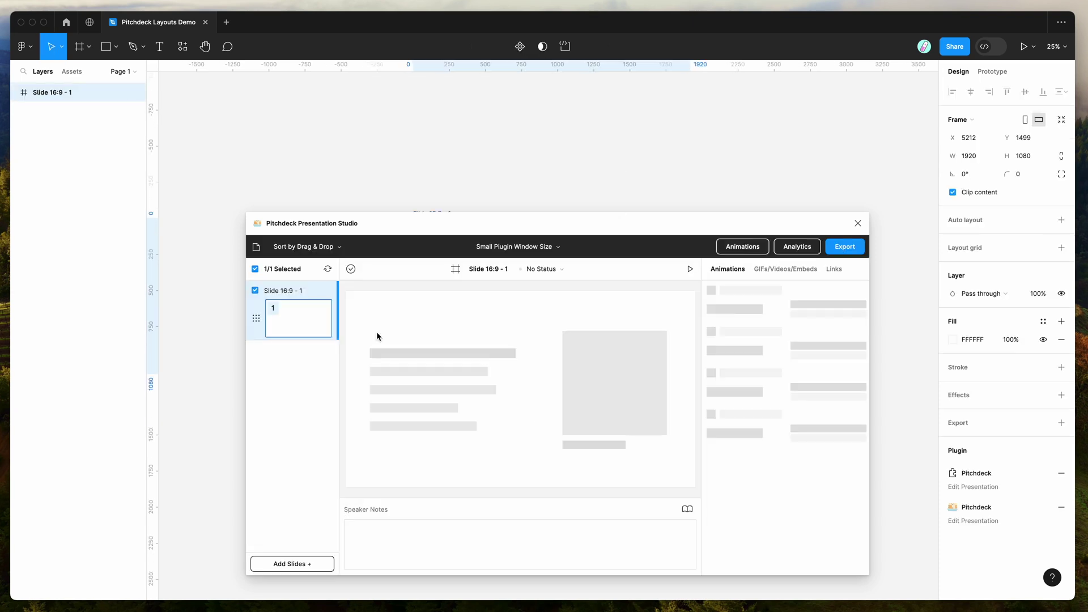
pyautogui.moveTo(376, 228); pyautogui.dragTo(376, 227)
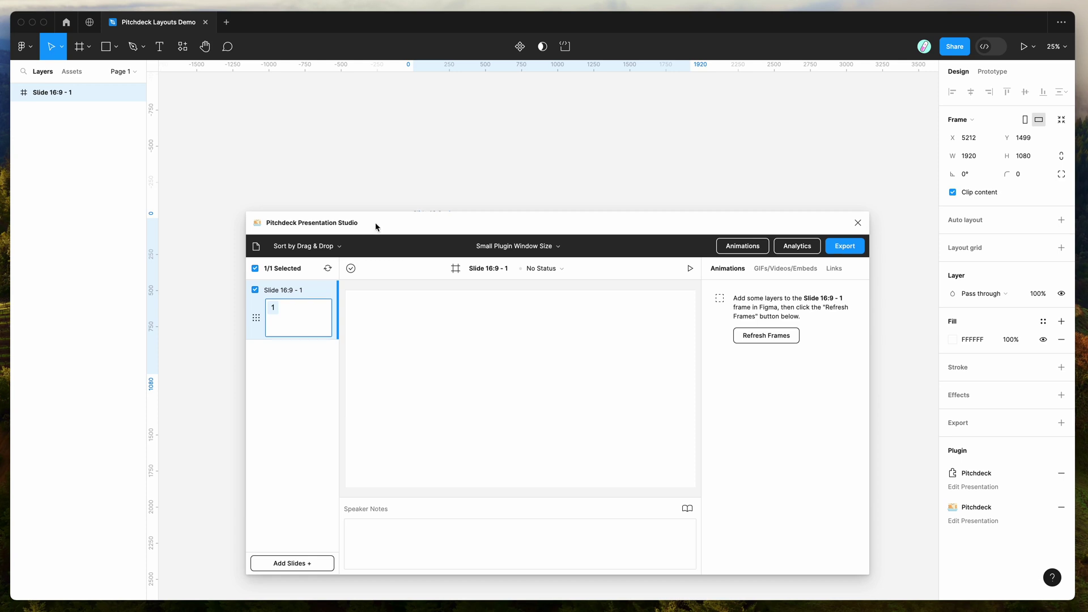
pyautogui.click(352, 122)
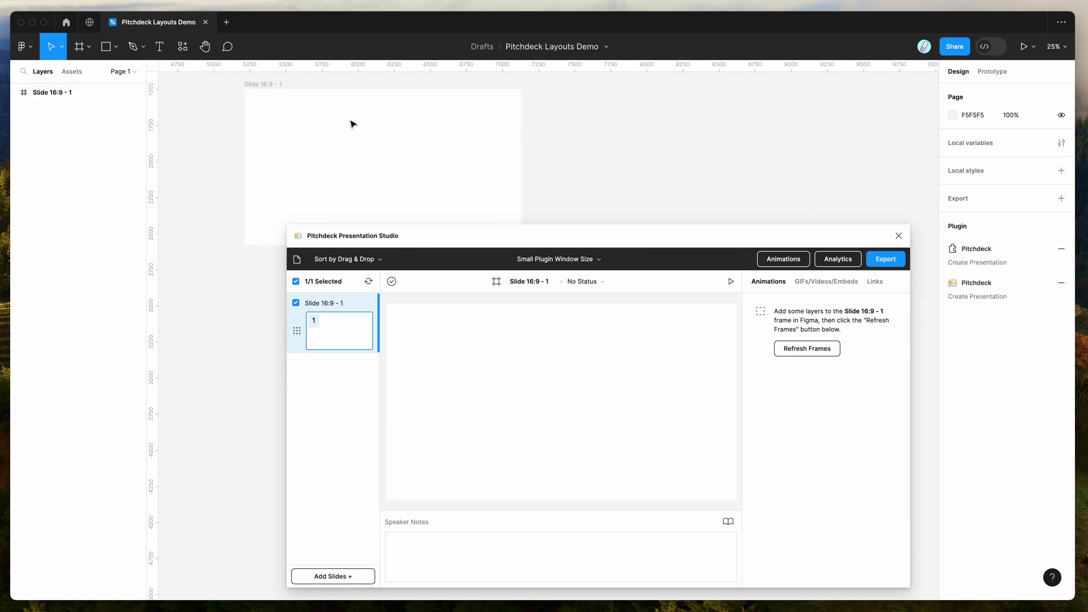
# Step: Draw a heading text box near the slide's top with font size 32
pyautogui.click(157, 52)
pyautogui.moveTo(318, 125); pyautogui.dragTo(444, 158)
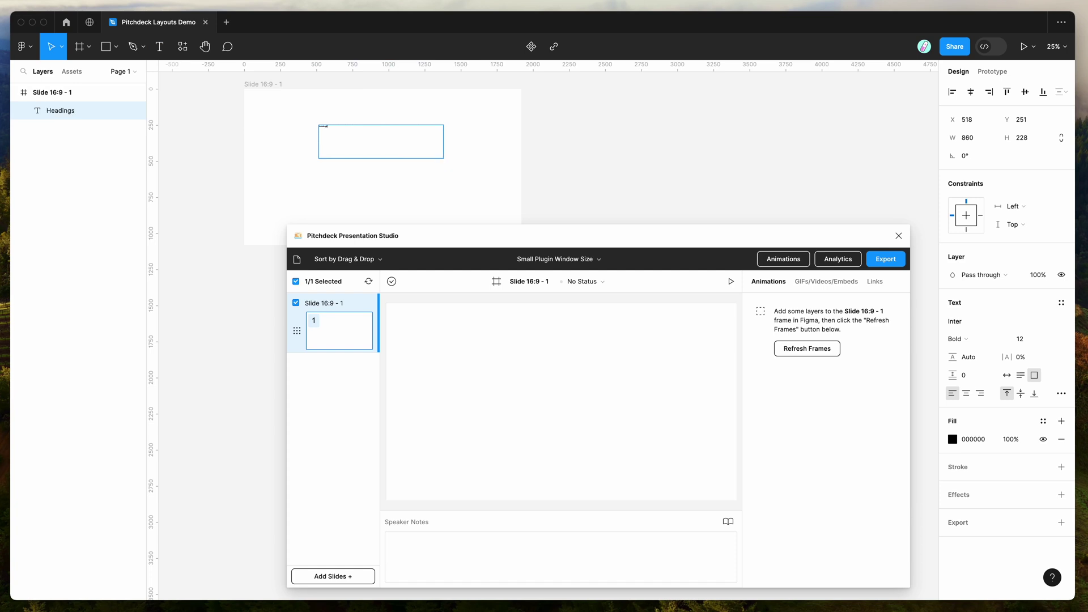
pyautogui.click(1030, 339)
pyautogui.write('32')
pyautogui.press('Return')
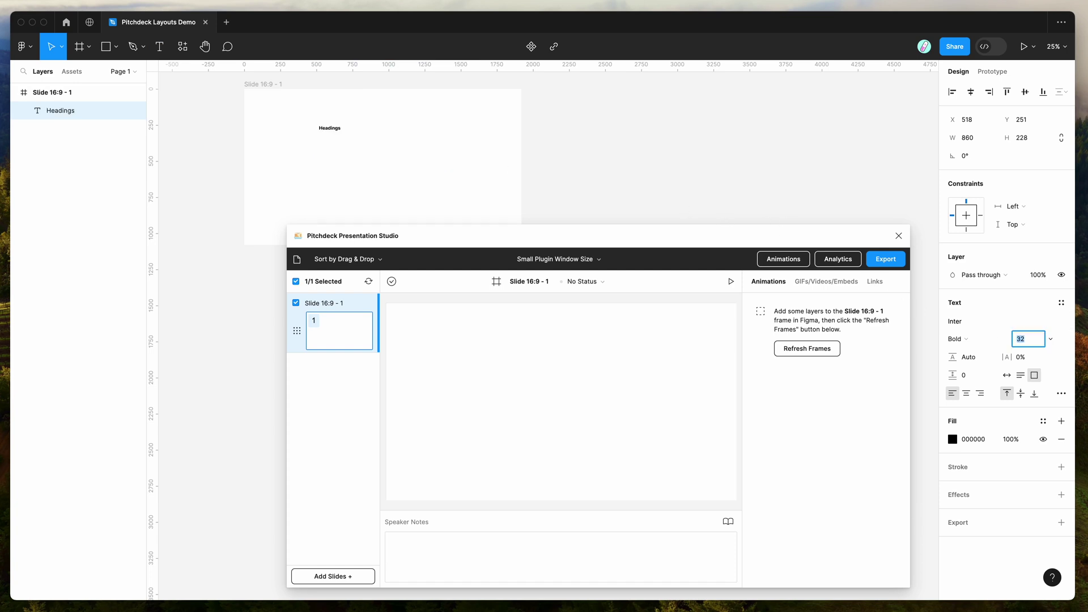
# Step: Refresh the plugin preview to show the heading, and review the embed and animation options
pyautogui.click(368, 282)
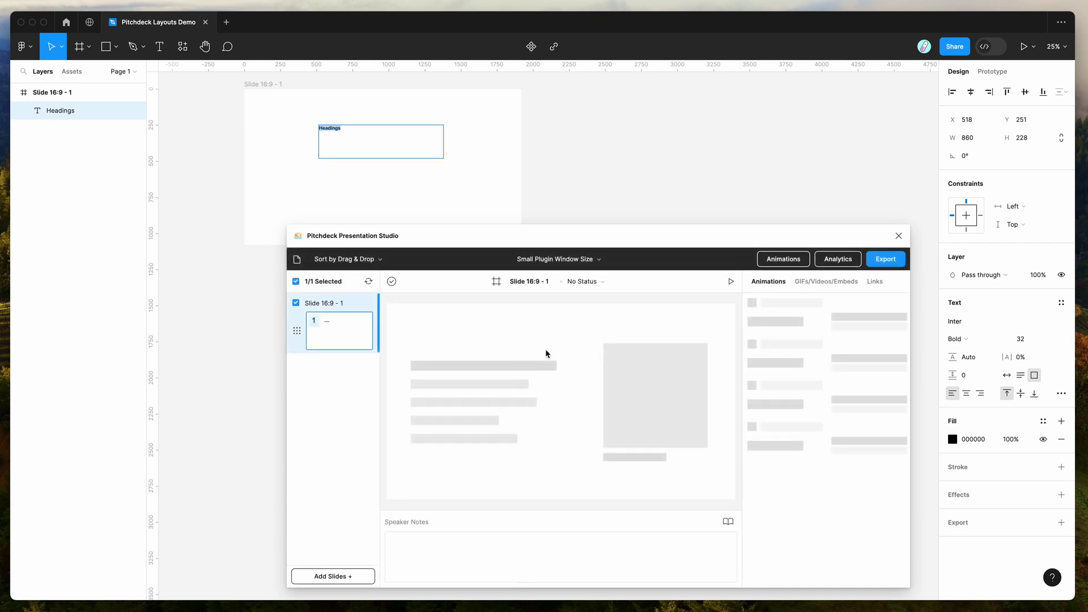
pyautogui.click(816, 282)
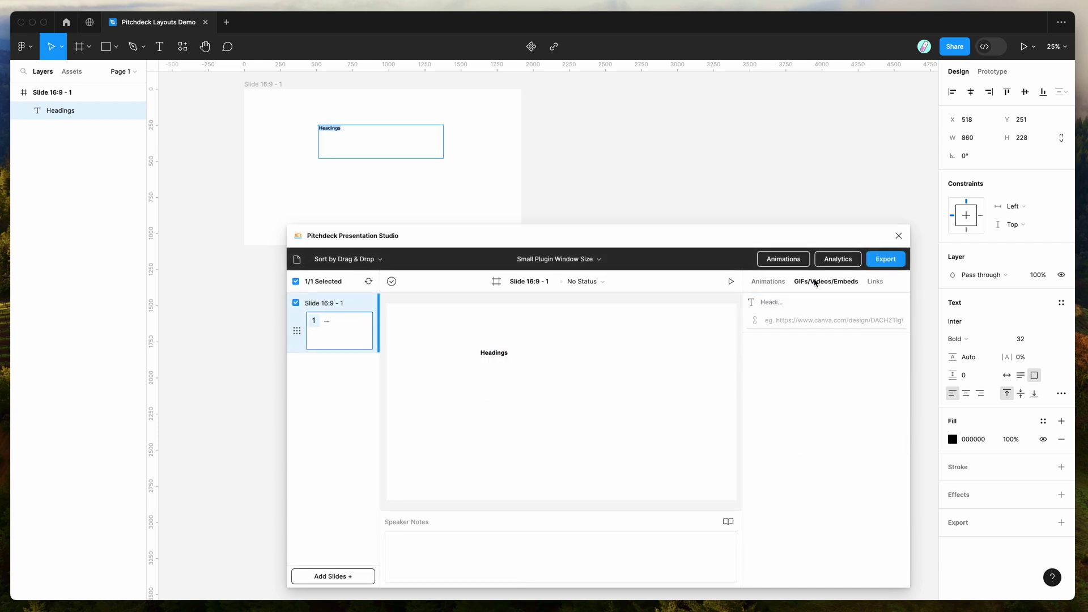
pyautogui.click(771, 281)
pyautogui.moveTo(715, 236); pyautogui.dragTo(718, 225)
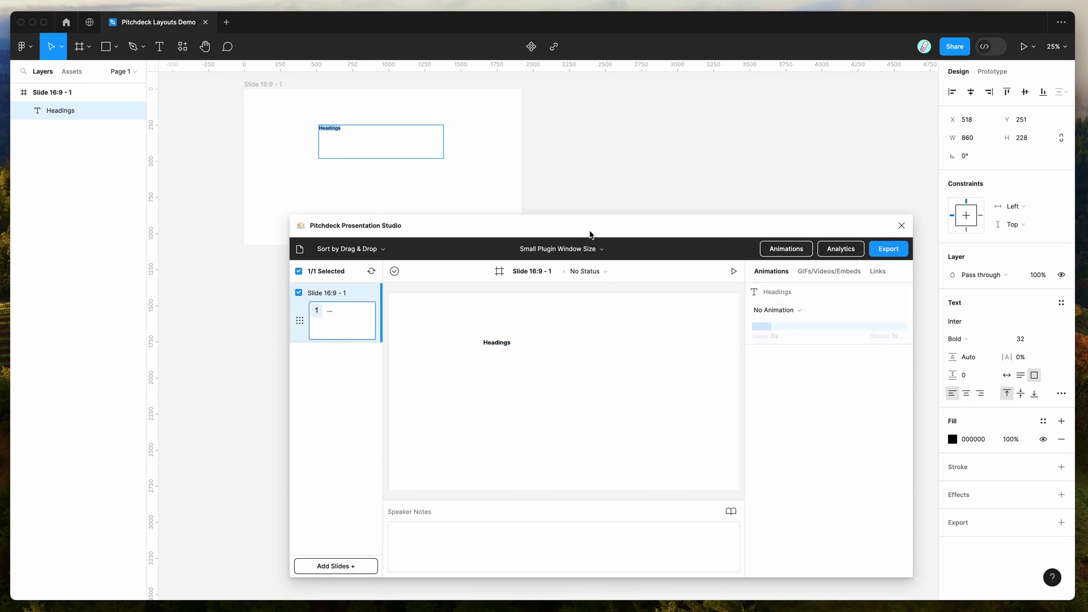
pyautogui.moveTo(589, 235); pyautogui.dragTo(588, 233)
pyautogui.scroll(-3, 579, 206)
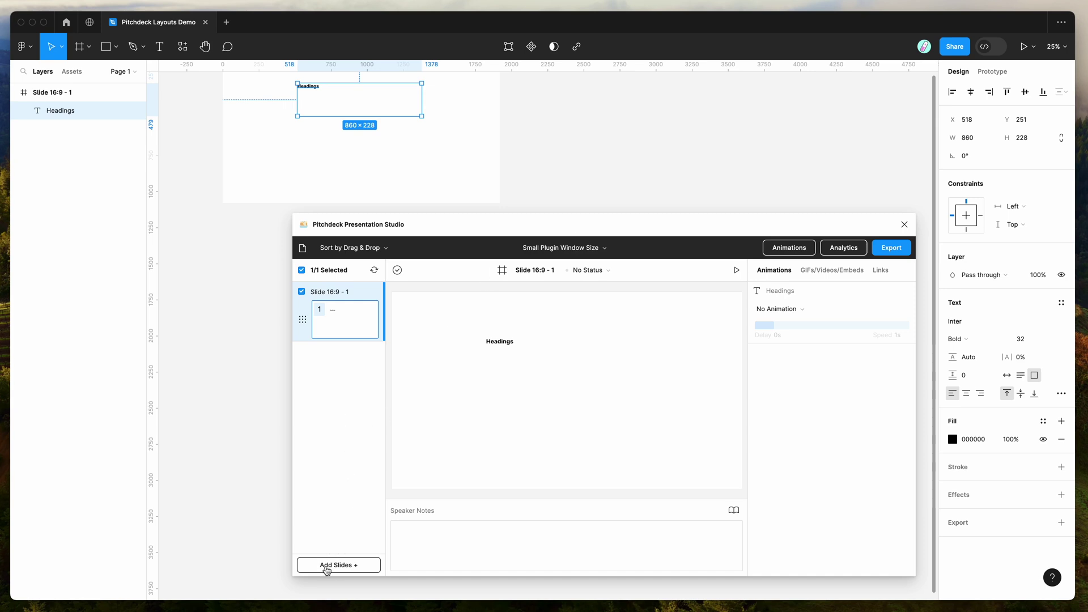
# Step: Insert the Slide (Title) layout from the Slide Layouts gallery
pyautogui.click(358, 566)
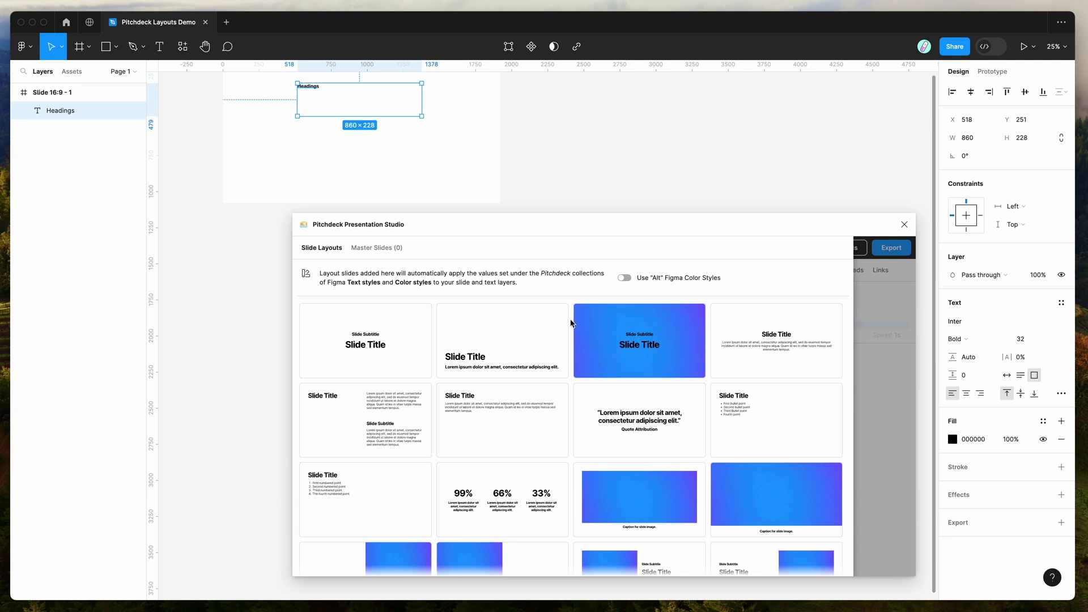
pyautogui.scroll(-3, 570, 323)
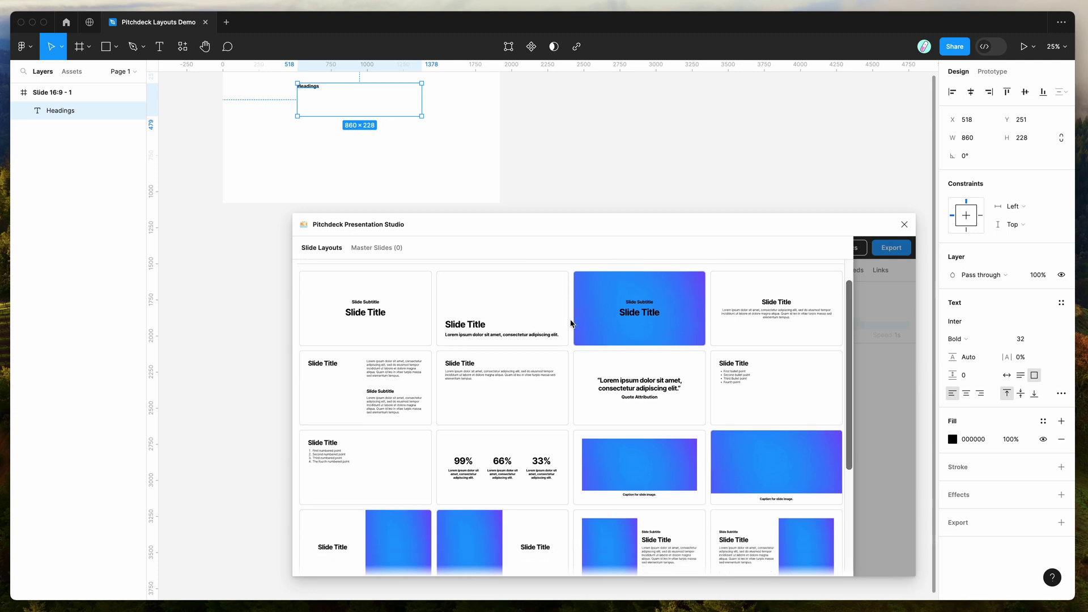
pyautogui.scroll(-9, 571, 323)
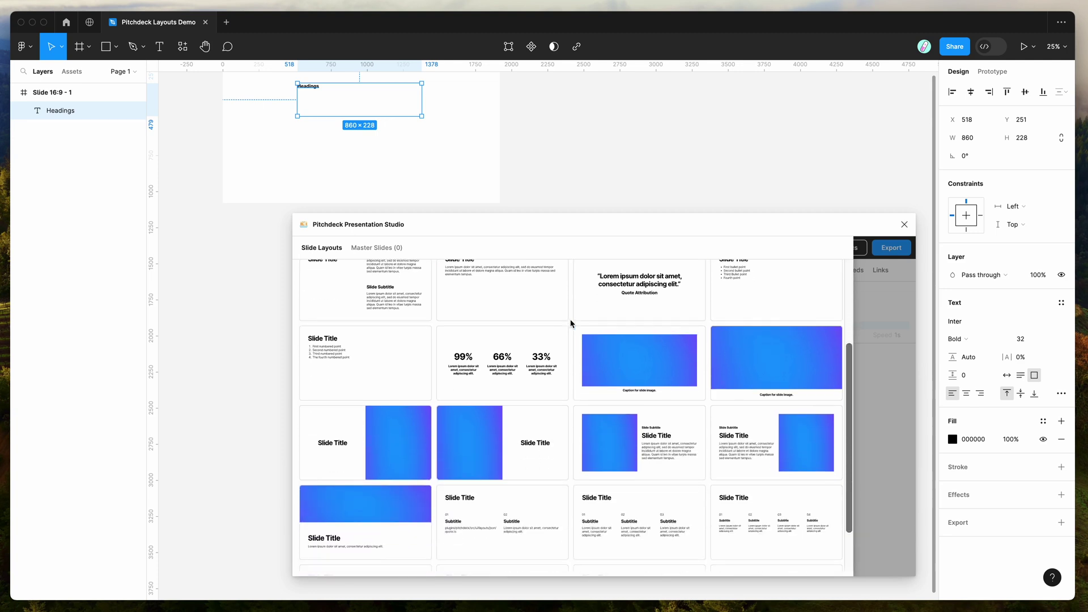
pyautogui.scroll(12, 571, 323)
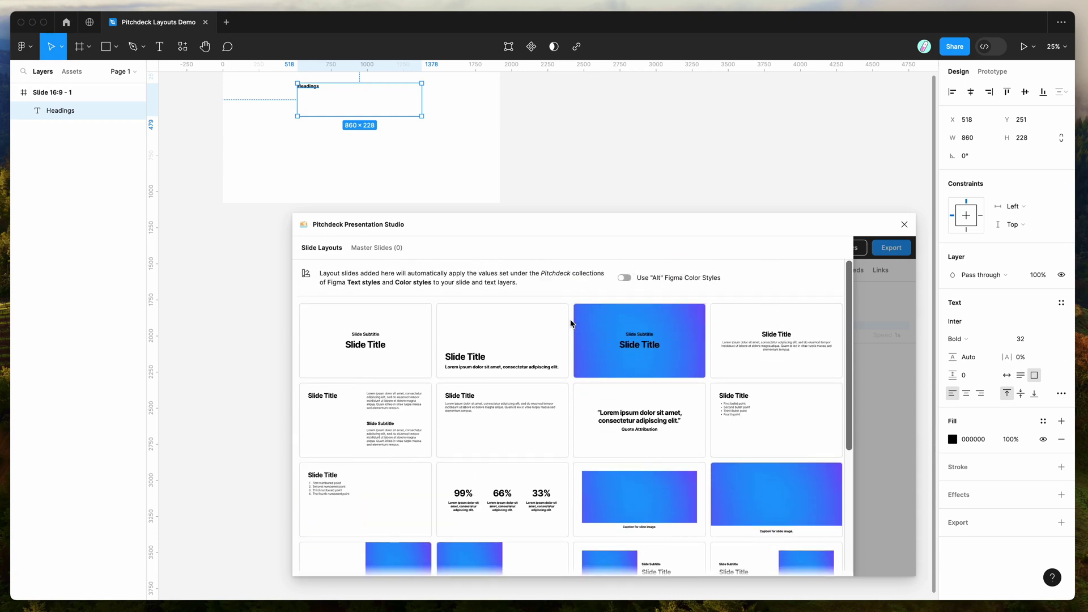
pyautogui.click(383, 343)
# Step: Add the Headline with centered text and Three metrics layouts
pyautogui.scroll(-1, 502, 343)
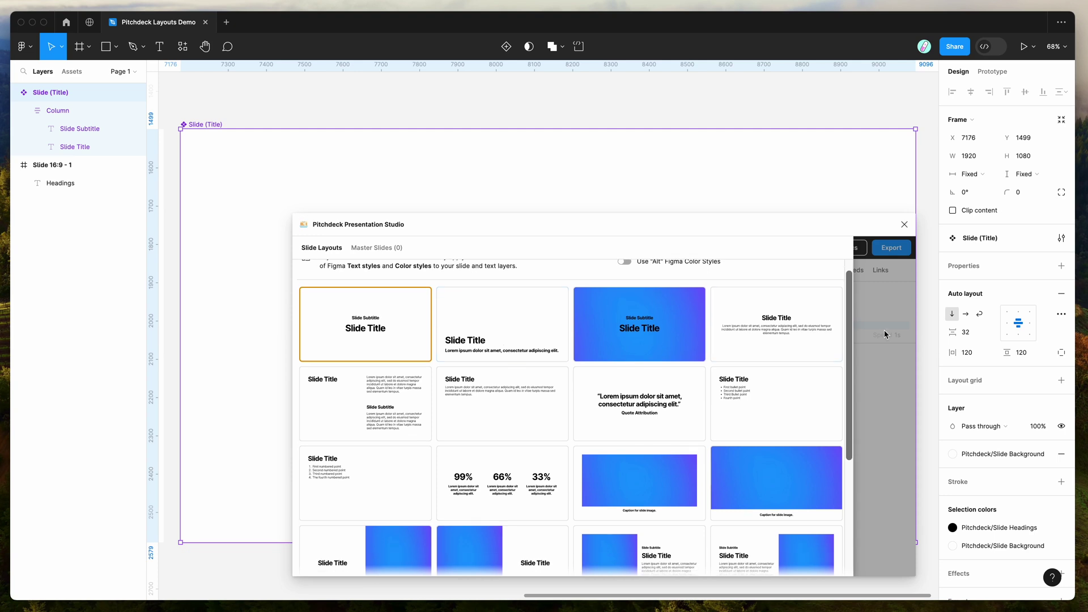
pyautogui.click(803, 332)
pyautogui.scroll(-2, 578, 346)
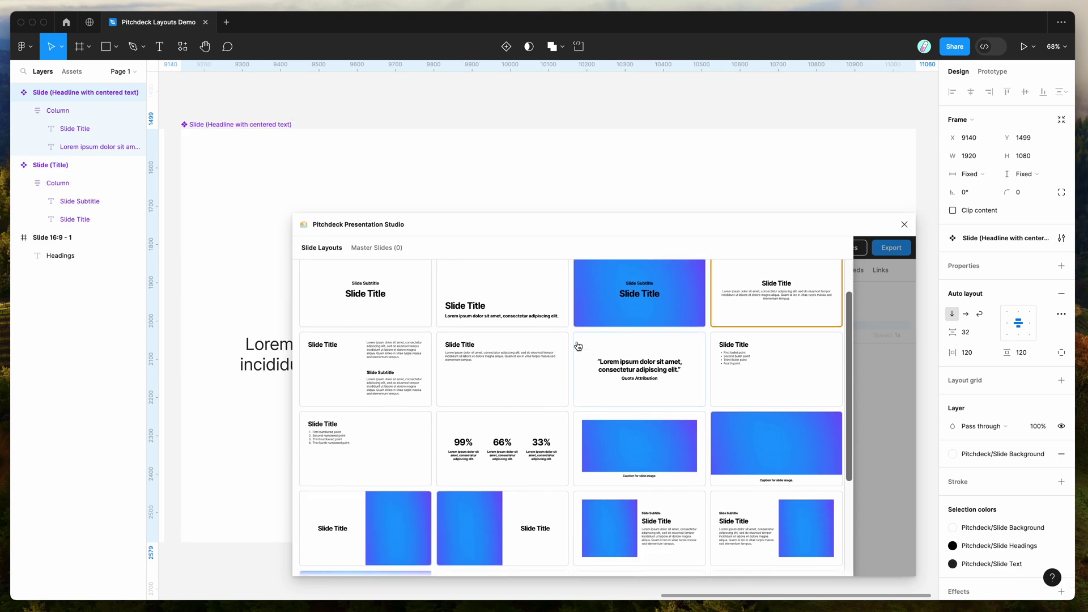
pyautogui.click(528, 412)
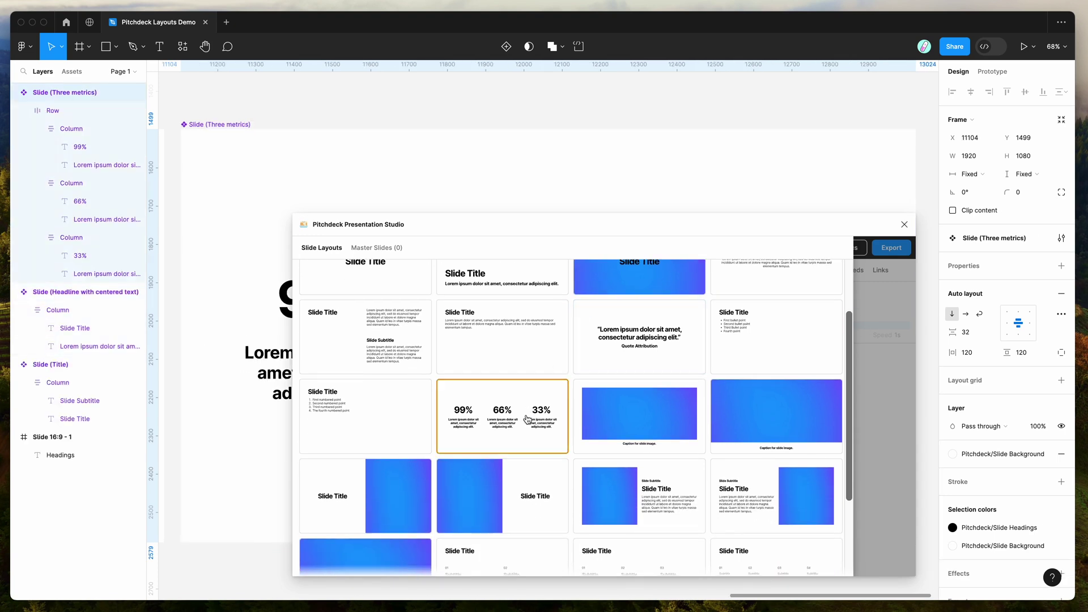
# Step: Add the Large image layout and scroll the canvas to view all four slides
pyautogui.scroll(-2, 527, 420)
pyautogui.scroll(-1, 638, 430)
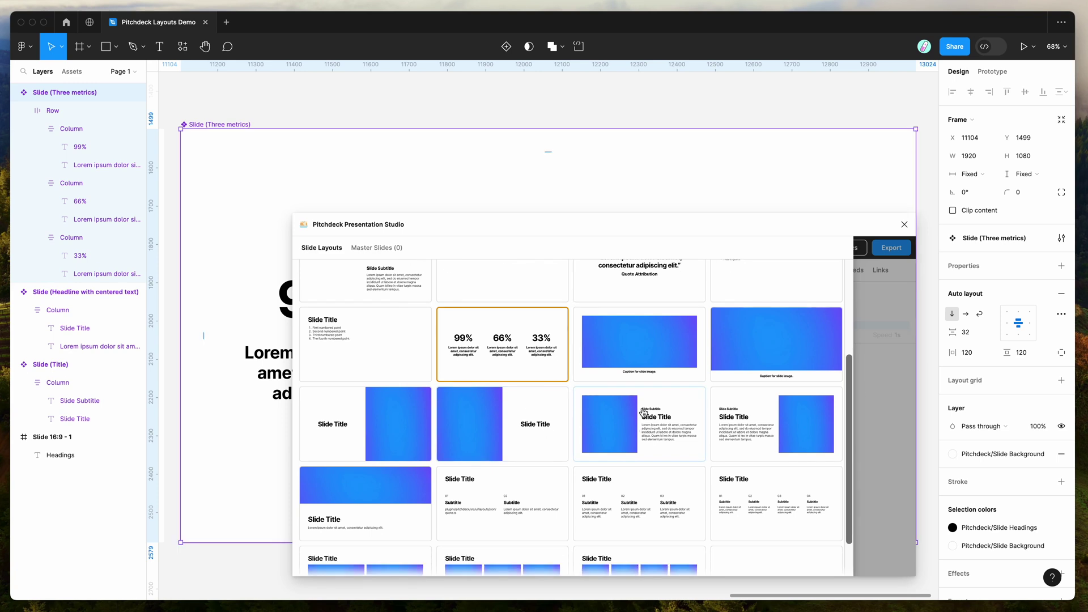
pyautogui.click(650, 365)
pyautogui.hscroll(-5, 558, 165)
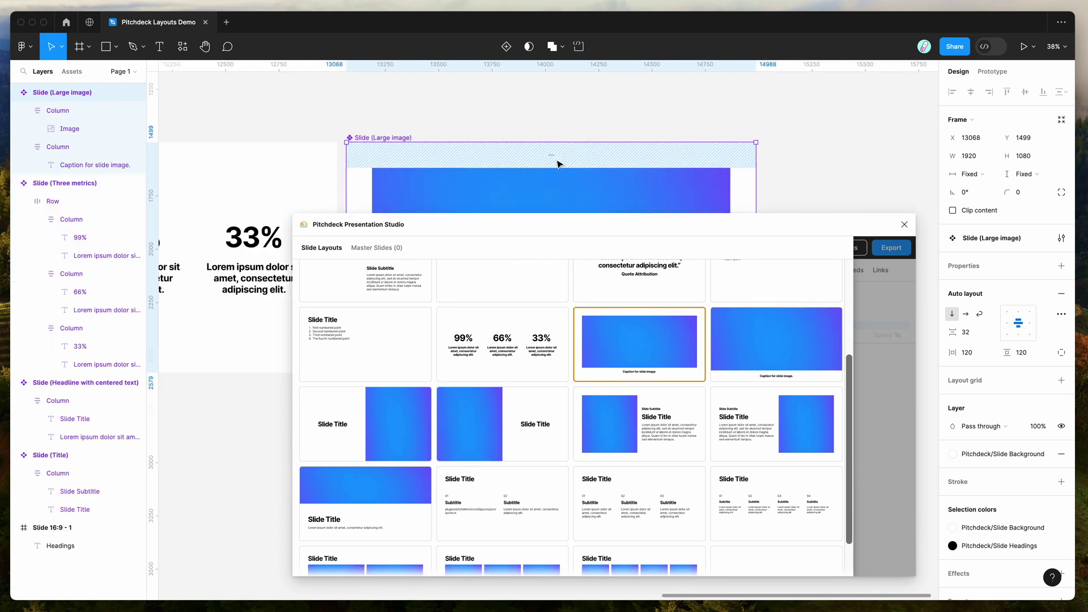
pyautogui.scroll(-5, 558, 164)
pyautogui.hscroll(-5, 558, 164)
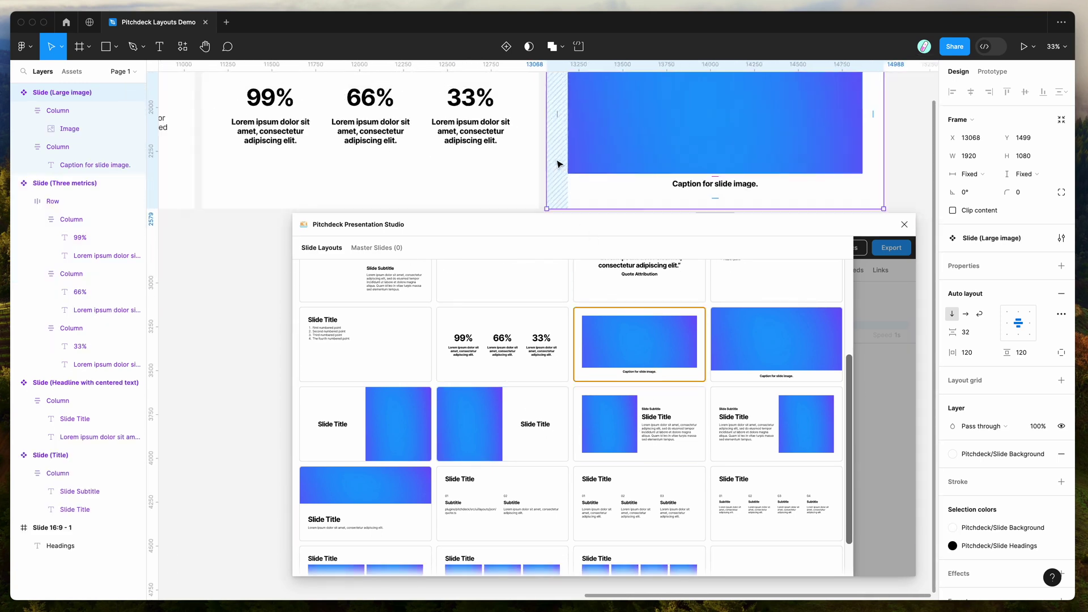
pyautogui.scroll(-5, 558, 164)
pyautogui.hscroll(-4, 558, 164)
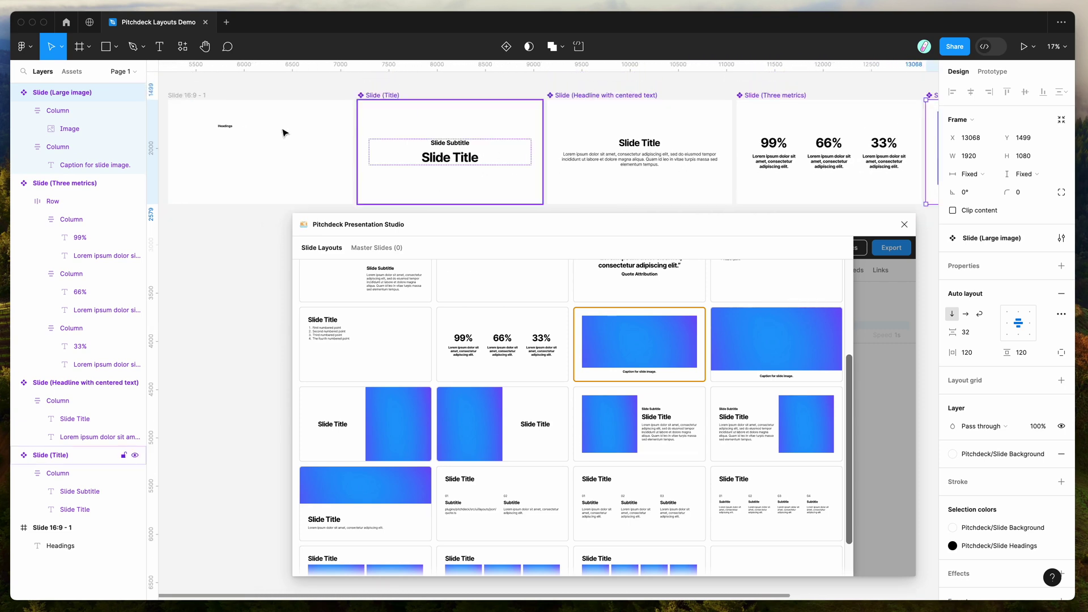
# Step: Delete the empty Slide 16:9 - 1 frame and close the layout gallery
pyautogui.click(200, 96)
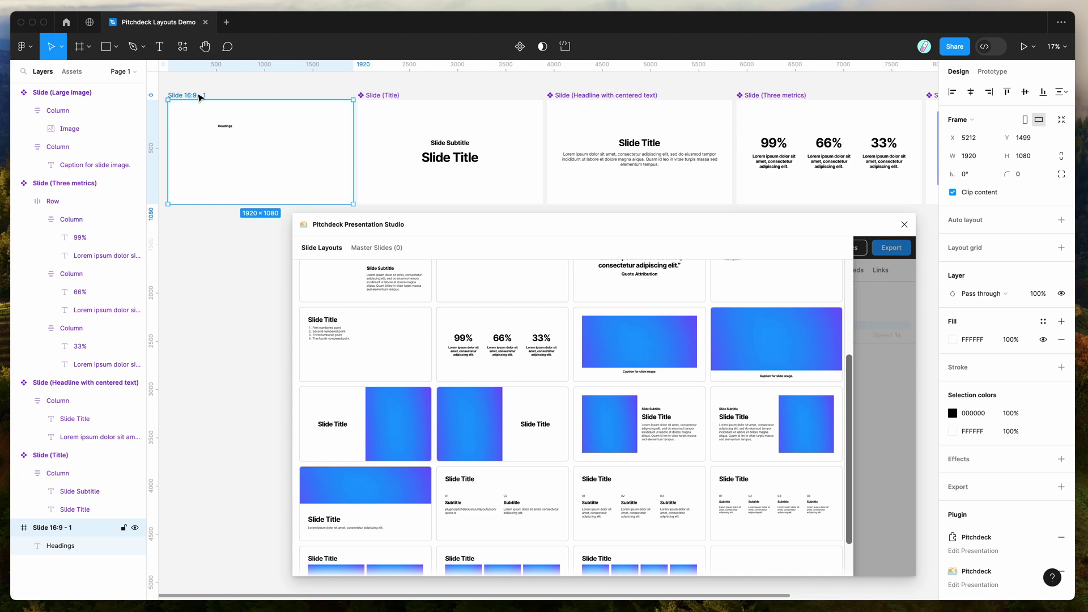
pyautogui.press('Delete')
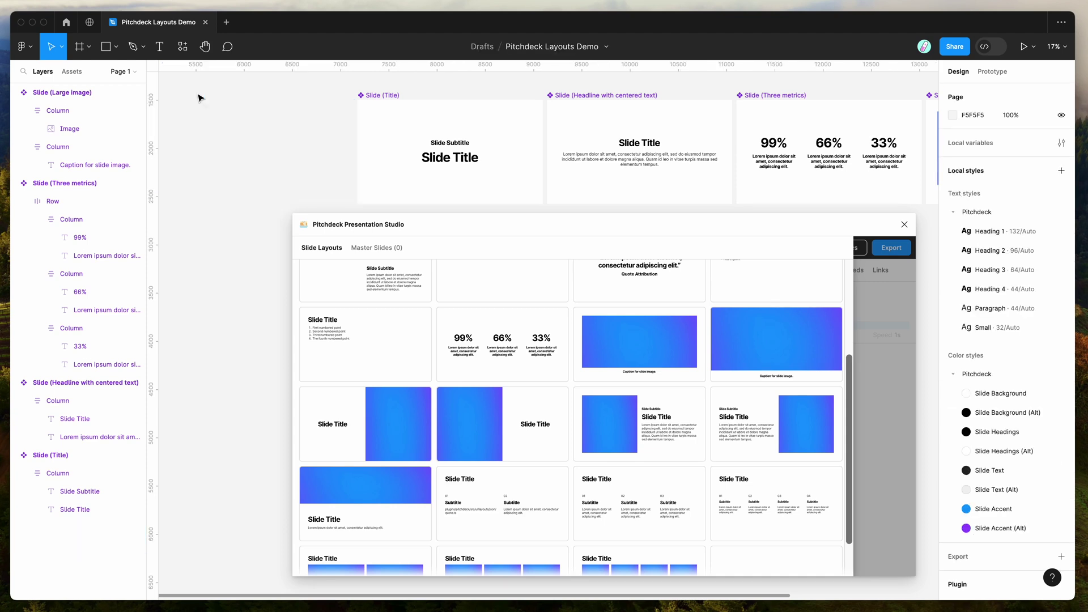
pyautogui.click(887, 422)
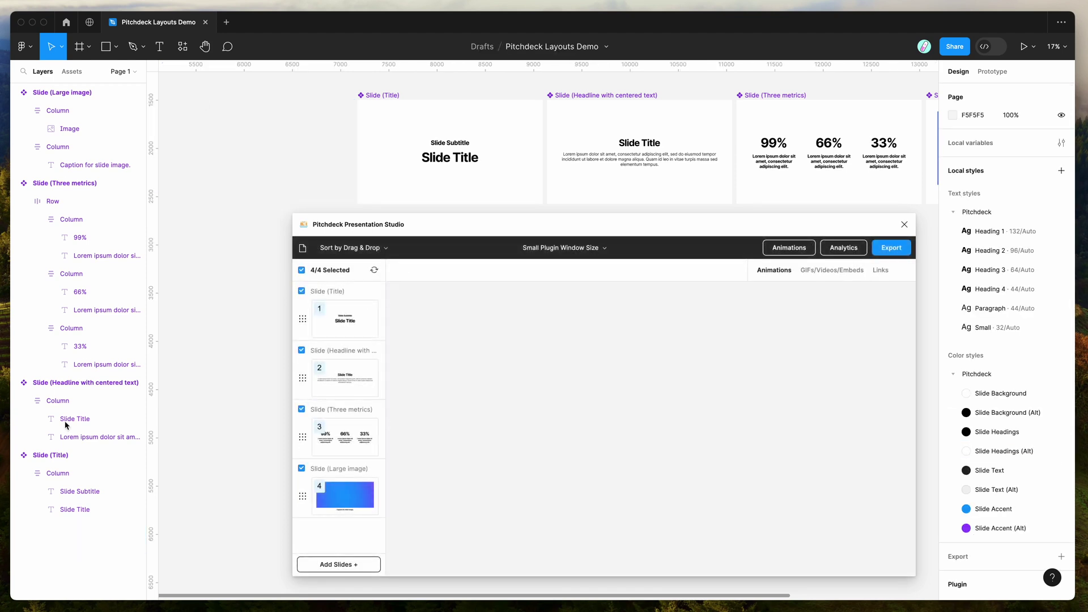
# Step: Open the Title, Headline and Three metrics slides in the plugin list, and move its window left
pyautogui.click(334, 331)
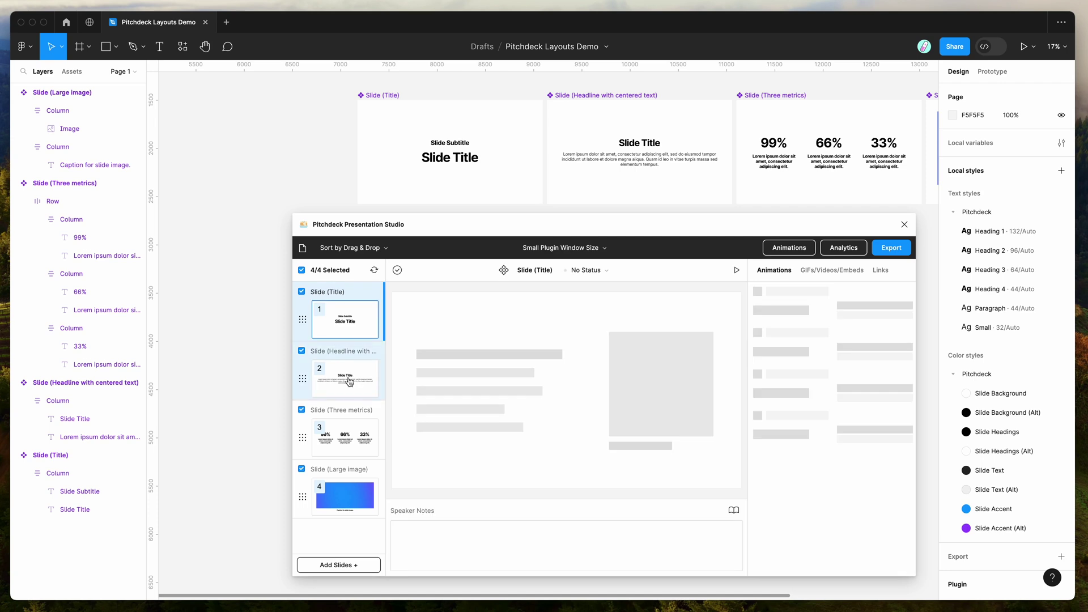
pyautogui.click(355, 381)
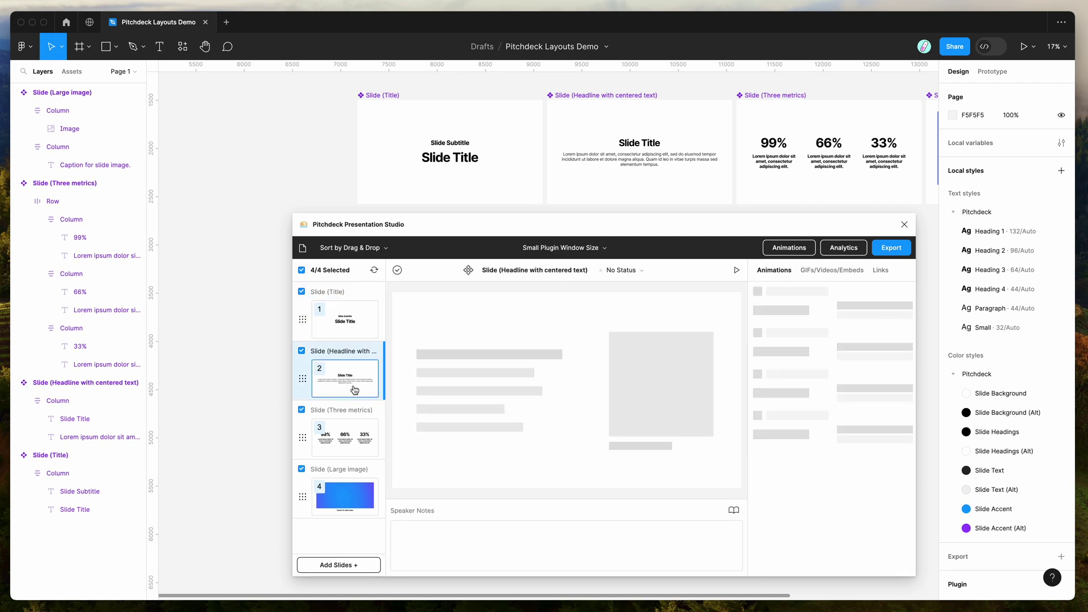
pyautogui.click(355, 438)
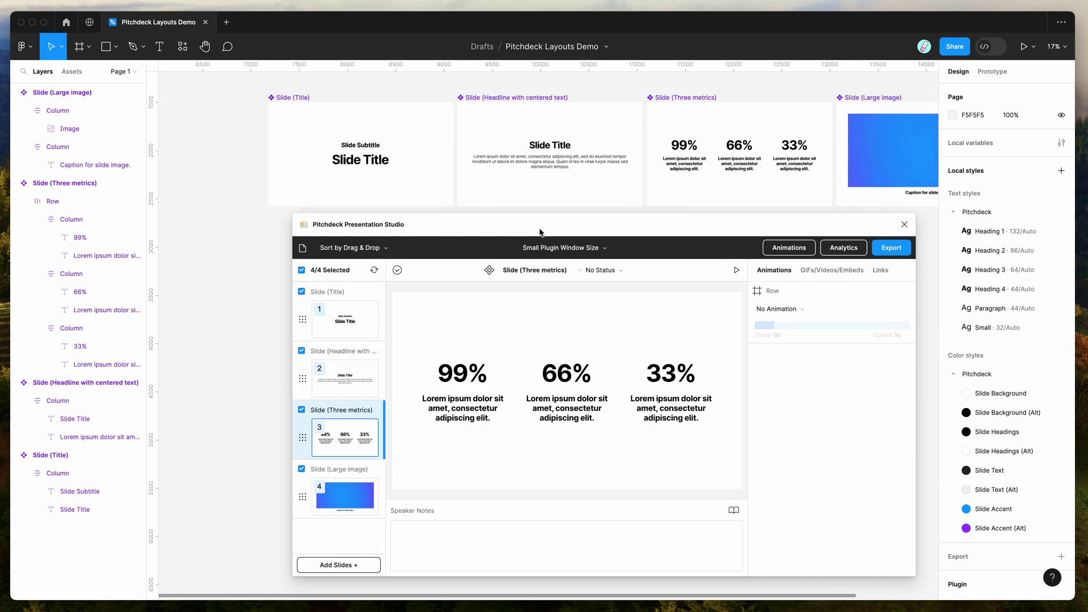
pyautogui.moveTo(540, 233); pyautogui.dragTo(422, 240)
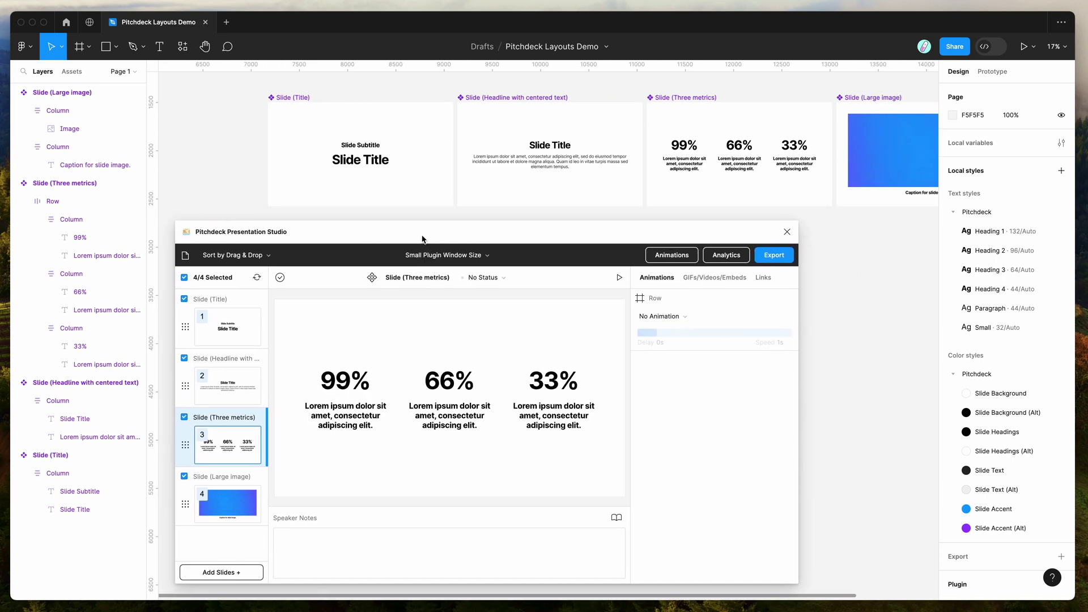
pyautogui.hscroll(5, 465, 190)
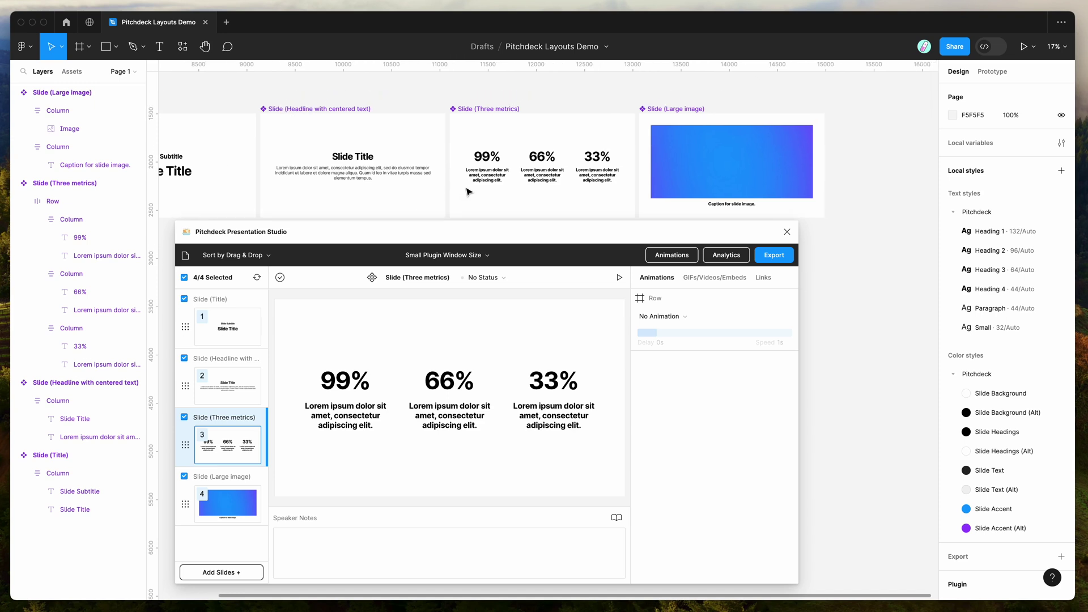
pyautogui.hscroll(2, 468, 191)
# Step: Duplicate the paragraph on the Headline with centered text slide
pyautogui.click(488, 170)
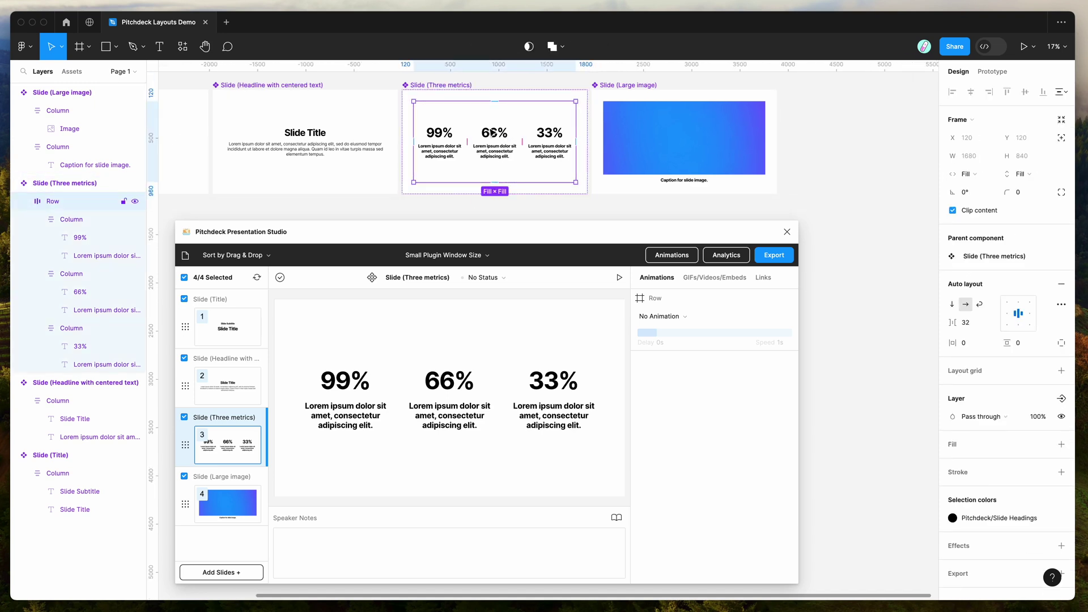
pyautogui.hscroll(1, 408, 138)
pyautogui.click(321, 149)
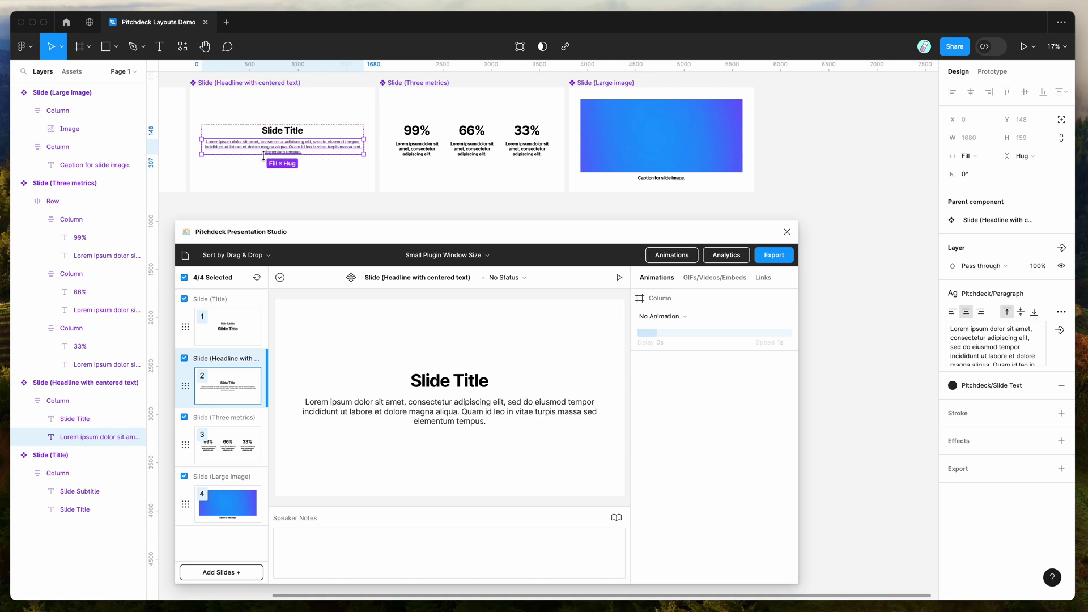
pyautogui.click(73, 403)
pyautogui.press('super+v')
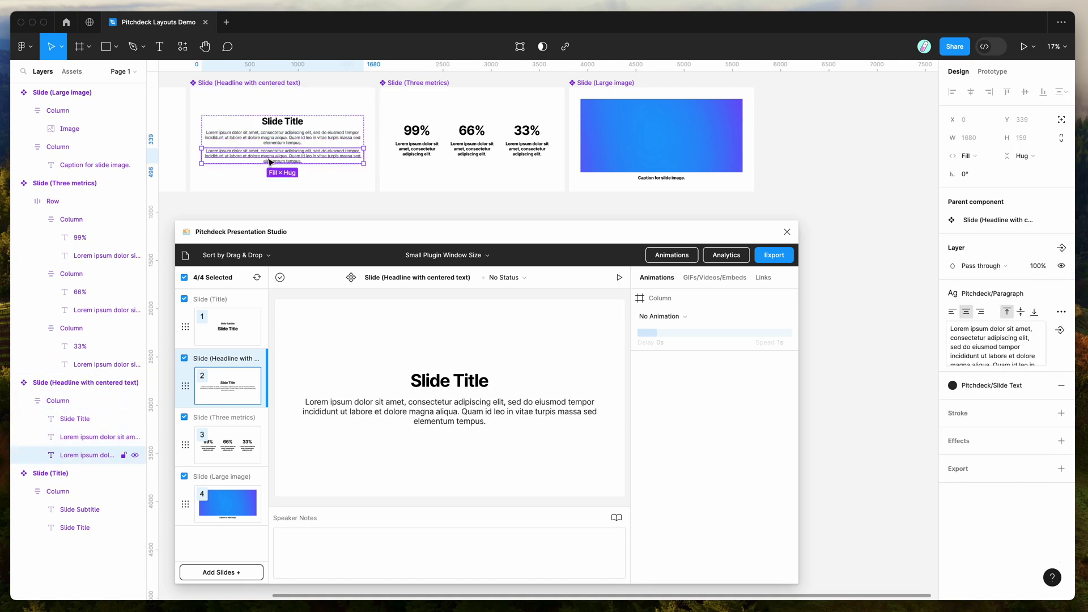
# Step: Change the column's auto layout gap to 72, then 42, and select the duplicate paragraph
pyautogui.click(83, 404)
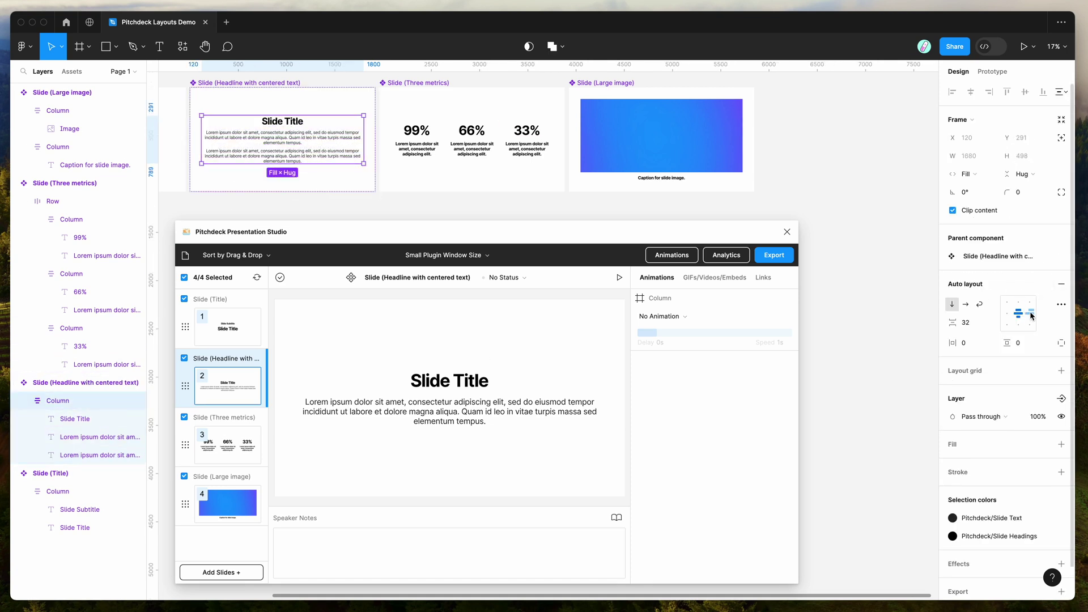
pyautogui.click(972, 327)
pyautogui.hotkey('shift', 'Up')
pyautogui.hotkey('shift', 'Up')
pyautogui.hotkey('shift', 'Up')
pyautogui.hotkey('shift', 'Up')
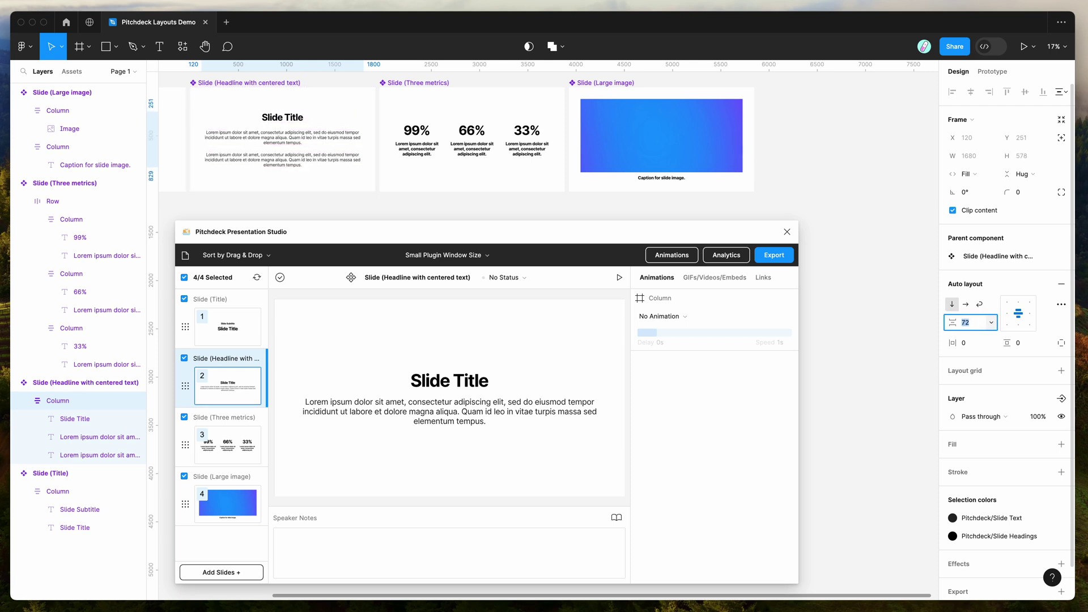
pyautogui.hotkey('shift', 'Down')
pyautogui.hotkey('shift', 'Down')
pyautogui.hotkey('shift', 'Down')
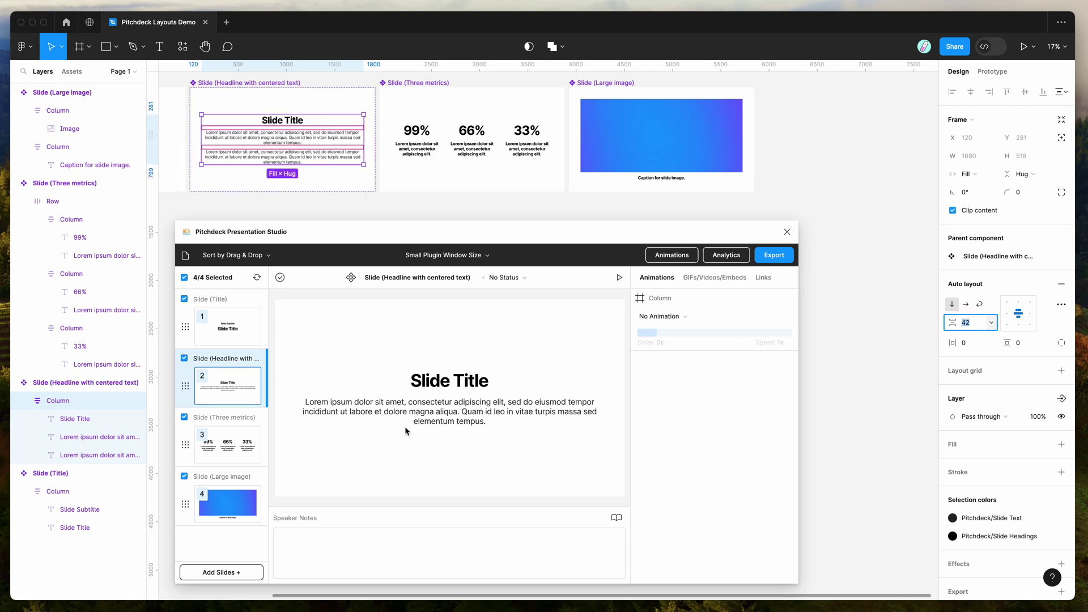
pyautogui.click(93, 457)
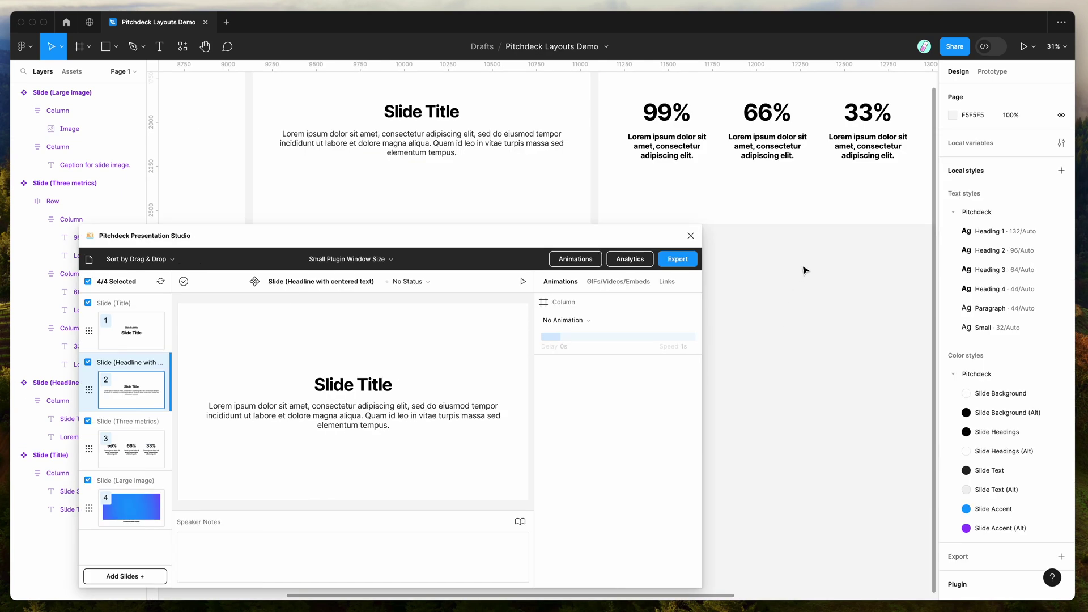
# Step: Switch the Heading 2 text style's font to Poppins
pyautogui.hscroll(2, 804, 201)
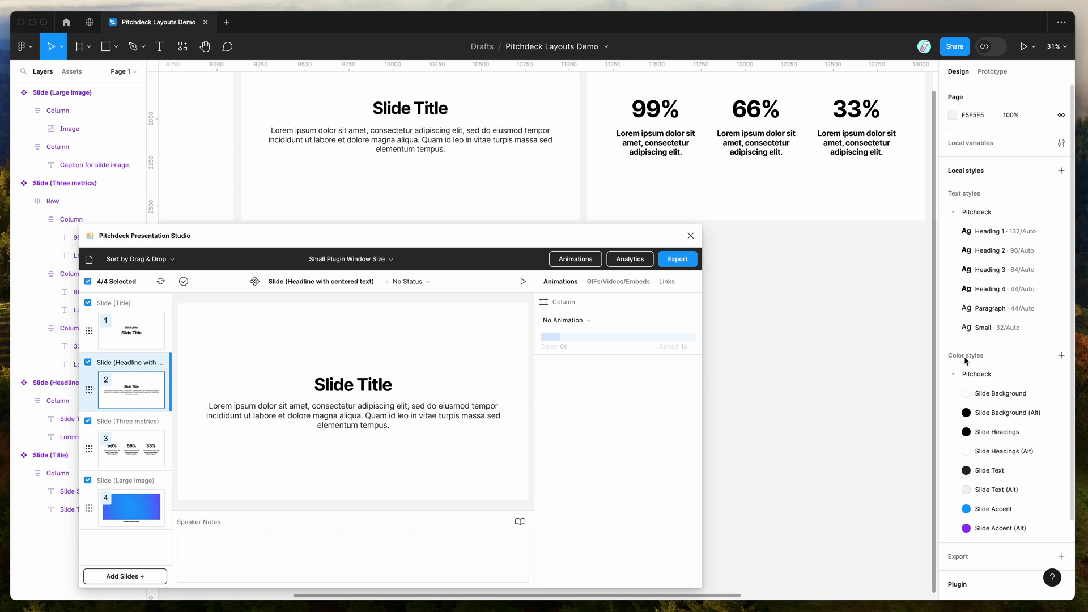
pyautogui.scroll(-3, 871, 254)
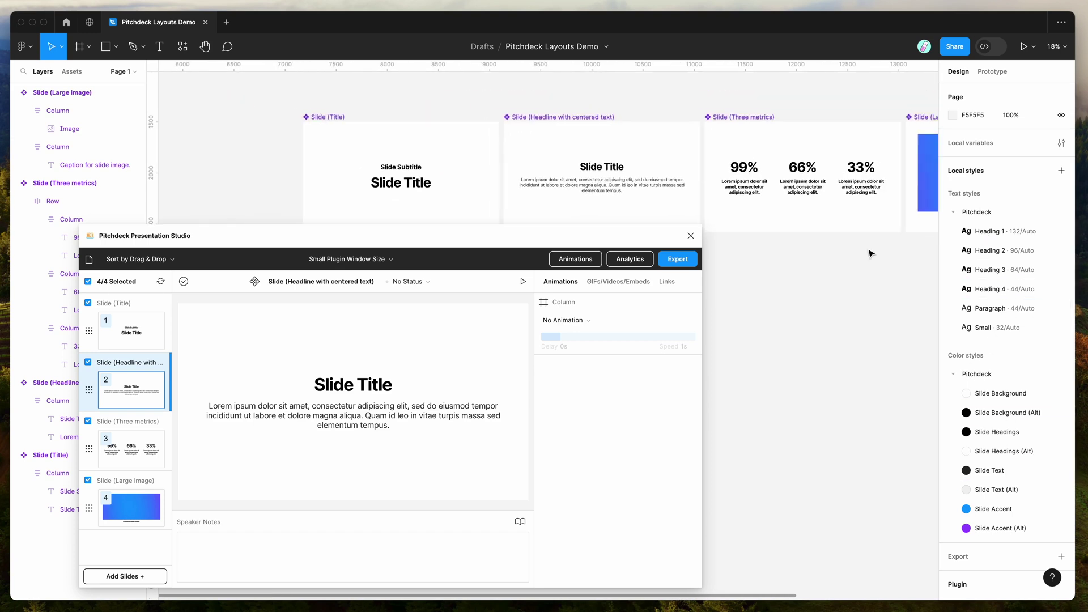
pyautogui.hscroll(2, 811, 243)
pyautogui.scroll(-2, 811, 243)
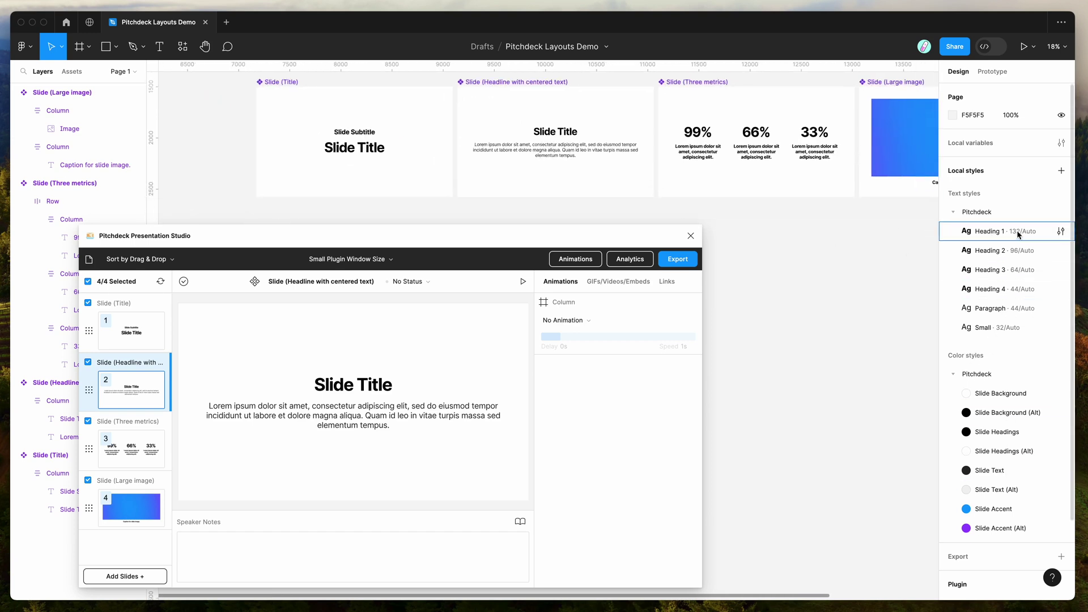
pyautogui.click(1061, 254)
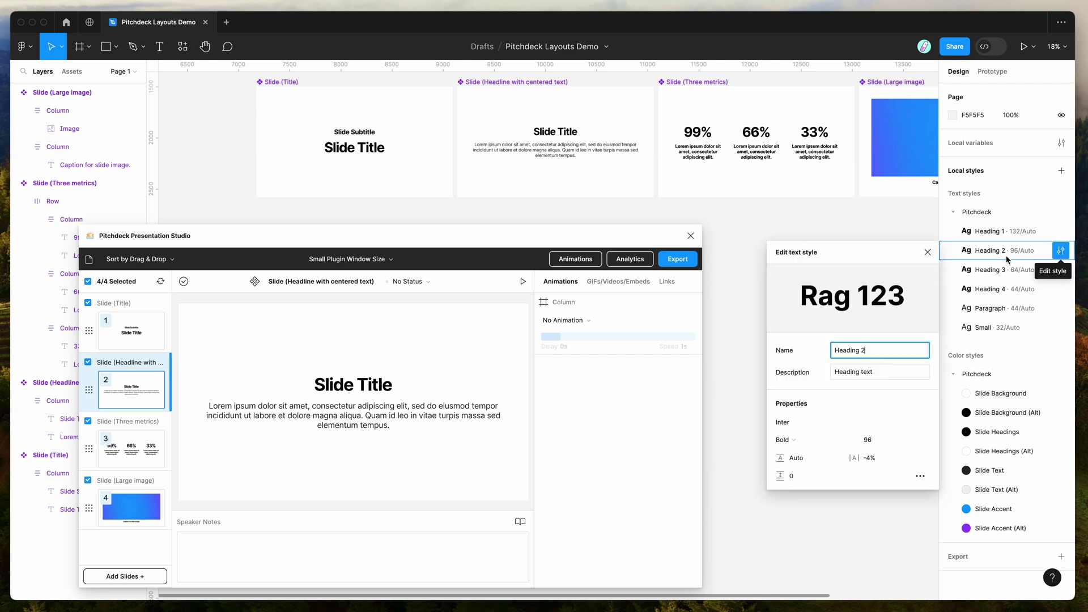
pyautogui.moveTo(847, 276); pyautogui.dragTo(825, 268)
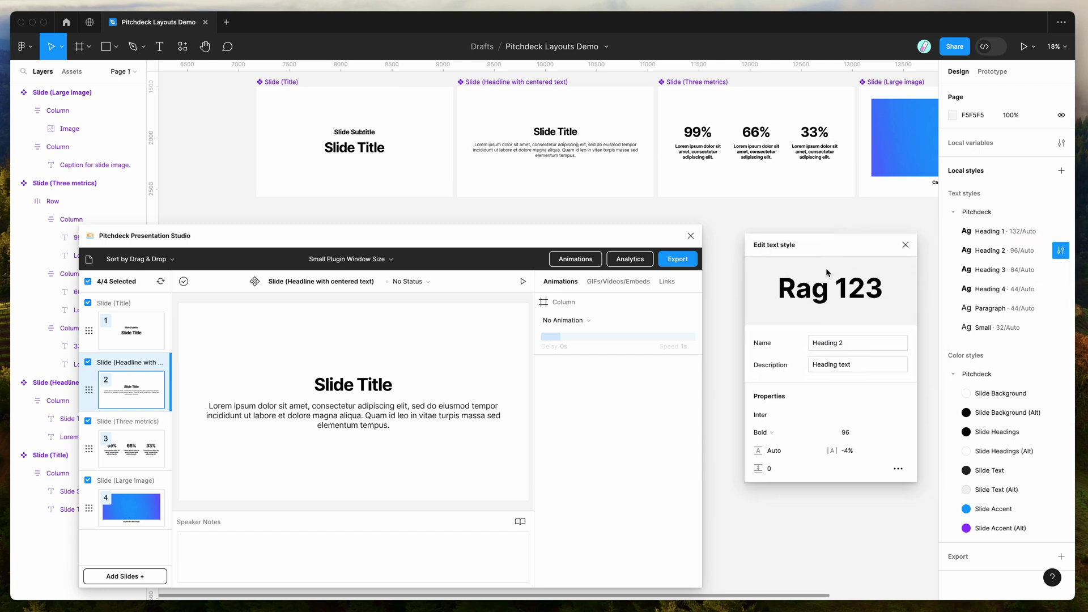
pyautogui.click(792, 420)
pyautogui.scroll(-15, 804, 431)
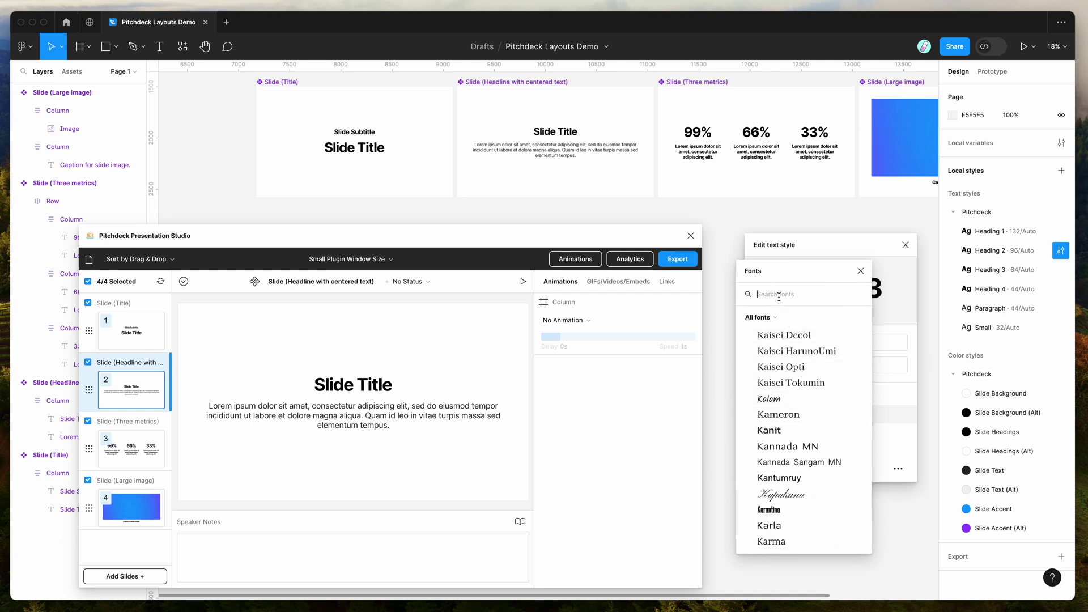
pyautogui.write('popp')
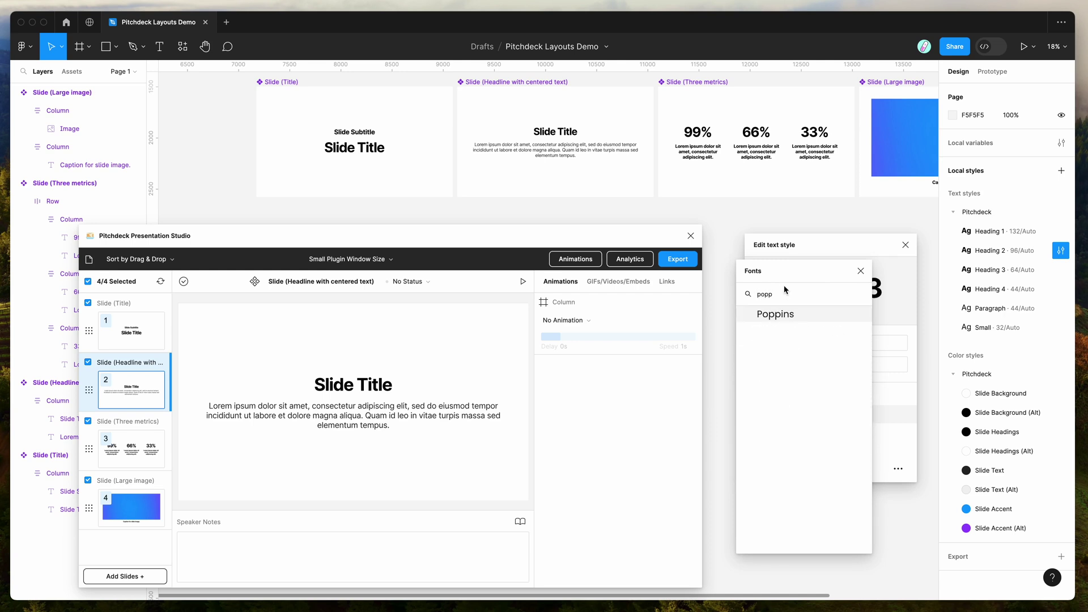
pyautogui.click(777, 315)
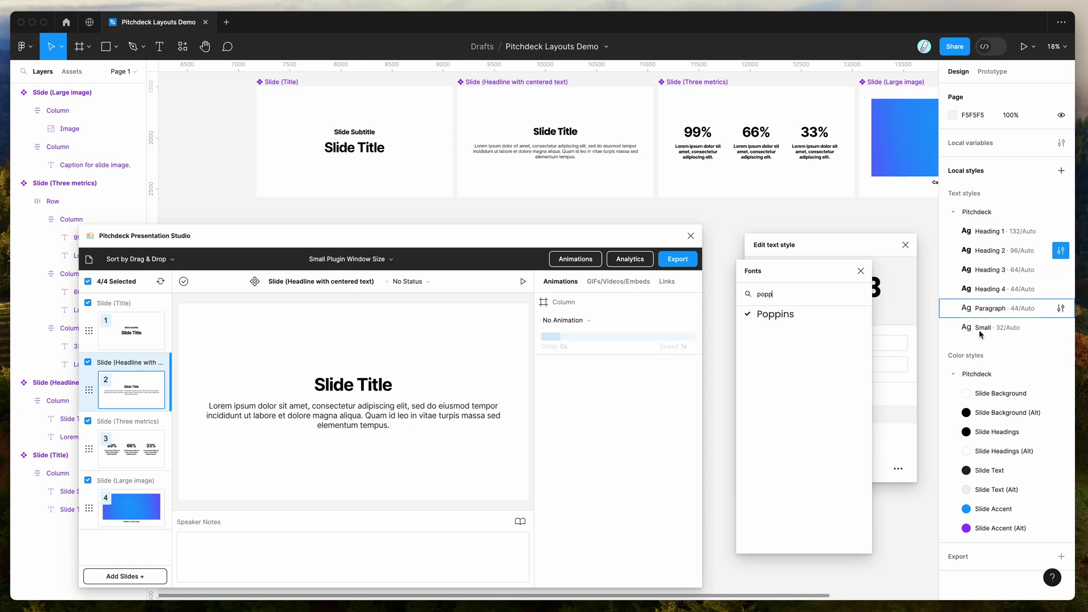
# Step: Switch the Heading 1 text style's font to Poppins
pyautogui.click(1060, 231)
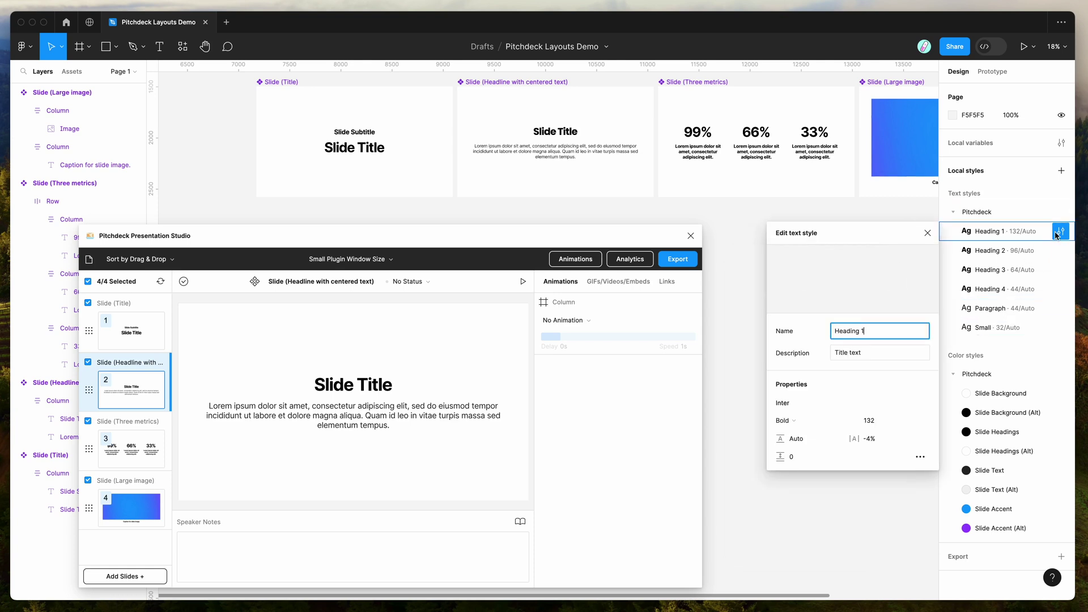
pyautogui.click(795, 402)
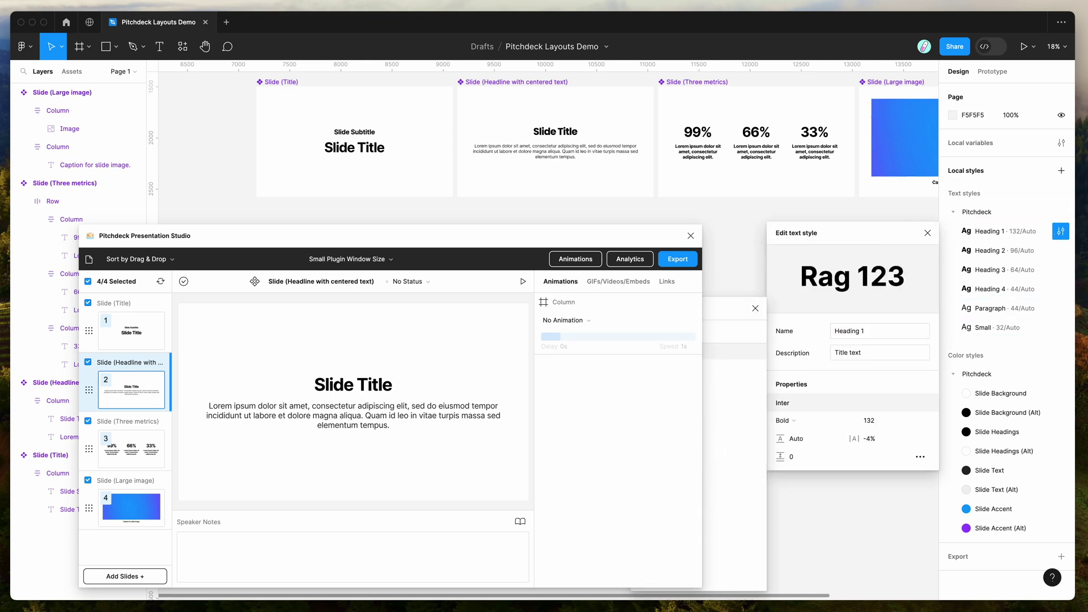
pyautogui.click(757, 350)
pyautogui.scroll(5, 660, 138)
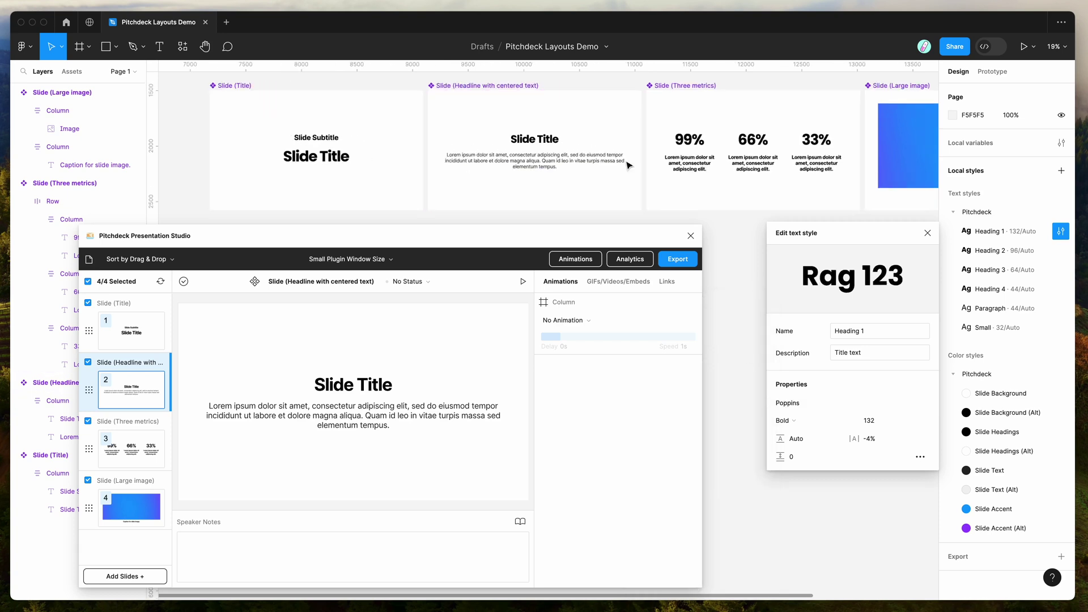
pyautogui.hscroll(10, 477, 138)
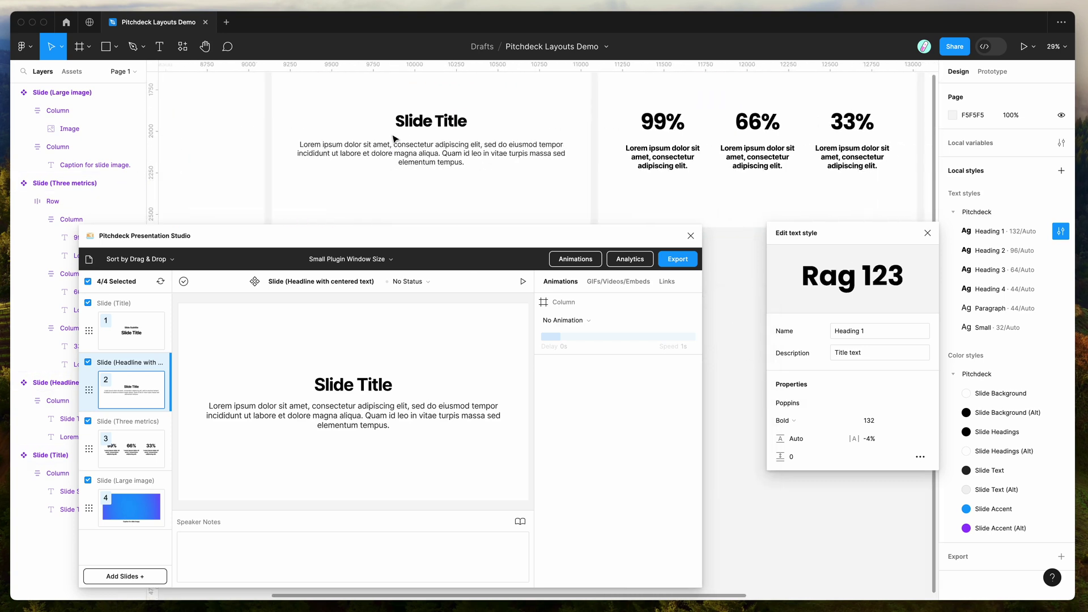
pyautogui.hscroll(-10, 395, 139)
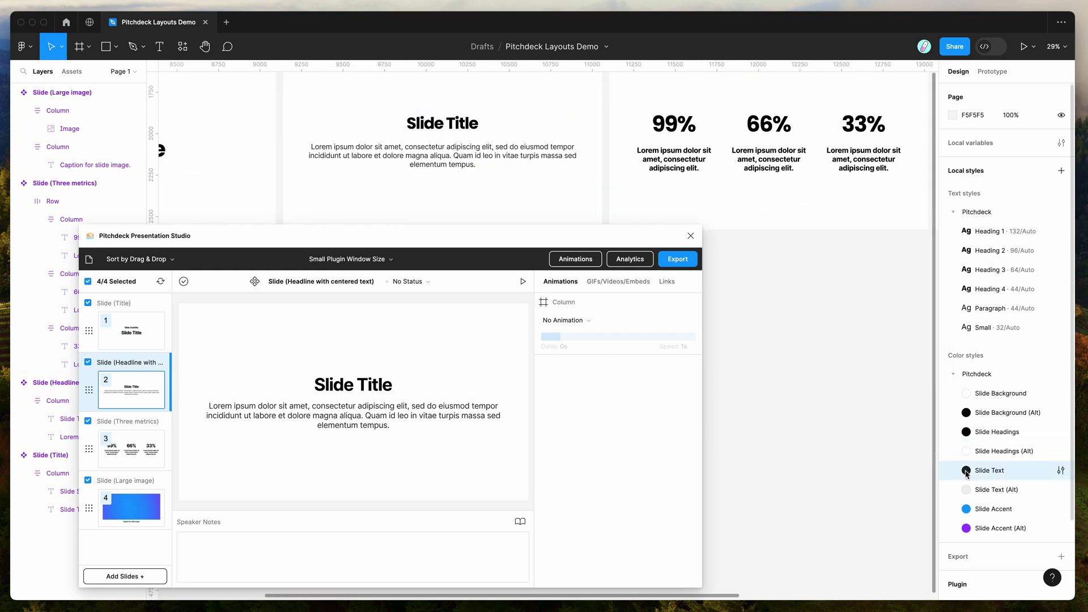
# Step: Set the Slide Headings colour style to blue 2F40D8 and close its editor
pyautogui.click(1060, 432)
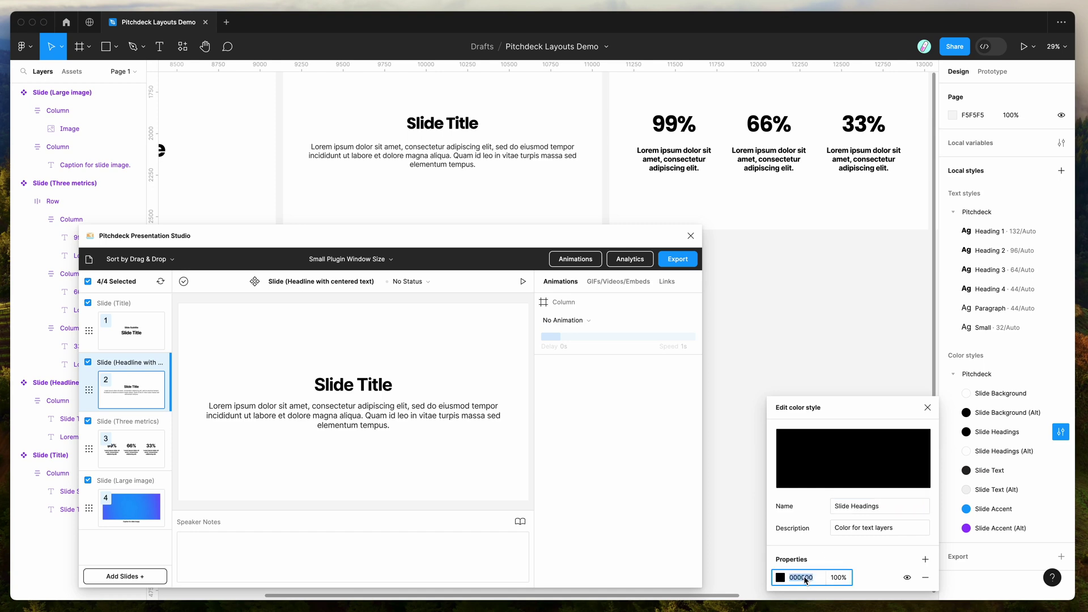
pyautogui.click(780, 577)
pyautogui.moveTo(715, 275); pyautogui.dragTo(812, 265)
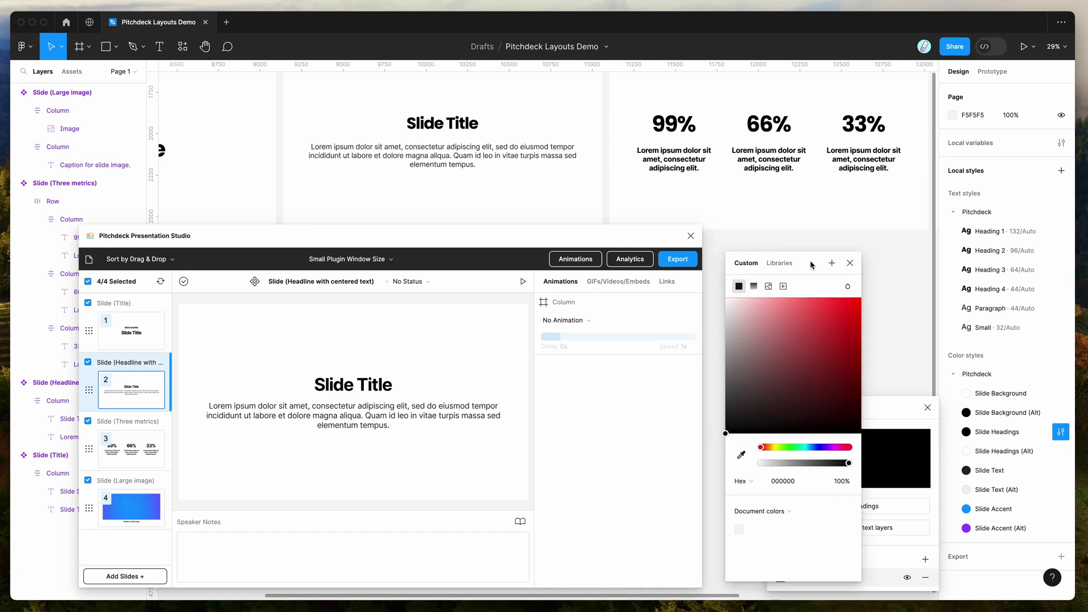
pyautogui.moveTo(805, 395); pyautogui.dragTo(819, 336)
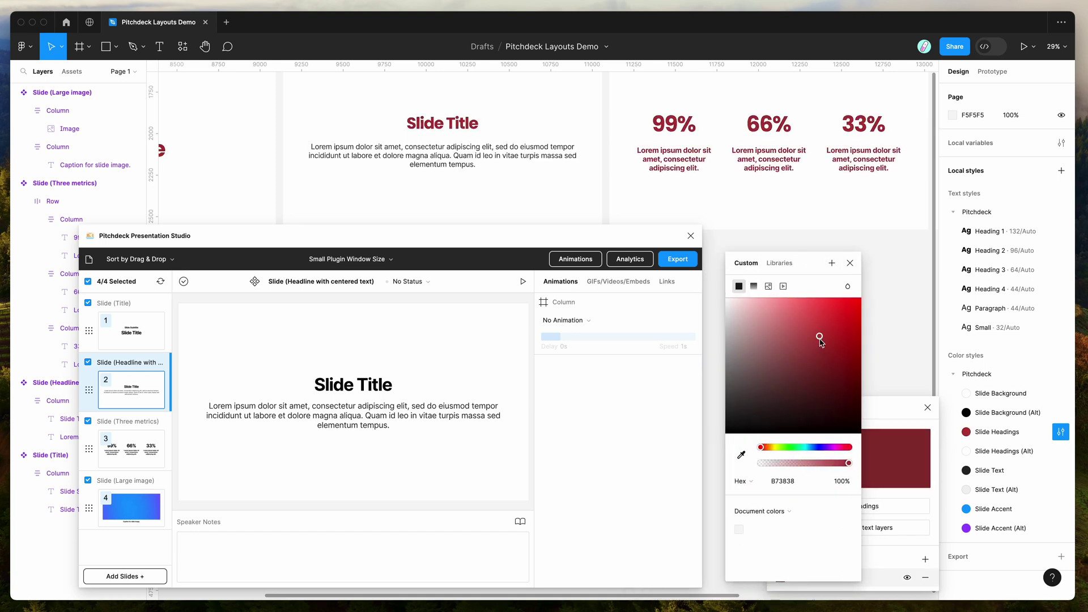
pyautogui.click(818, 447)
pyautogui.moveTo(820, 406); pyautogui.dragTo(832, 318)
pyautogui.hscroll(-6, 572, 146)
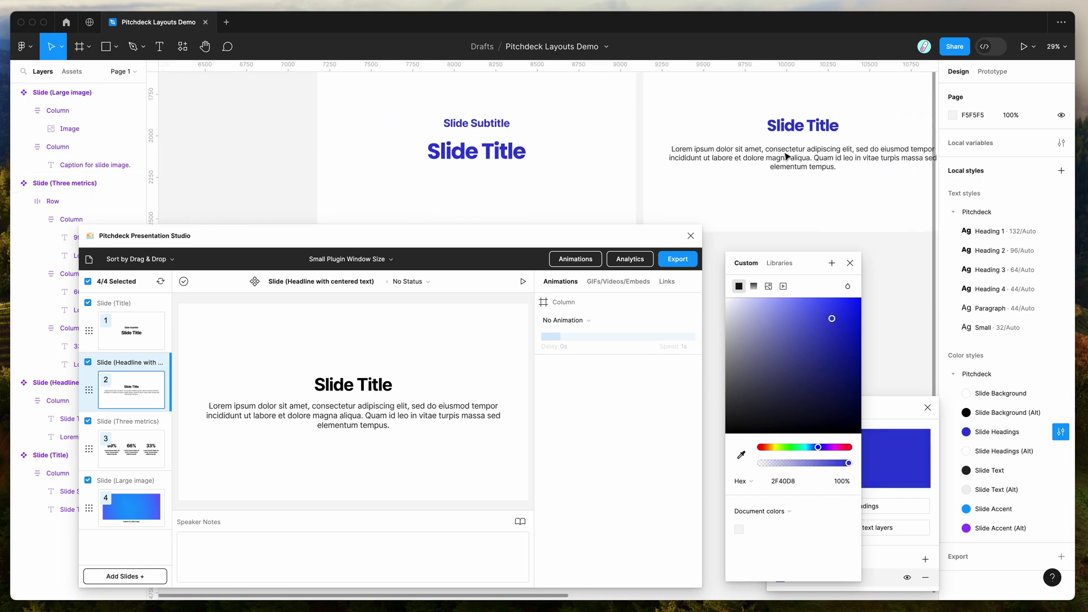
pyautogui.hscroll(6, 572, 146)
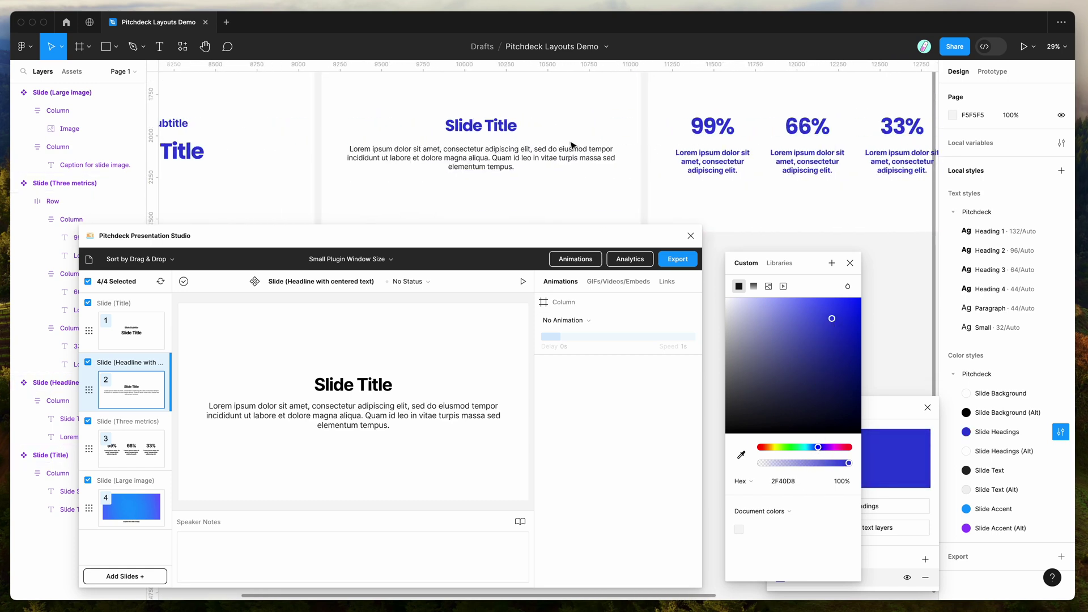
pyautogui.click(1020, 470)
pyautogui.moveTo(585, 234)
pyautogui.mouseDown()
pyautogui.moveTo(620, 228)
pyautogui.moveTo(596, 229)
pyautogui.mouseUp()
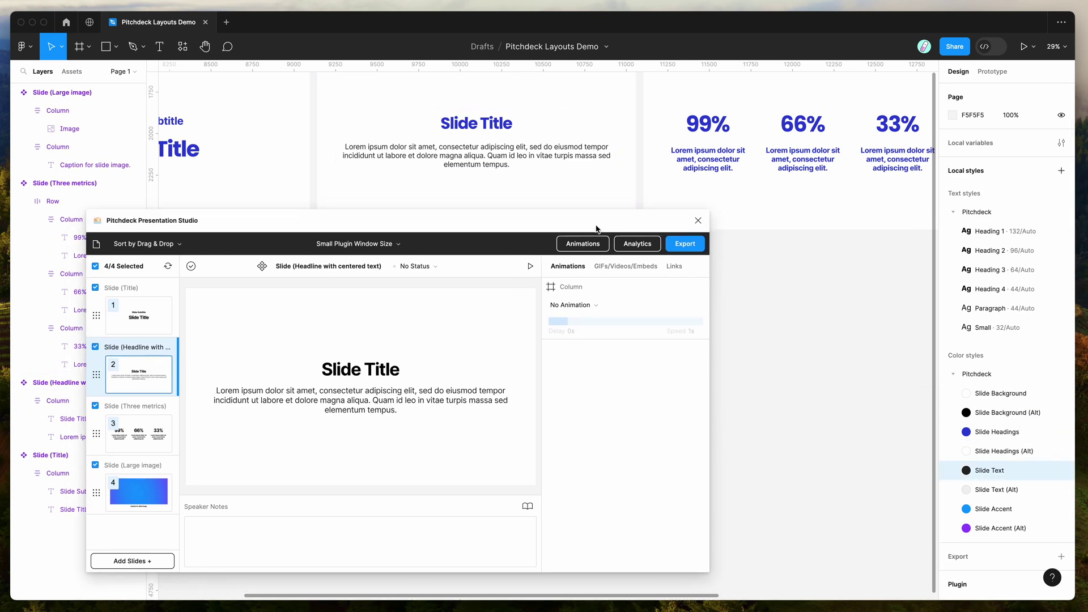
# Step: Enable the Alt colour styles for new layouts and add a Section Title slide
pyautogui.click(146, 561)
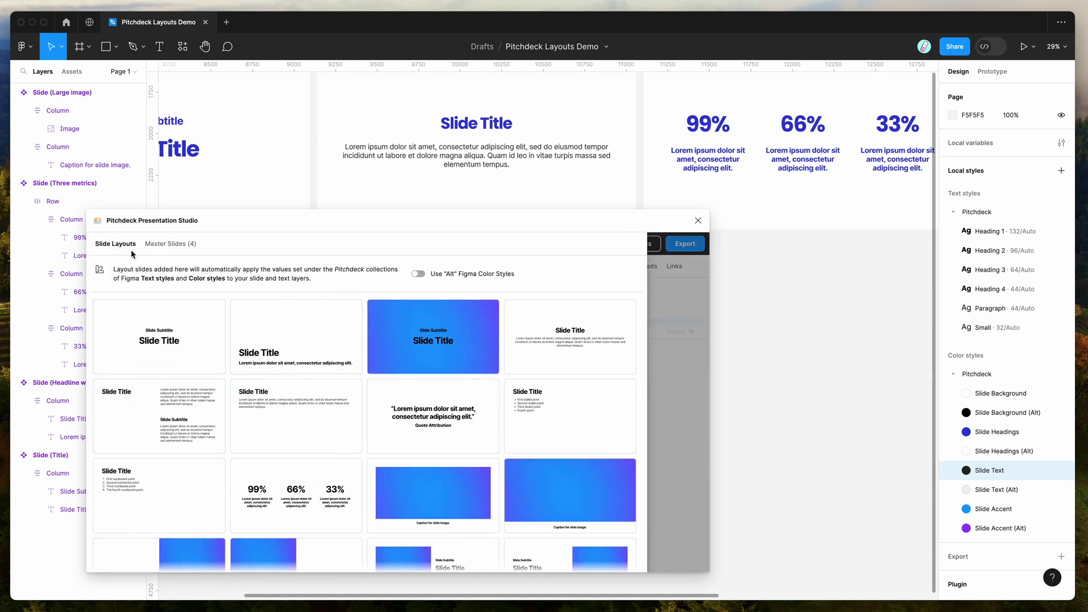
pyautogui.click(453, 278)
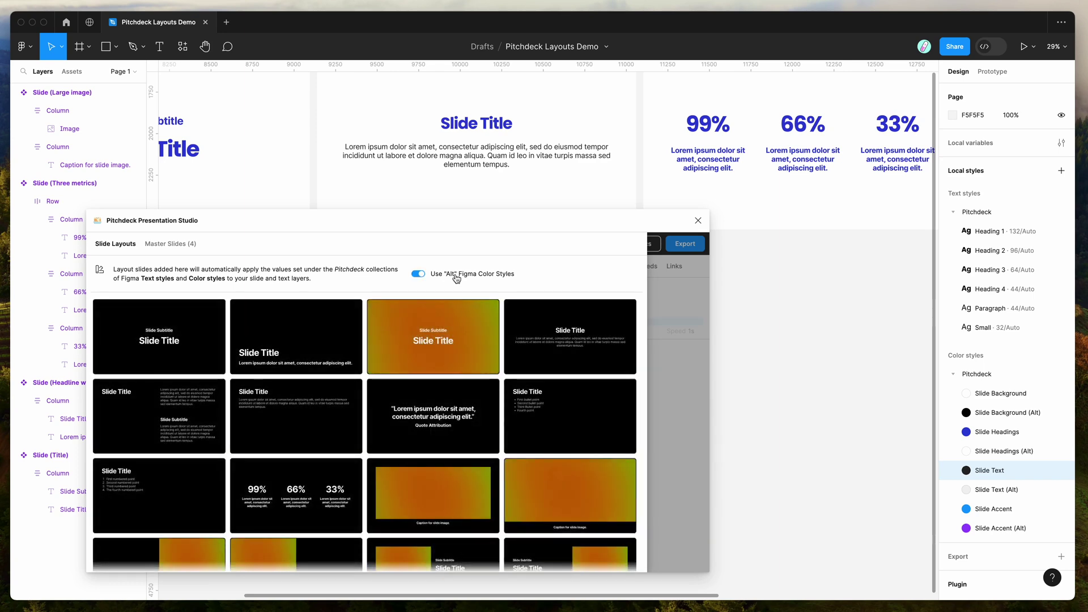
pyautogui.click(304, 338)
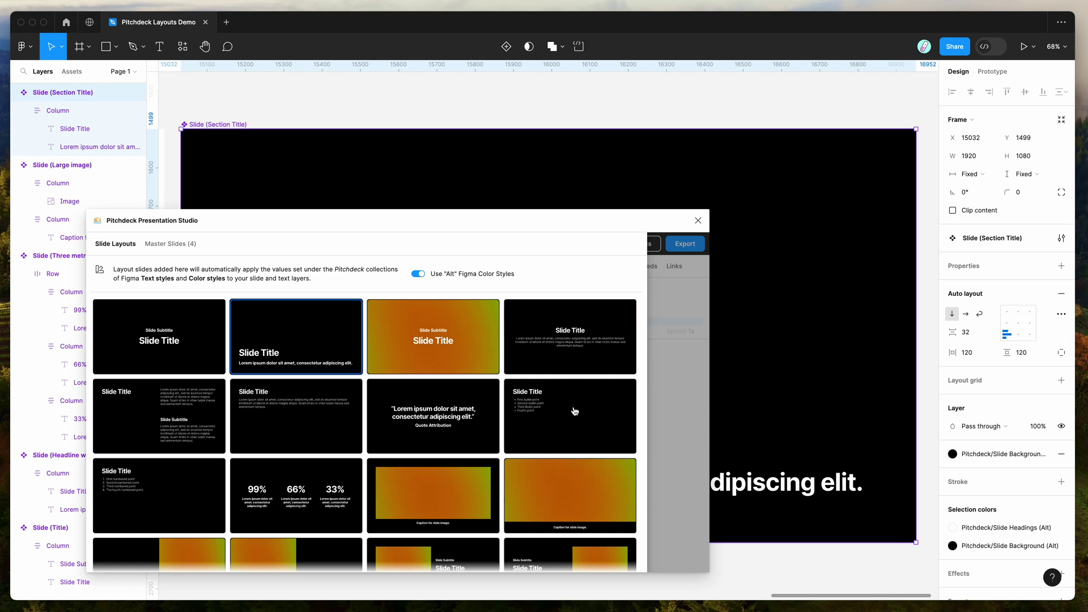
# Step: Add a Number list slide and select it on the canvas
pyautogui.scroll(-2, 572, 433)
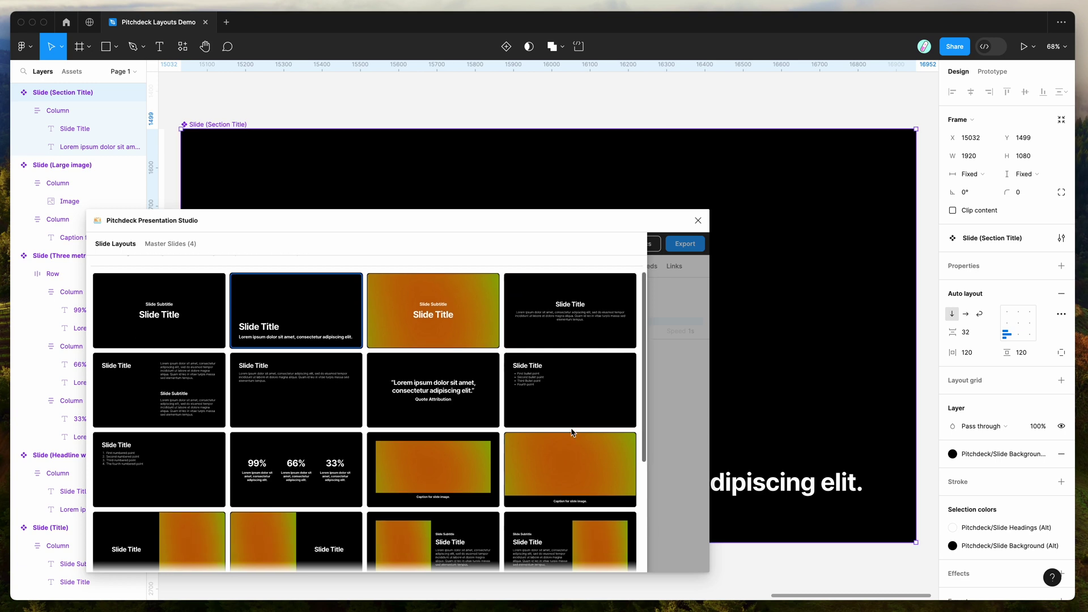
pyautogui.click(168, 436)
pyautogui.scroll(-3, 794, 335)
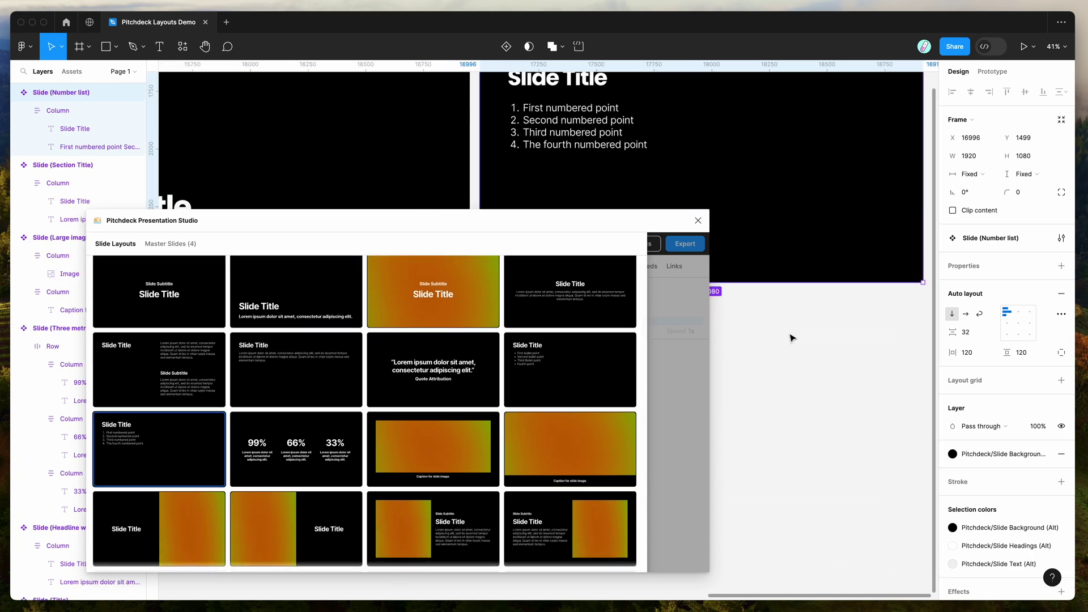
pyautogui.click(816, 339)
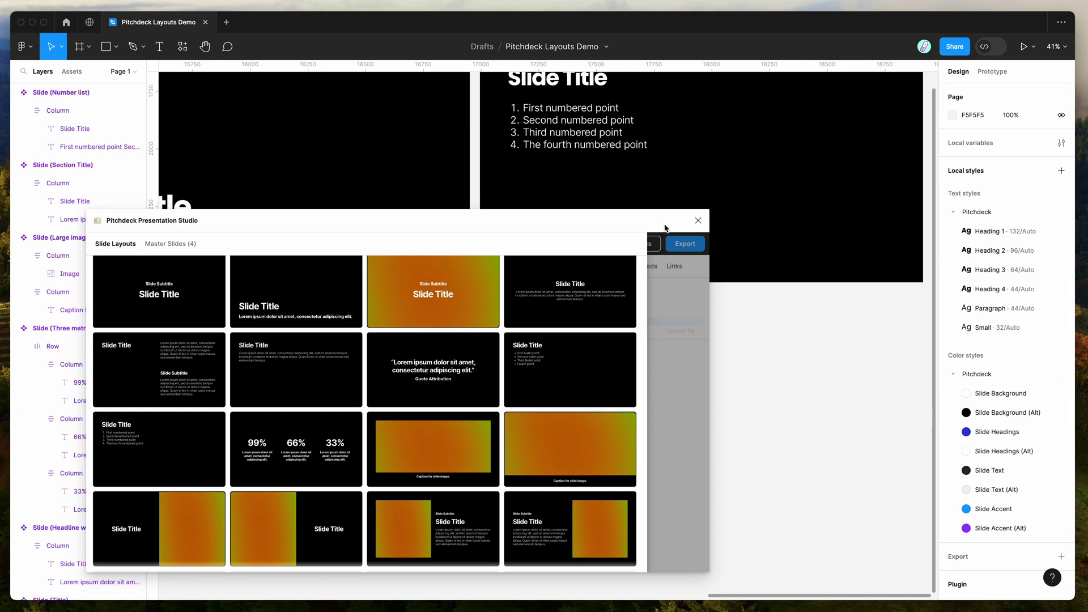
pyautogui.moveTo(670, 226); pyautogui.dragTo(619, 272)
pyautogui.scroll(-5, 675, 216)
pyautogui.hscroll(2, 676, 219)
pyautogui.scroll(-1, 677, 218)
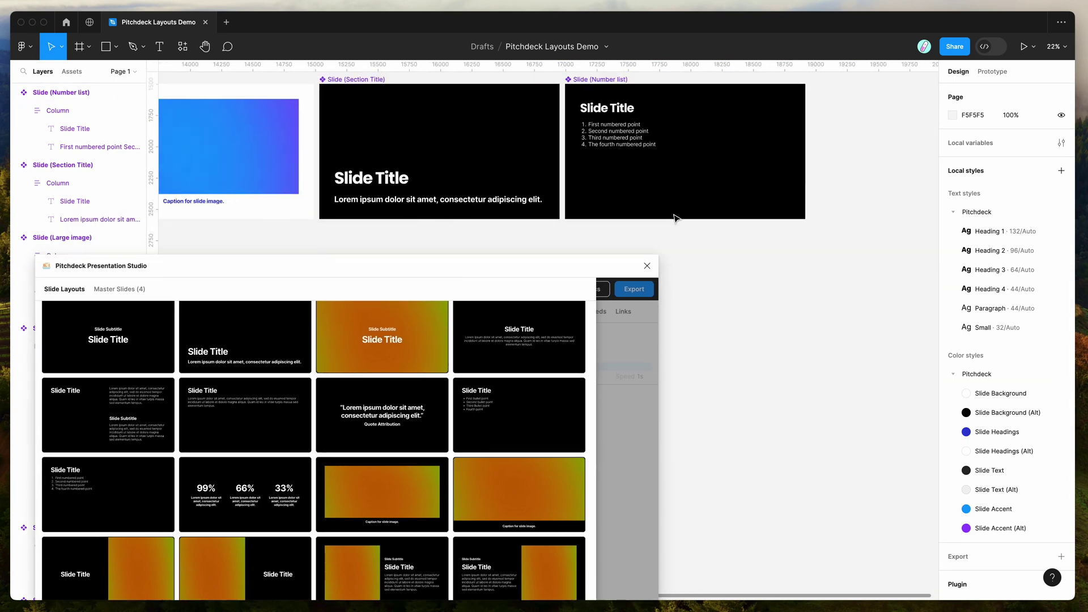
pyautogui.hscroll(2, 688, 222)
pyautogui.scroll(1, 688, 223)
pyautogui.click(670, 199)
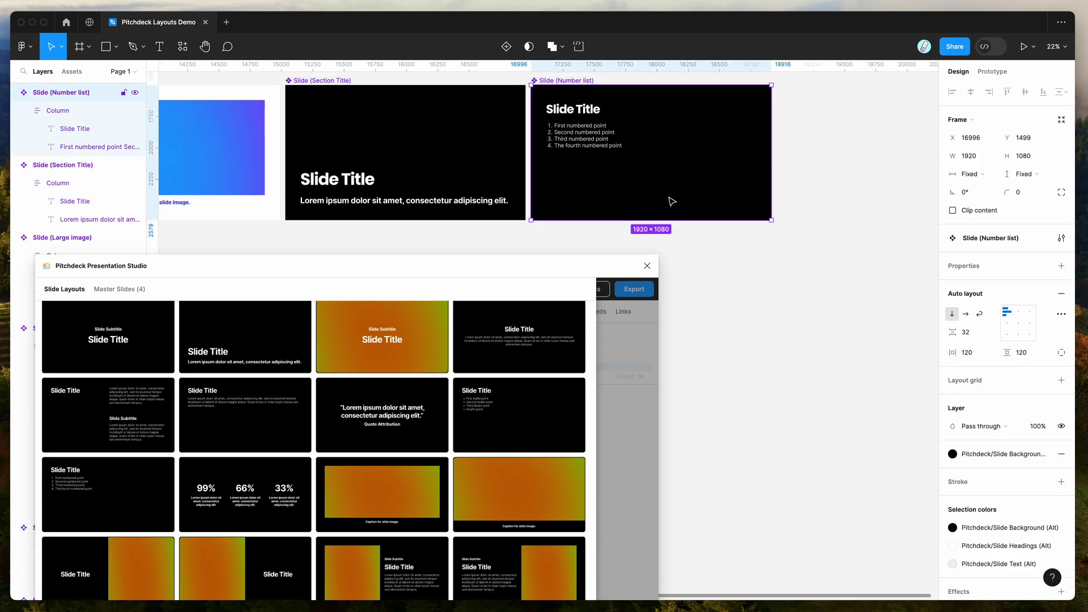
# Step: Change the Slide Background (Alt) colour style to a bright purple, AA1FC0
pyautogui.click(855, 254)
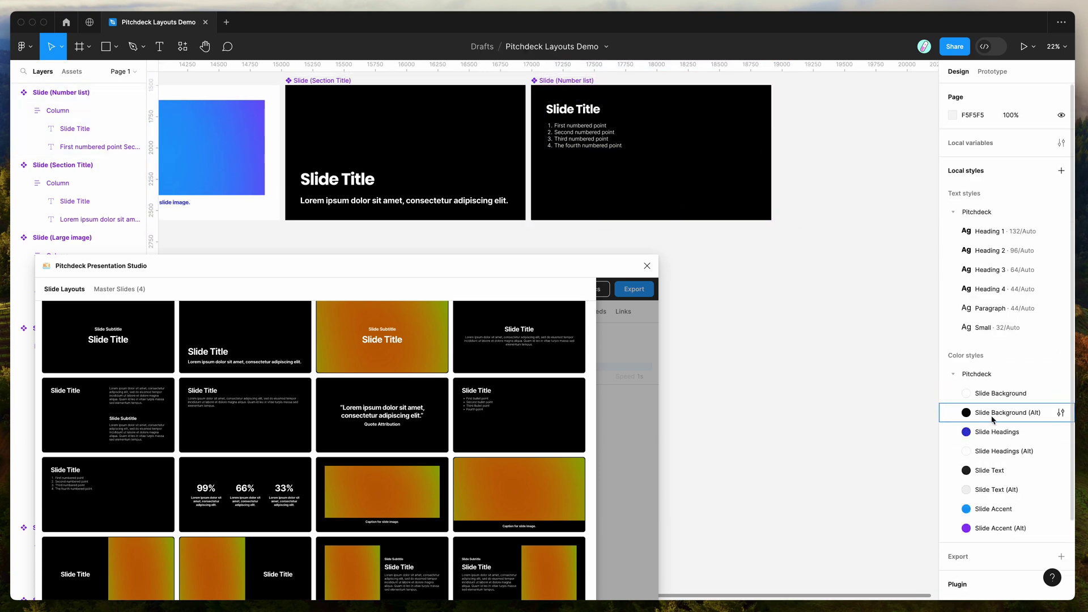
pyautogui.click(1060, 413)
pyautogui.click(781, 577)
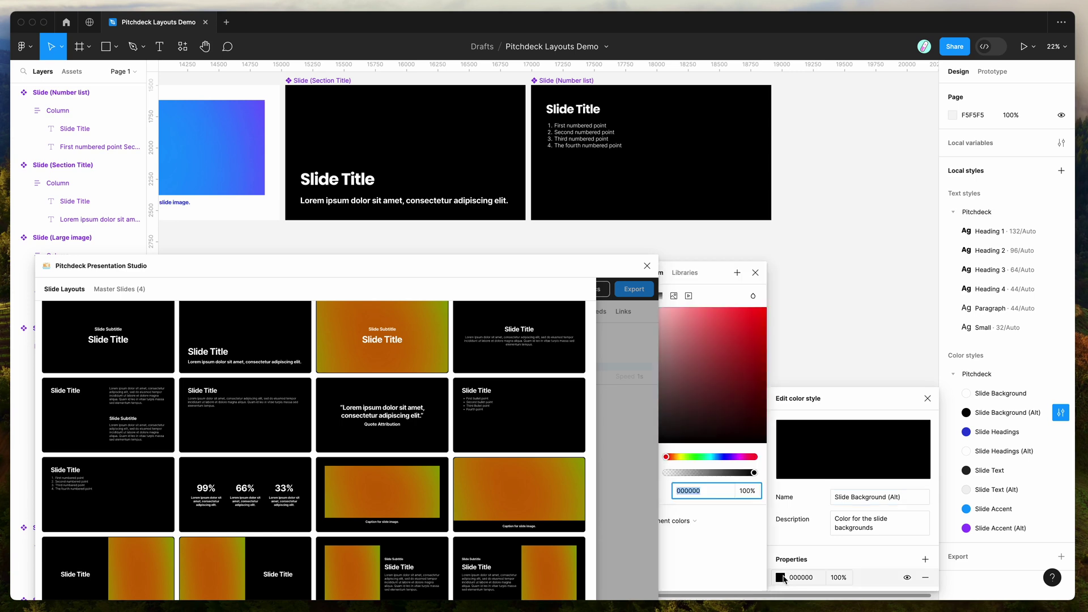
pyautogui.moveTo(708, 410); pyautogui.dragTo(731, 410)
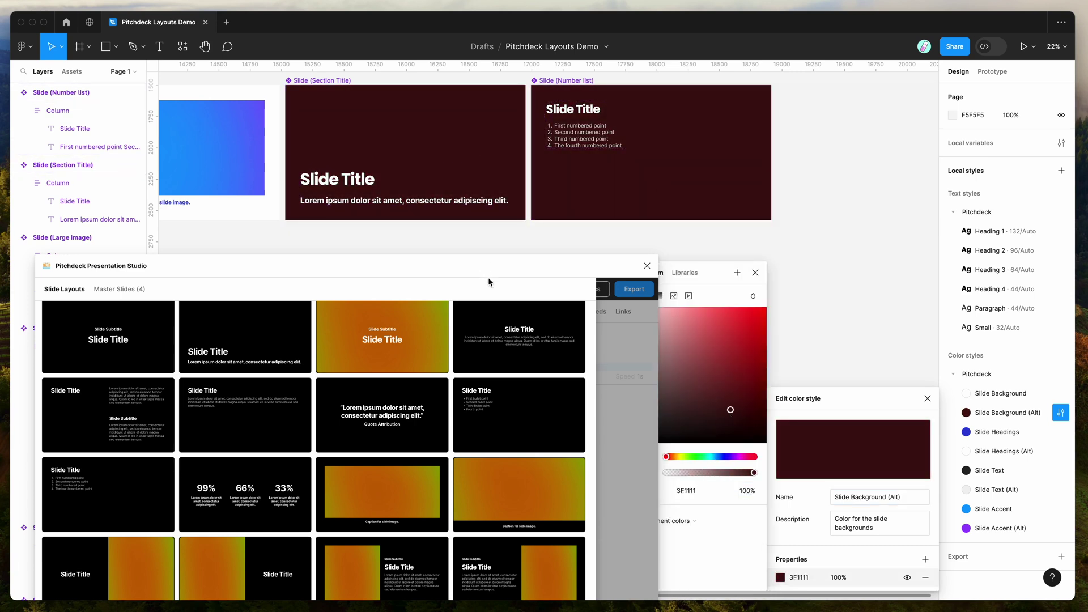
pyautogui.scroll(-2, 494, 387)
pyautogui.scroll(-4, 494, 387)
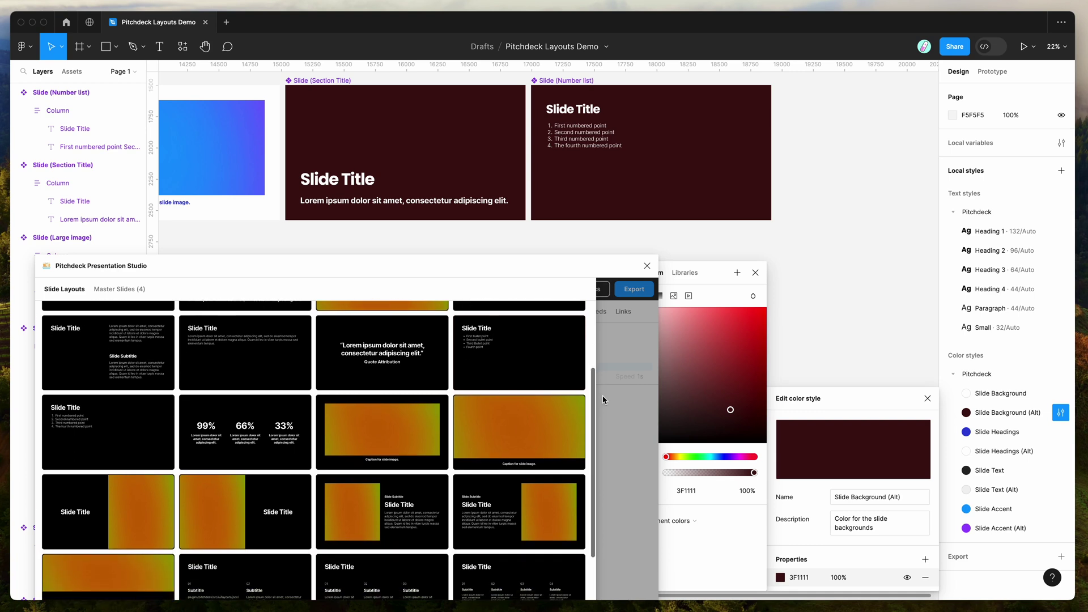
pyautogui.click(737, 456)
pyautogui.moveTo(738, 417); pyautogui.dragTo(745, 341)
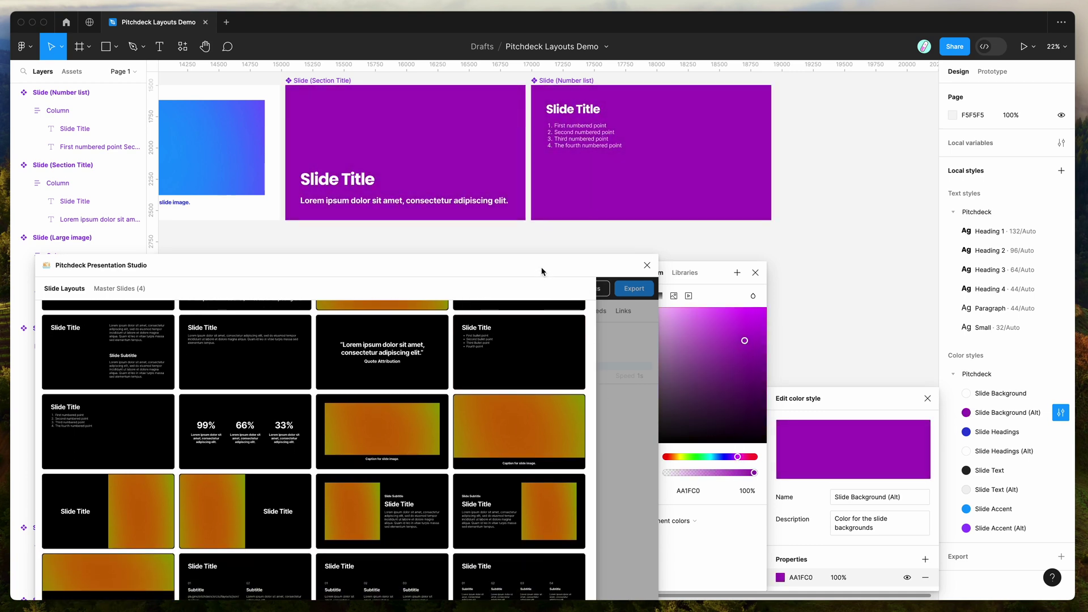
# Step: Add a Four text columns slide using the alternate colour styles
pyautogui.scroll(-7, 431, 385)
pyautogui.scroll(-2, 430, 388)
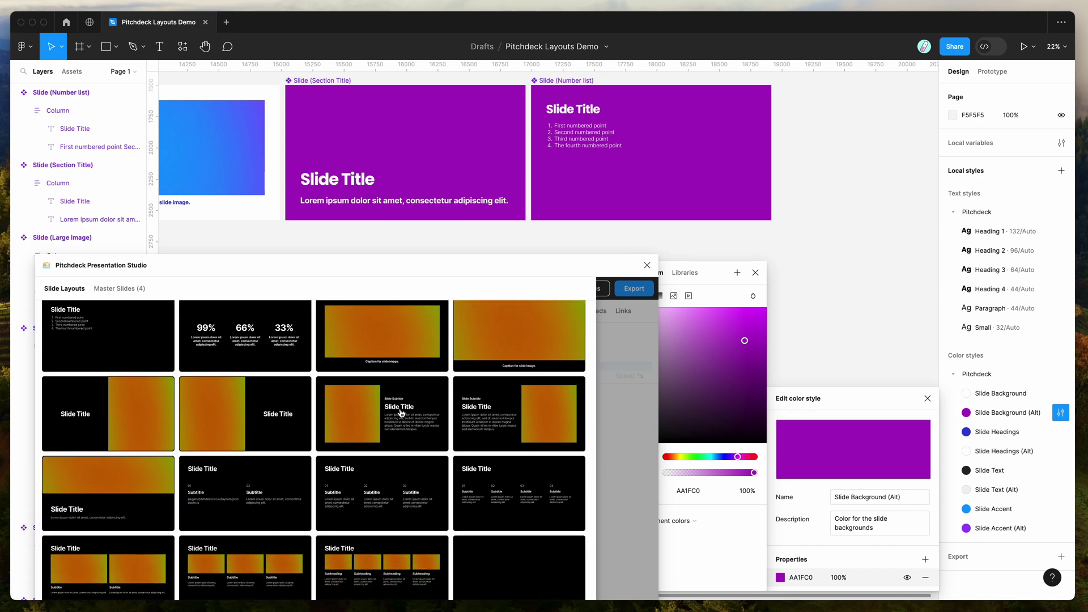
pyautogui.scroll(10, 380, 467)
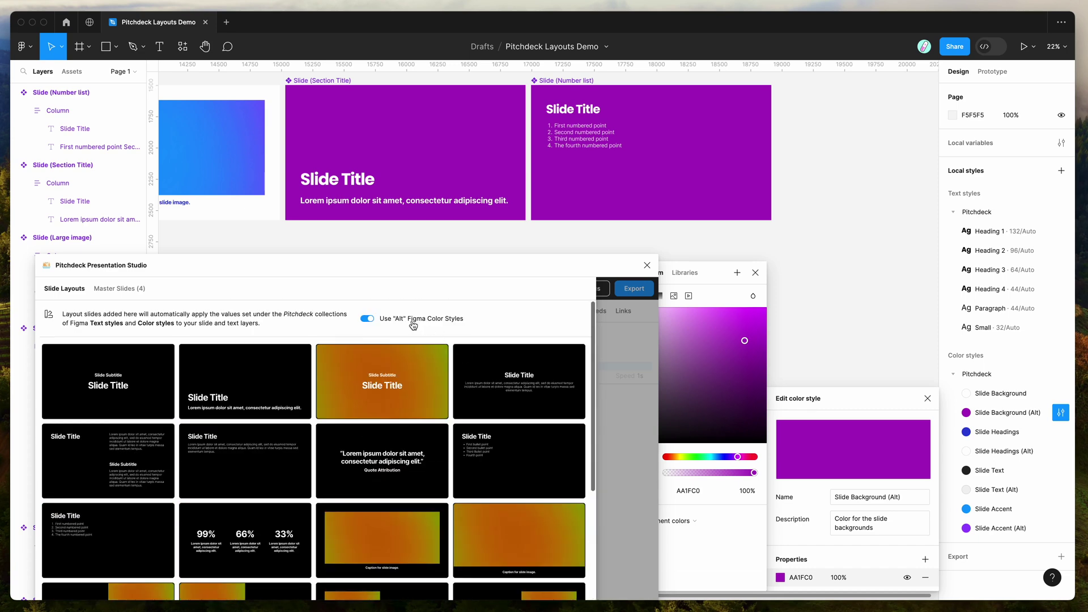
pyautogui.scroll(-18, 413, 325)
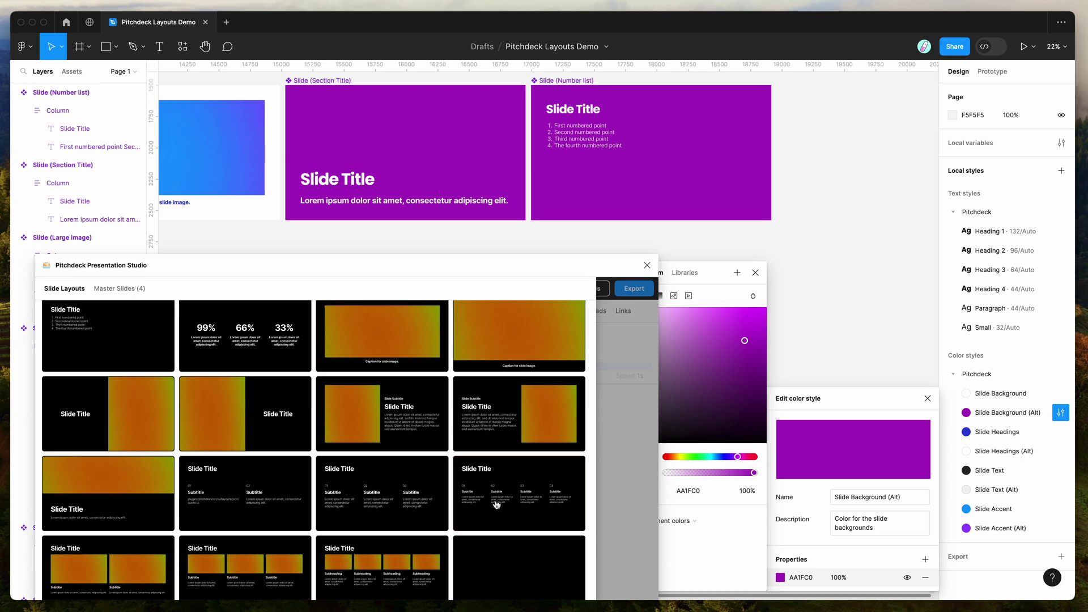
pyautogui.click(496, 504)
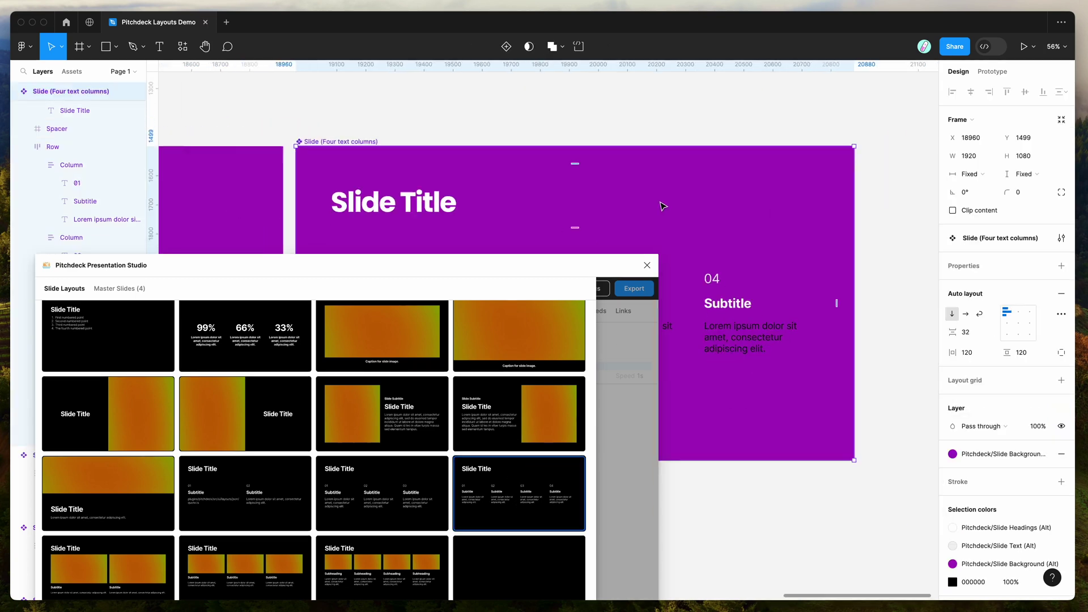
pyautogui.scroll(-10, 662, 205)
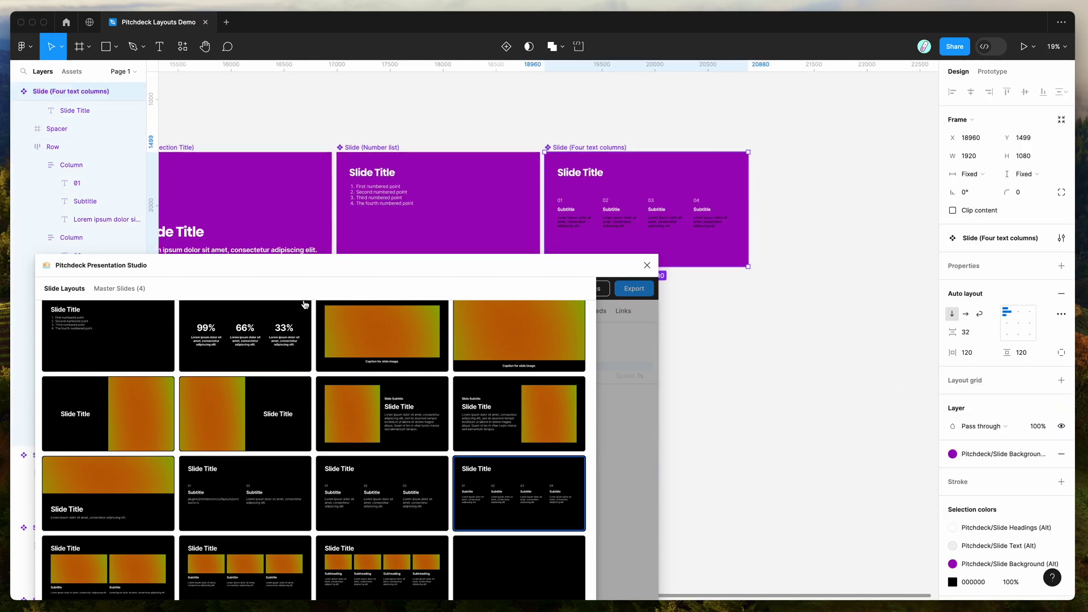
pyautogui.scroll(18, 304, 305)
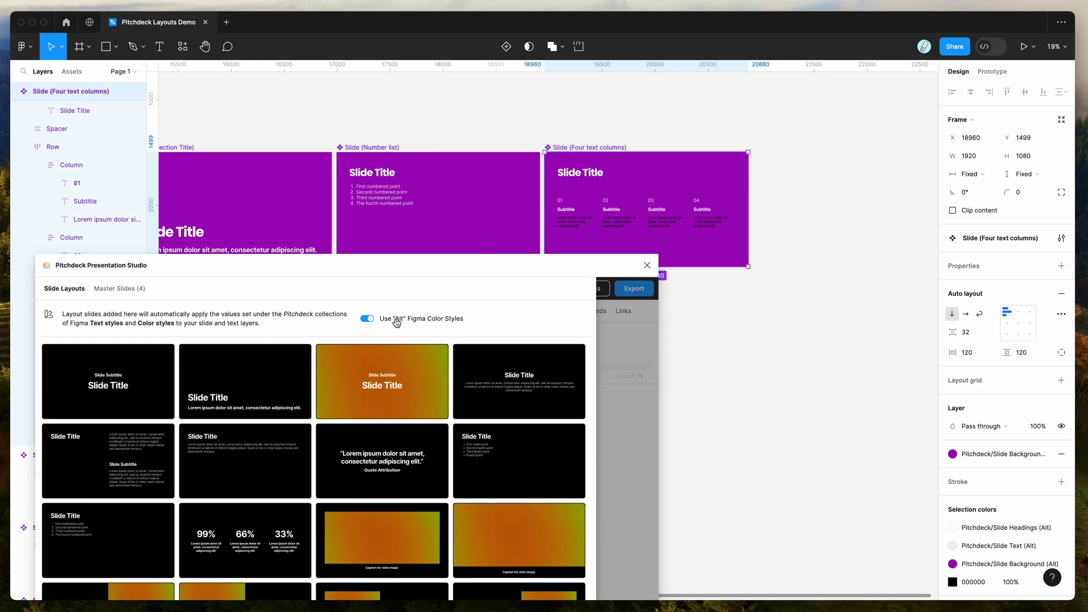
# Step: Turn off Use Alt Figma Color Styles and add a Headline with centered text slide
pyautogui.click(397, 323)
pyautogui.moveTo(407, 267); pyautogui.dragTo(411, 249)
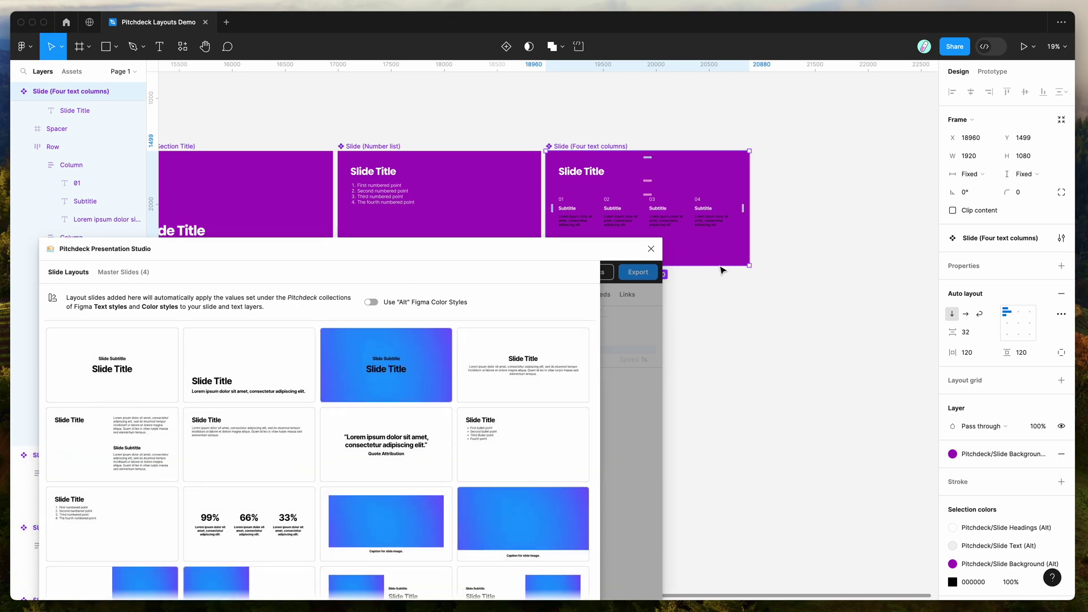
pyautogui.hscroll(-5, 723, 270)
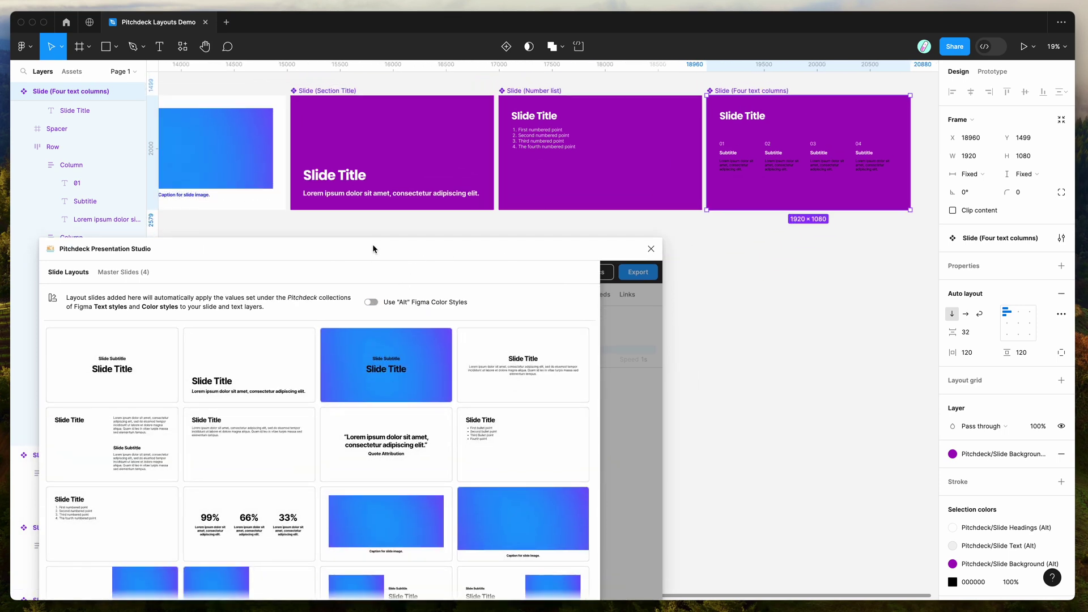
pyautogui.moveTo(372, 243); pyautogui.dragTo(375, 223)
pyautogui.click(511, 350)
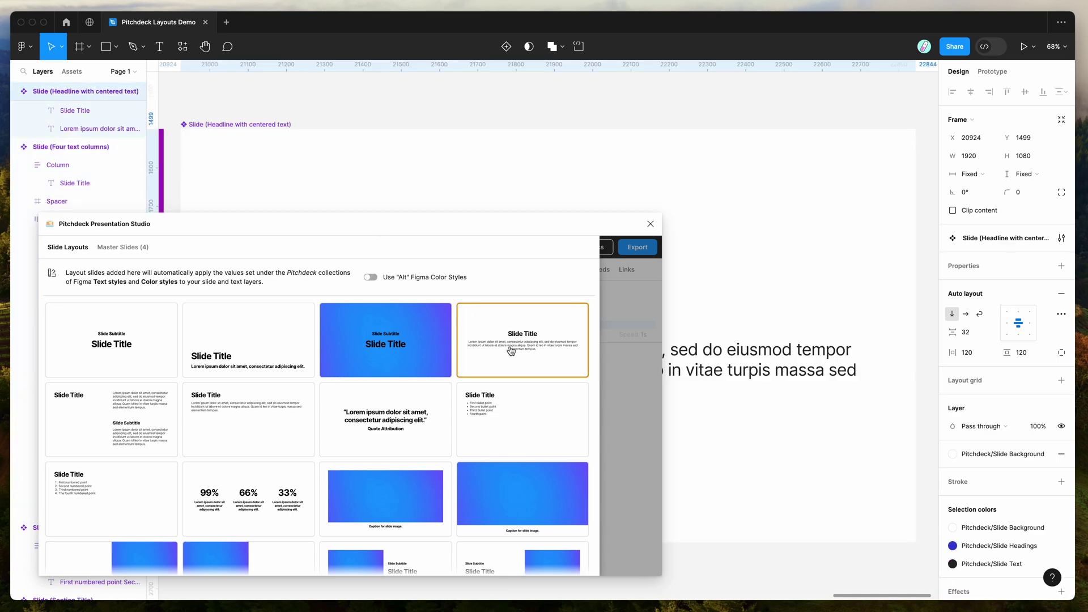
# Step: Inspect the new slide's Slide Title text style, then clear the selection
pyautogui.scroll(-3, 540, 211)
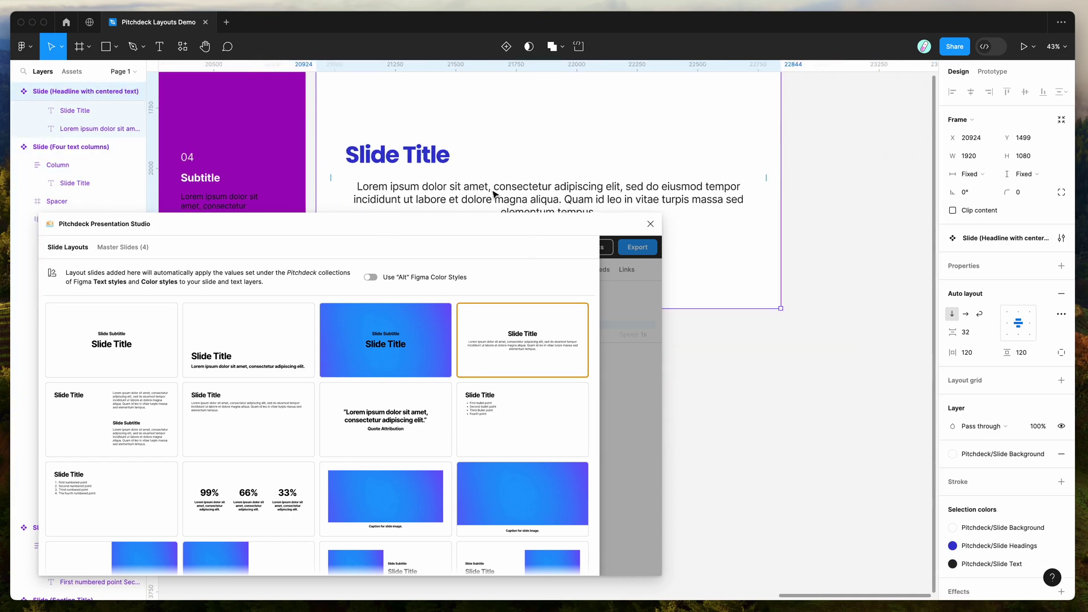
pyautogui.click(406, 158)
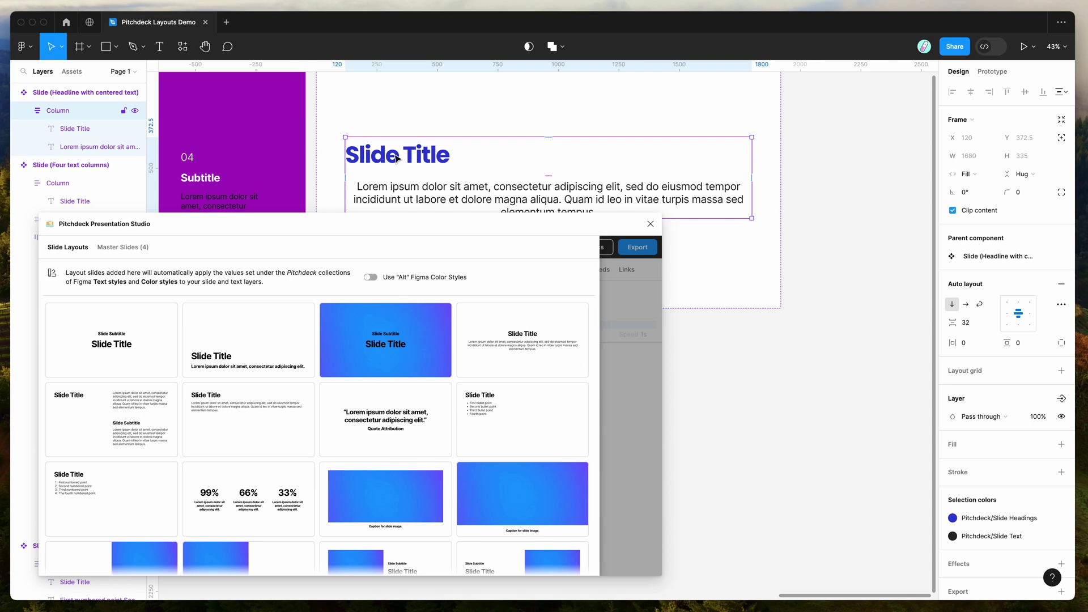
pyautogui.click(406, 157)
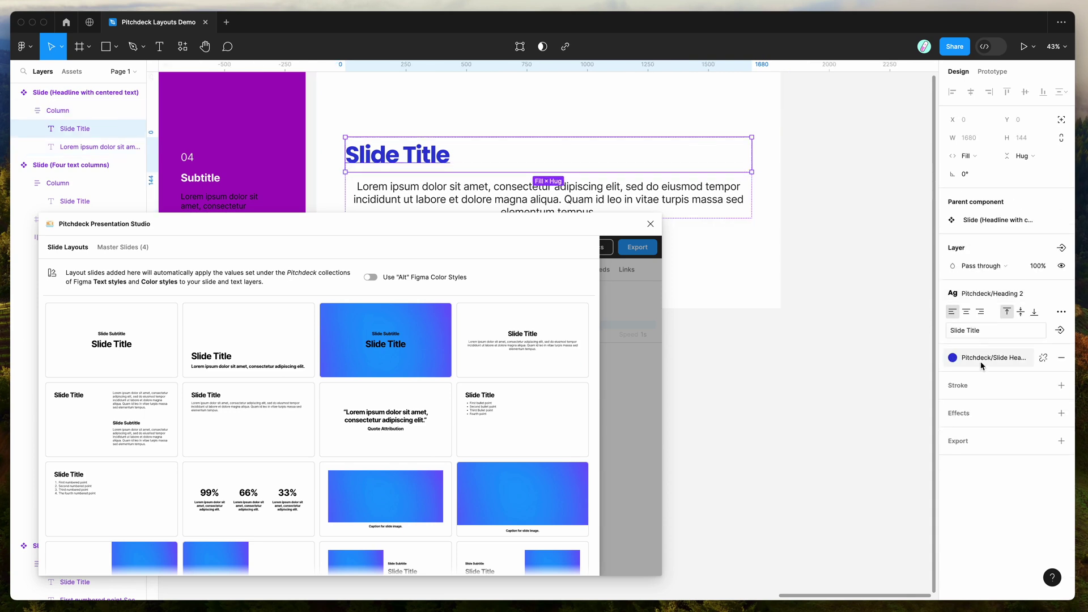
pyautogui.click(874, 288)
pyautogui.moveTo(603, 222); pyautogui.dragTo(656, 203)
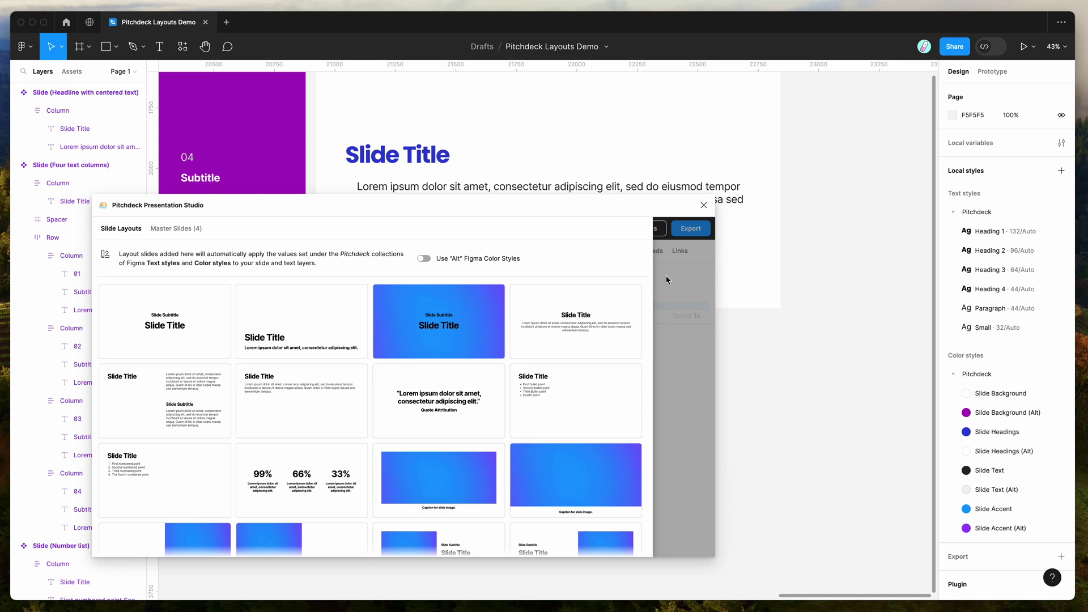
# Step: Refresh Component Slides in the Master Slides tab so all eight master slides appear
pyautogui.click(165, 232)
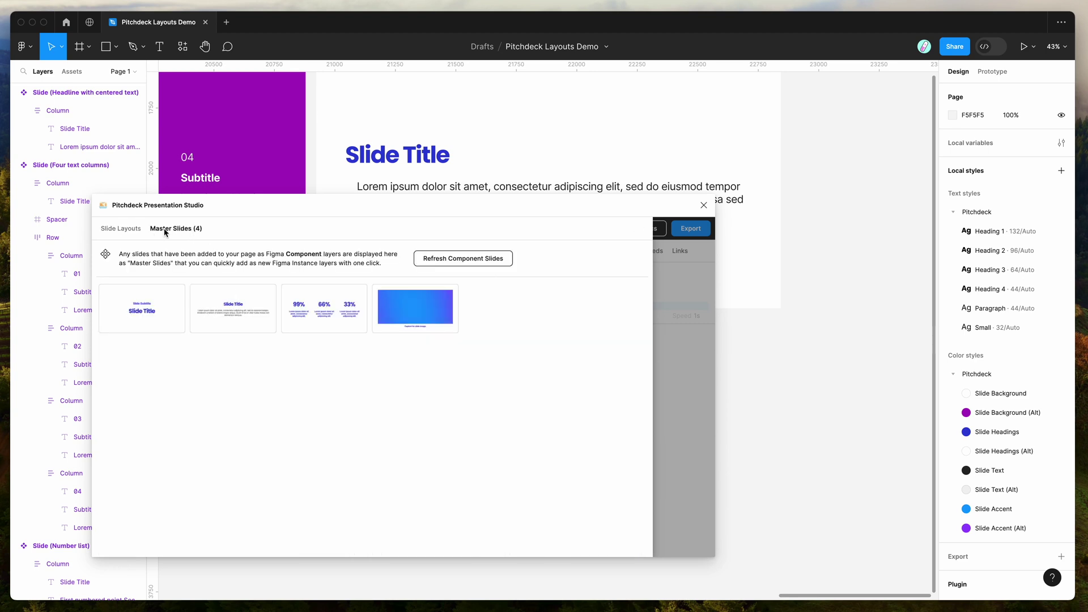
pyautogui.click(451, 265)
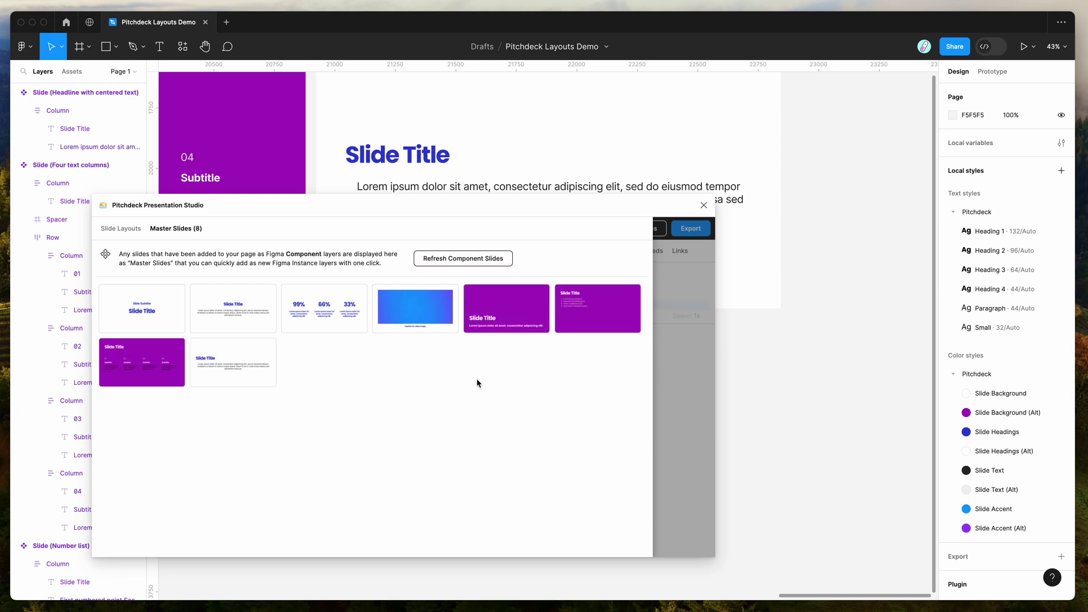
pyautogui.scroll(-5, 740, 295)
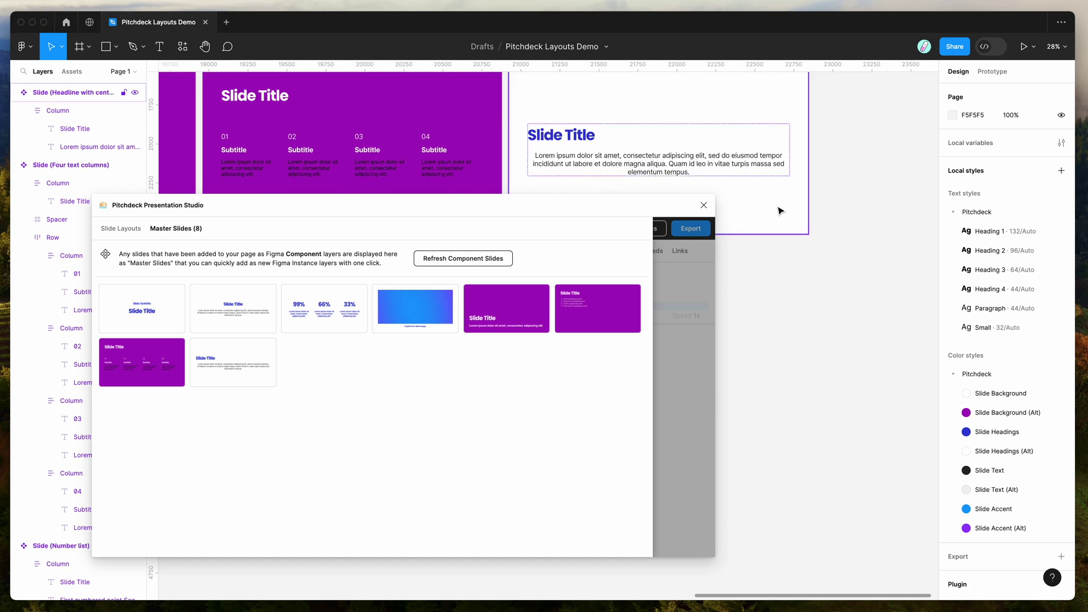
pyautogui.hscroll(3, 780, 209)
pyautogui.scroll(2, 780, 209)
pyautogui.click(521, 140)
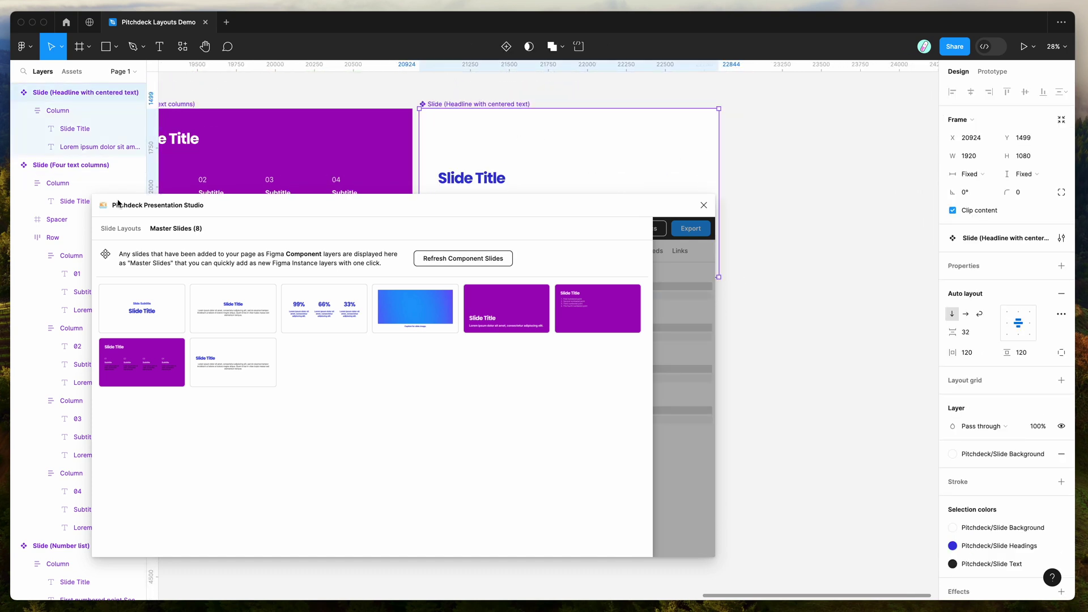
pyautogui.click(120, 229)
pyautogui.click(155, 229)
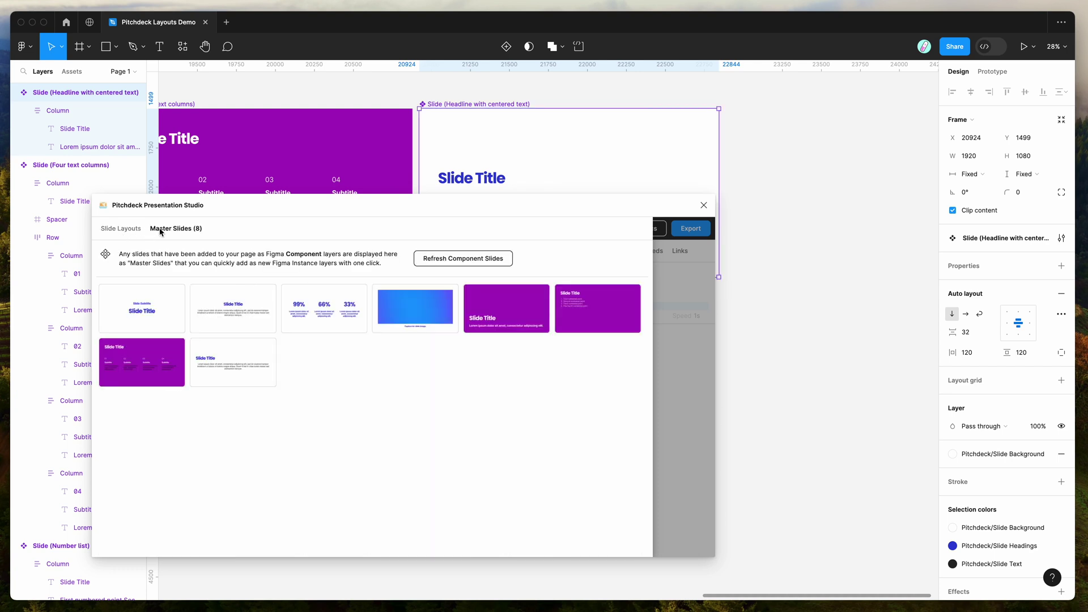
pyautogui.scroll(-2, 464, 137)
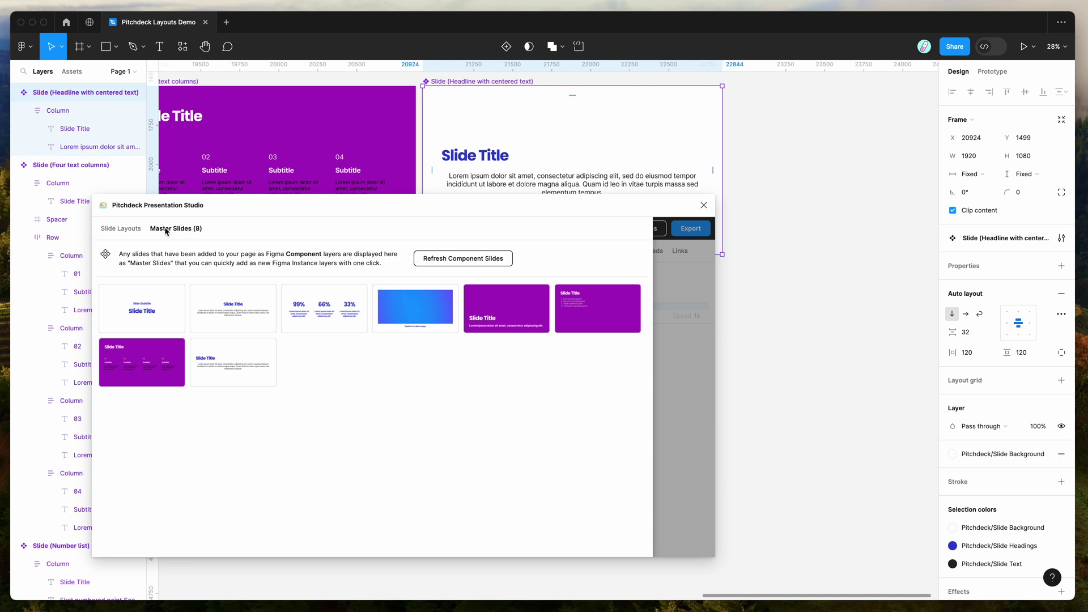
# Step: Insert Section Title and Three metrics master-slide instances at the end of the deck
pyautogui.click(491, 315)
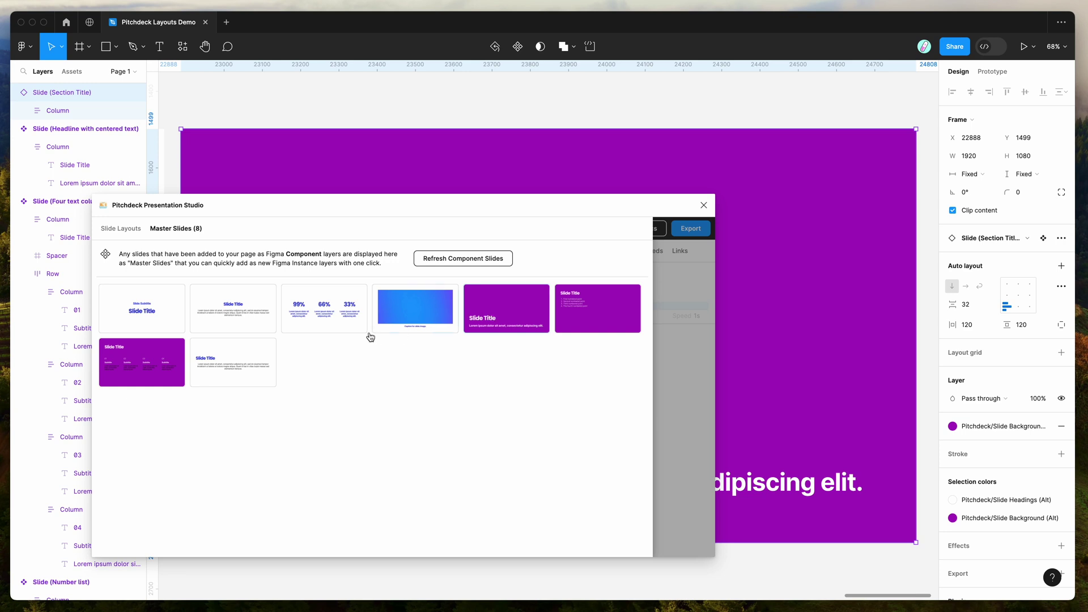
pyautogui.click(333, 311)
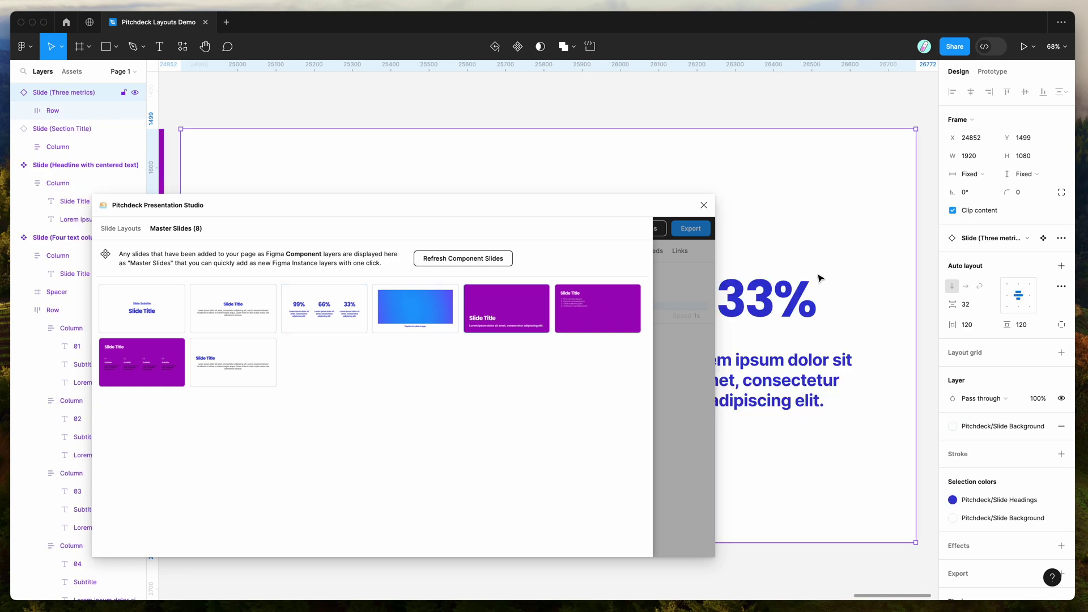
pyautogui.moveTo(595, 209); pyautogui.dragTo(581, 233)
pyautogui.scroll(-2, 566, 178)
pyautogui.hscroll(-2, 567, 178)
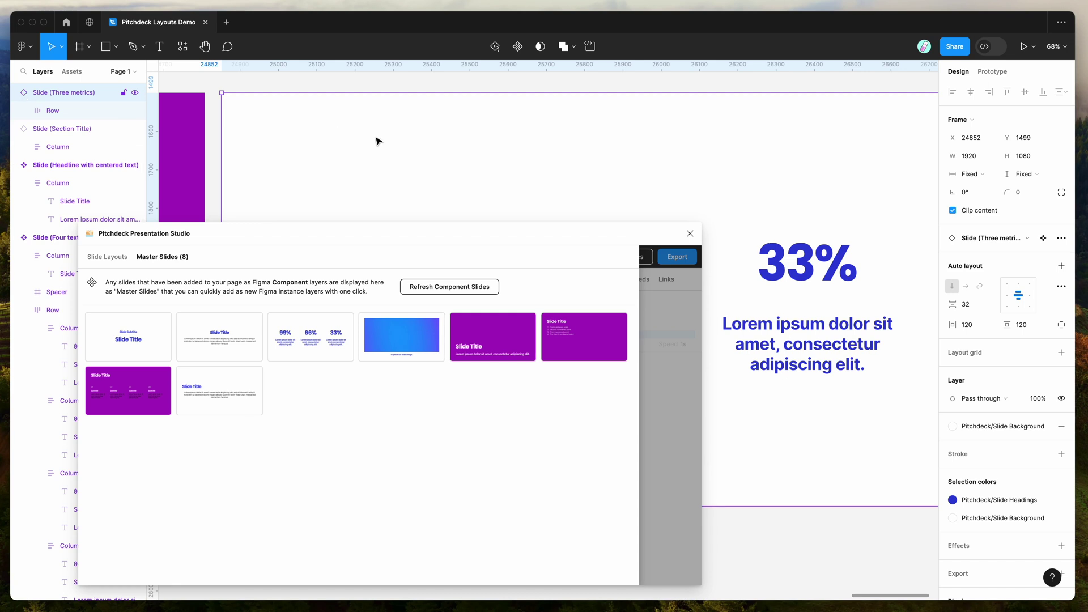
pyautogui.scroll(-5, 377, 139)
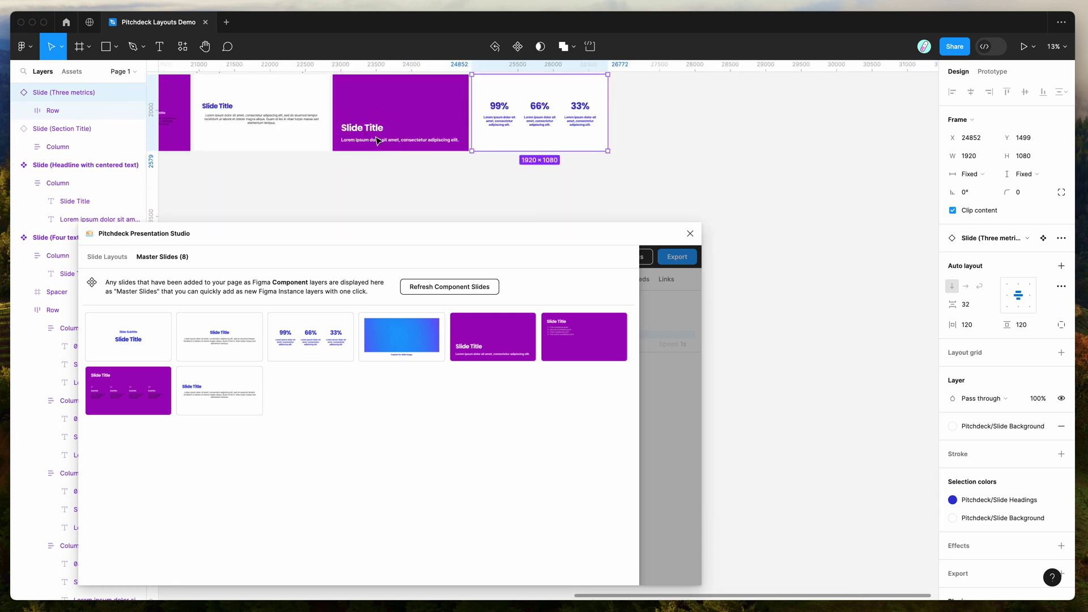
pyautogui.scroll(2, 504, 138)
pyautogui.hscroll(-2, 517, 137)
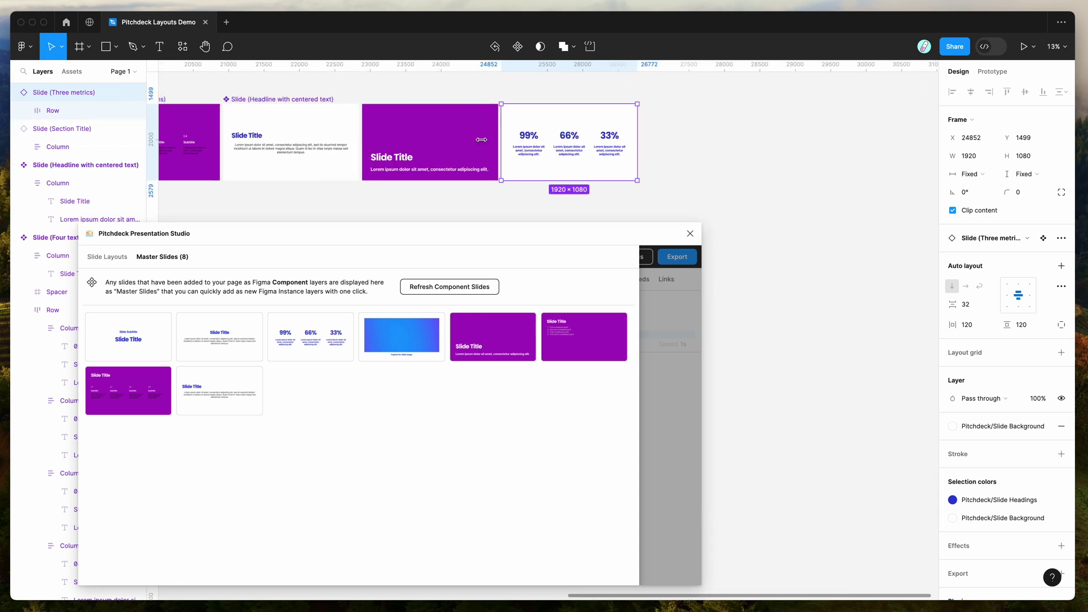
# Step: Select the whole Slide (Section Title) layer and bring up its context menu
pyautogui.click(416, 163)
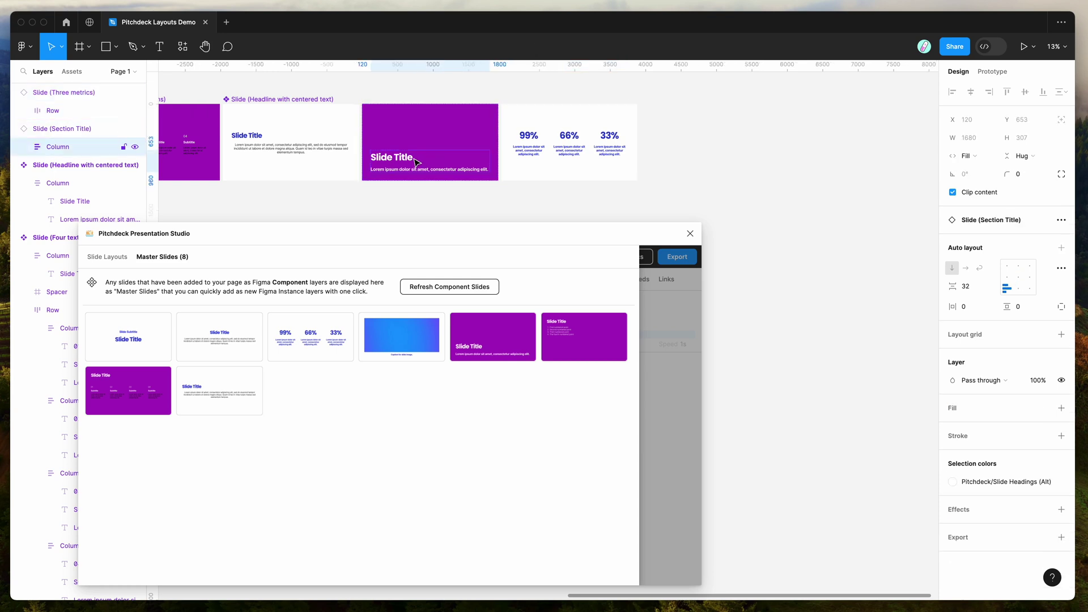
pyautogui.click(67, 129)
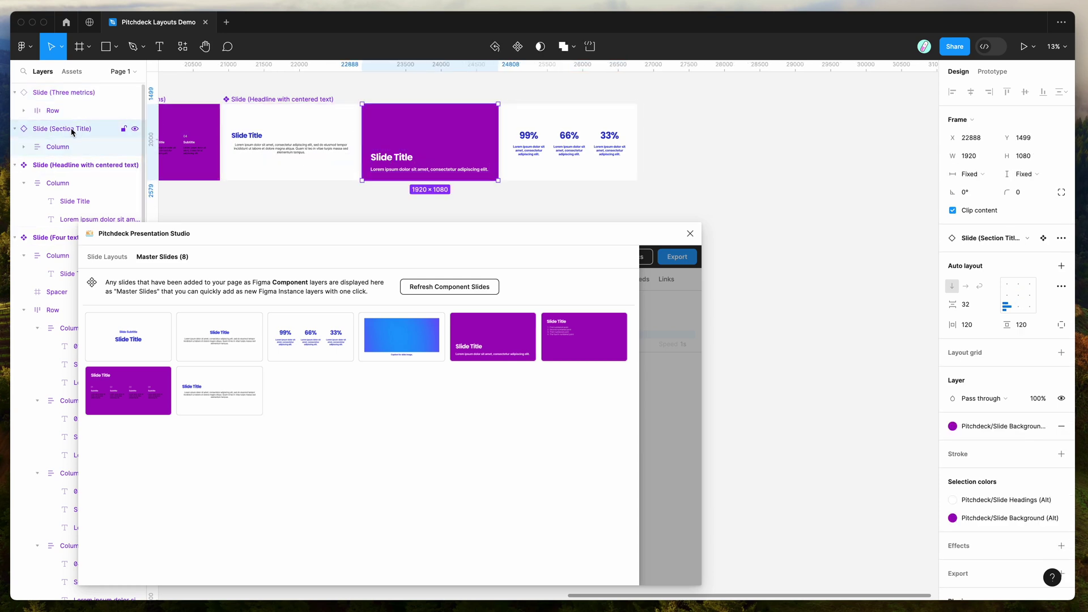
pyautogui.rightClick(72, 132)
# Step: Go to the Section Title master component and select it
pyautogui.moveTo(133, 360)
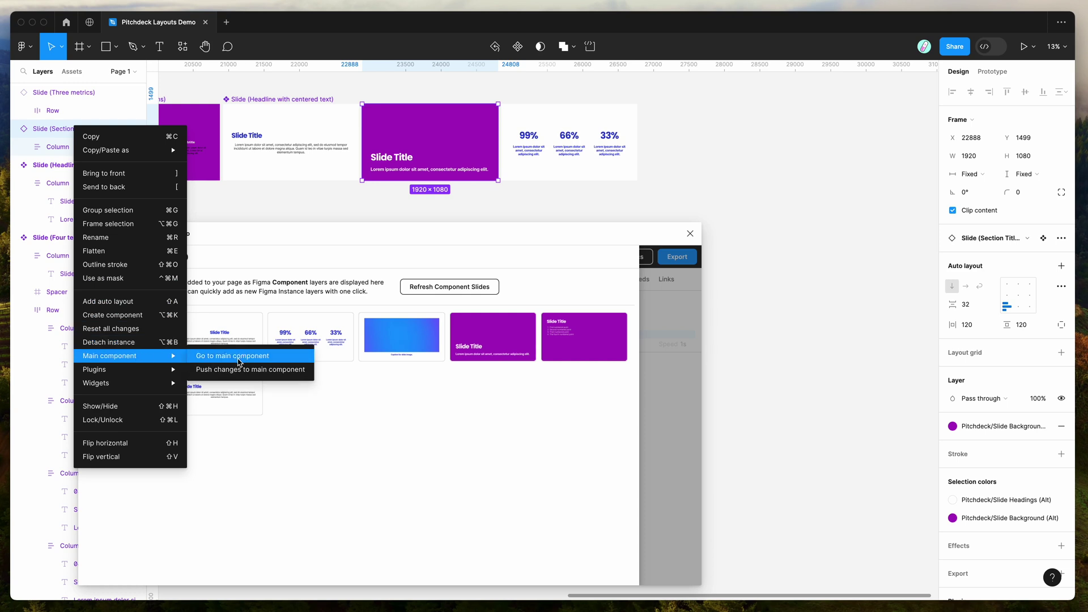
pyautogui.click(236, 356)
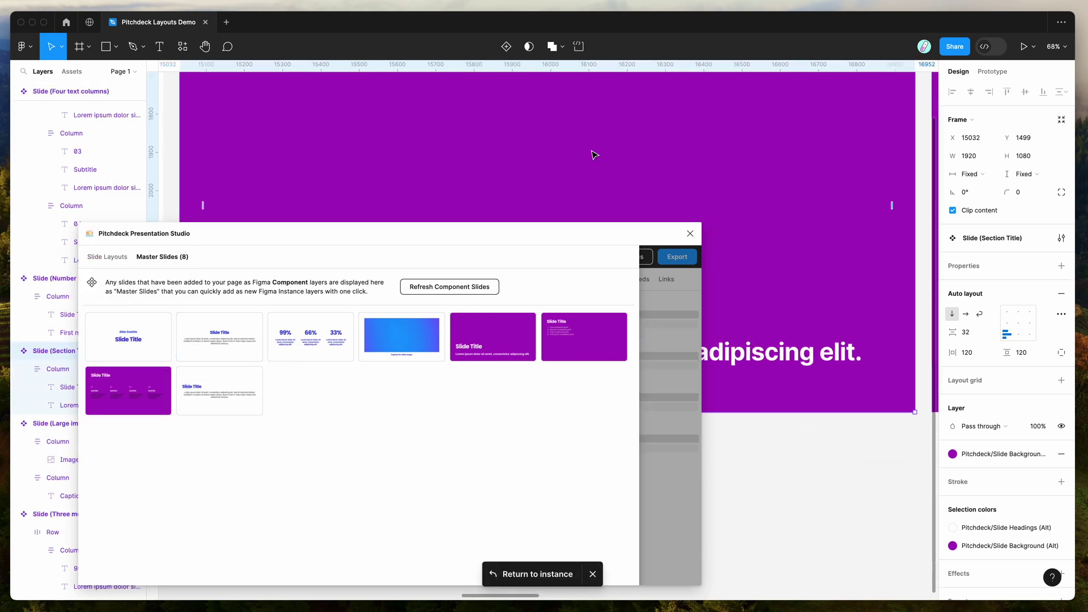
pyautogui.click(413, 159)
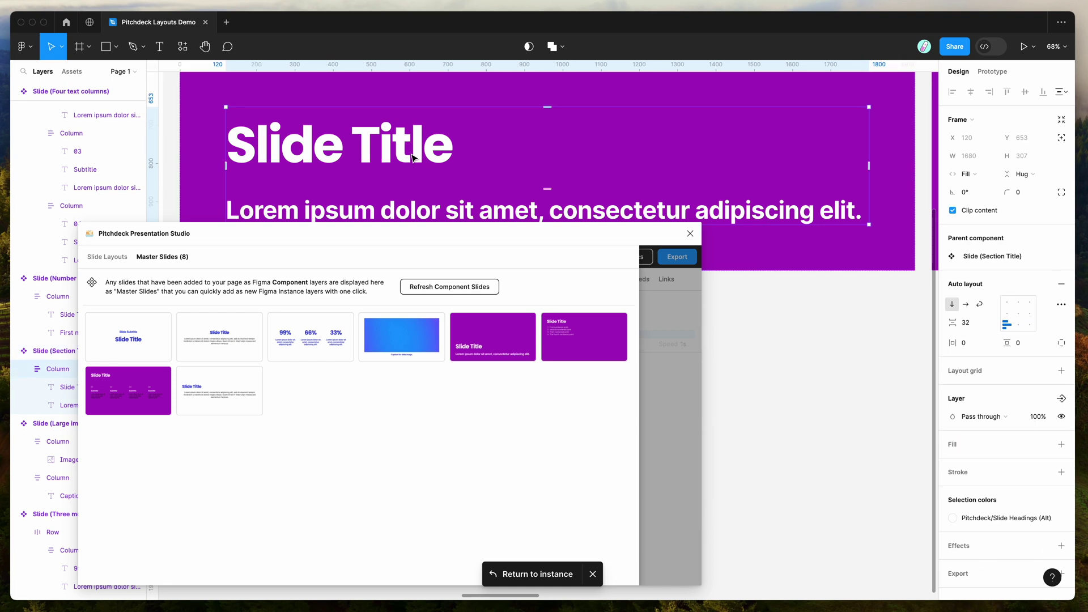
pyautogui.scroll(-3, 459, 159)
pyautogui.scroll(-5, 459, 161)
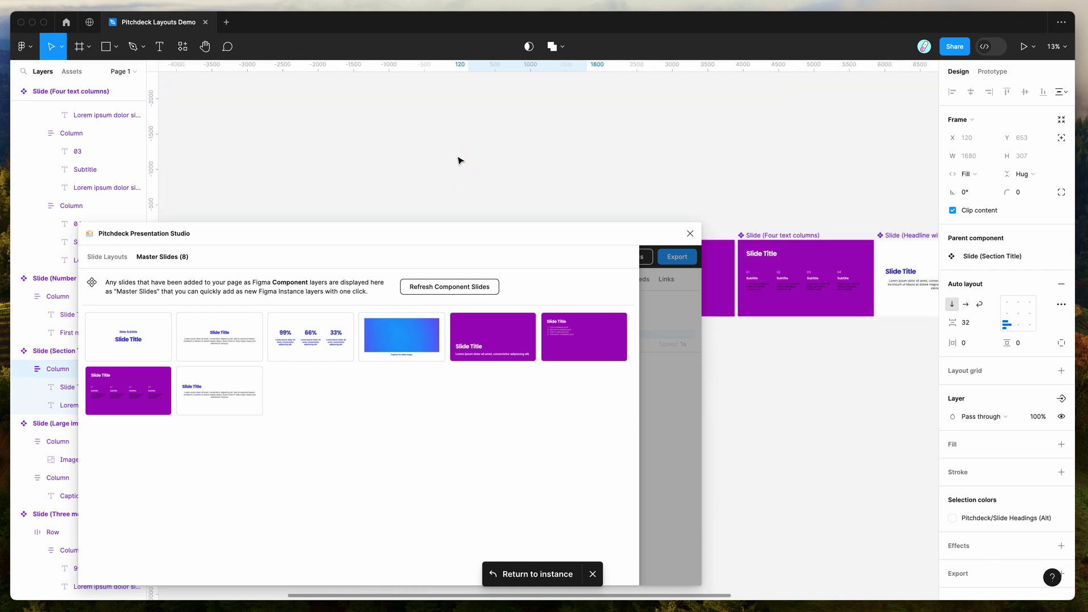
pyautogui.scroll(-3, 459, 161)
pyautogui.hscroll(5, 459, 160)
pyautogui.scroll(-3, 459, 161)
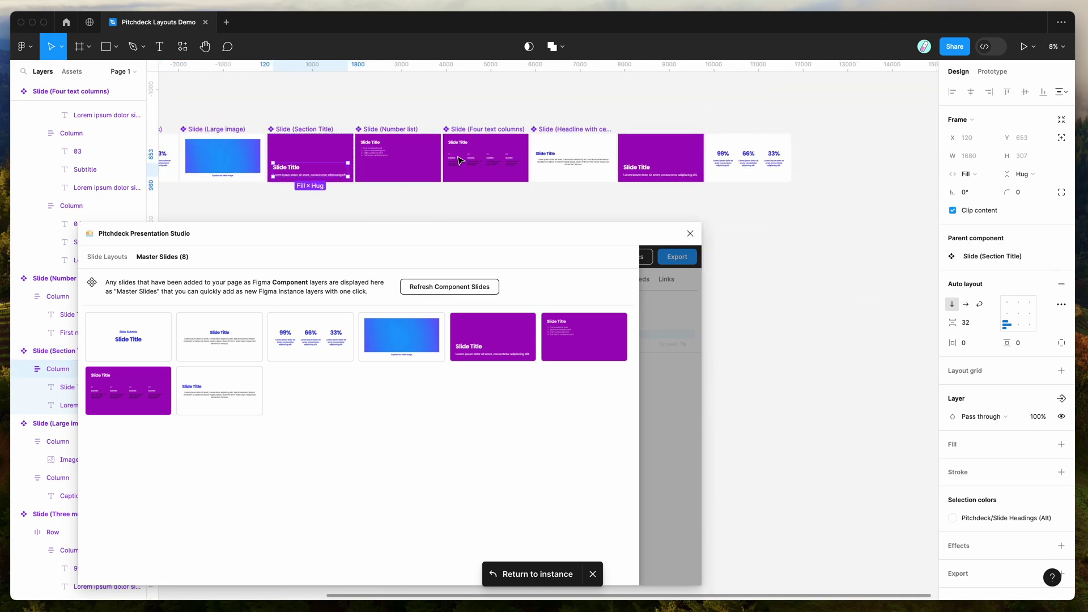
pyautogui.click(285, 139)
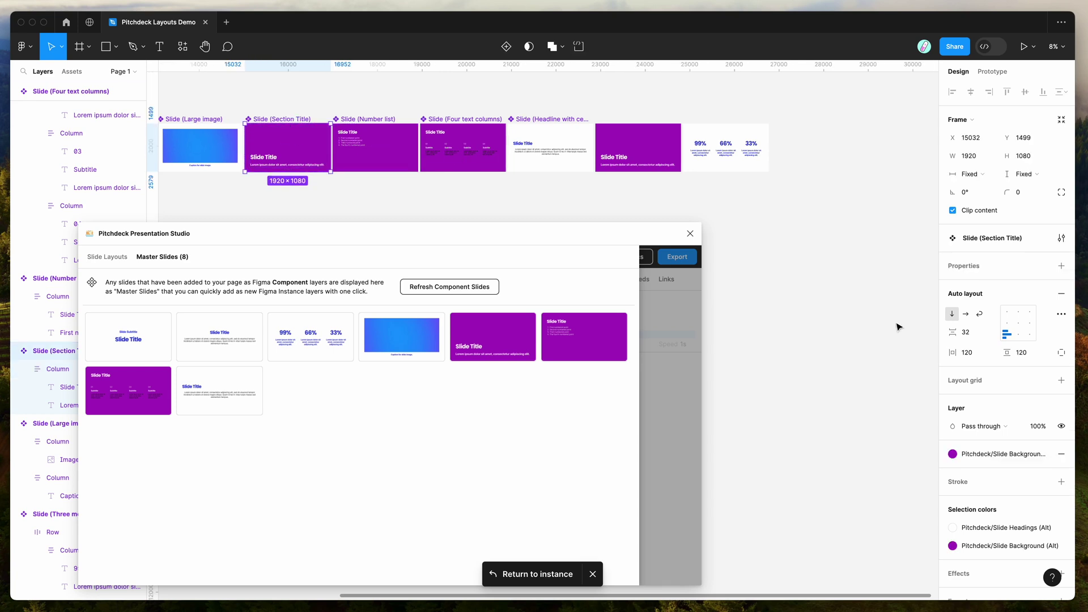
# Step: Raise the master's horizontal padding from 120 to 280 and confirm an instance updated
pyautogui.click(974, 354)
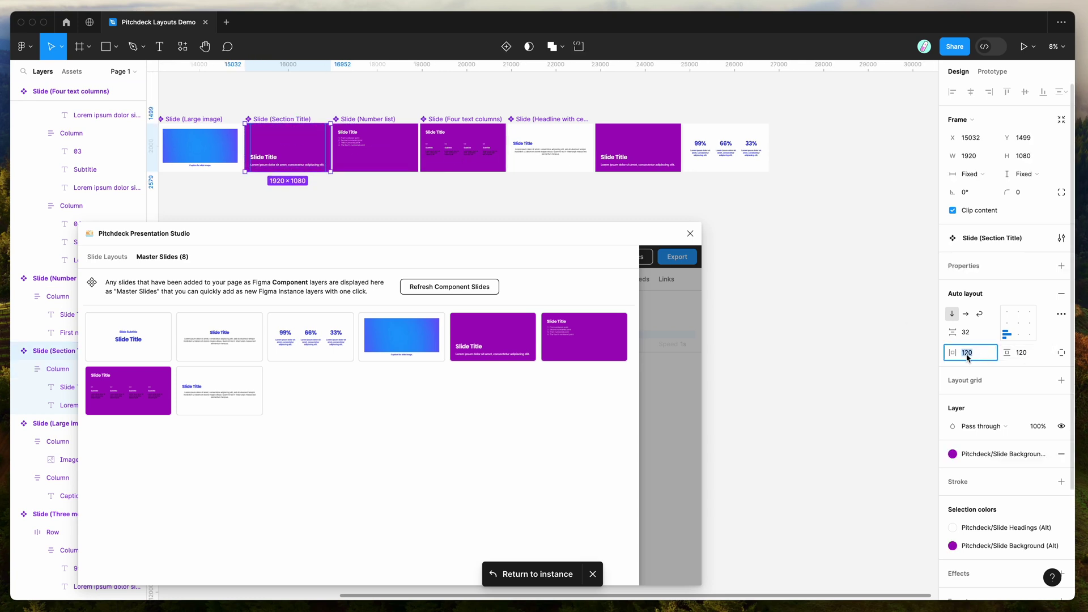
pyautogui.hotkey('shift', 'Up')
pyautogui.hotkey('shift', 'Up')
pyautogui.hotkey('shift', 'Up')
pyautogui.hotkey('shift', 'Up')
pyautogui.hotkey('shift', 'Up')
pyautogui.hotkey('shift', 'Up')
pyautogui.hotkey('shift', 'Up')
pyautogui.hotkey('shift', 'Up')
pyautogui.hotkey('shift', 'Up')
pyautogui.hotkey('shift', 'Up')
pyautogui.hotkey('shift', 'Up')
pyautogui.hotkey('shift', 'Up')
pyautogui.hotkey('shift', 'Up')
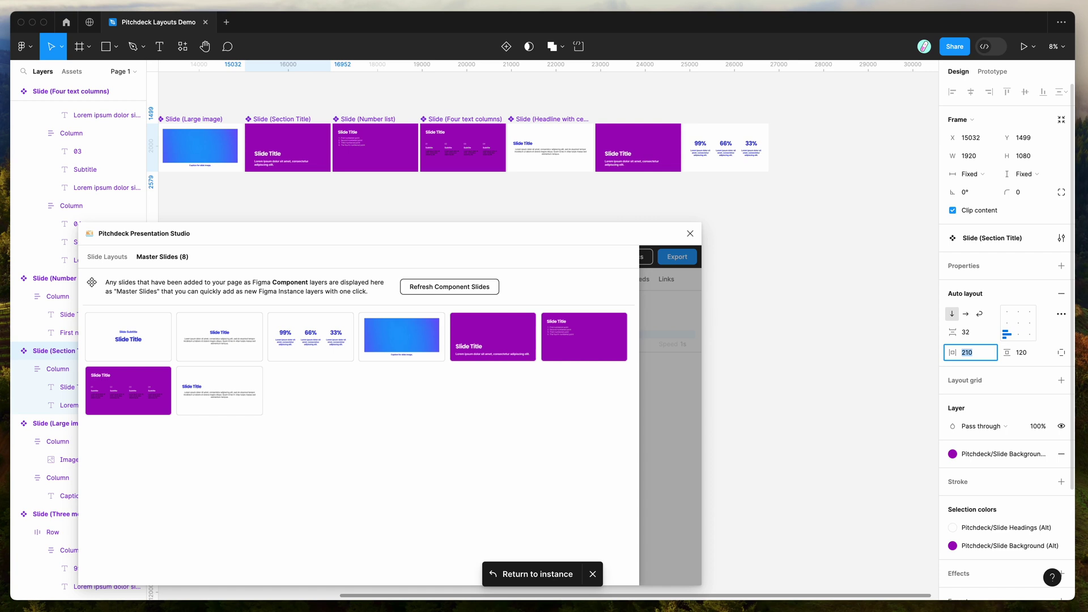
pyautogui.hotkey('shift', 'Up')
pyautogui.hotkey('shift', 'Up')
pyautogui.hotkey('shift', 'Up')
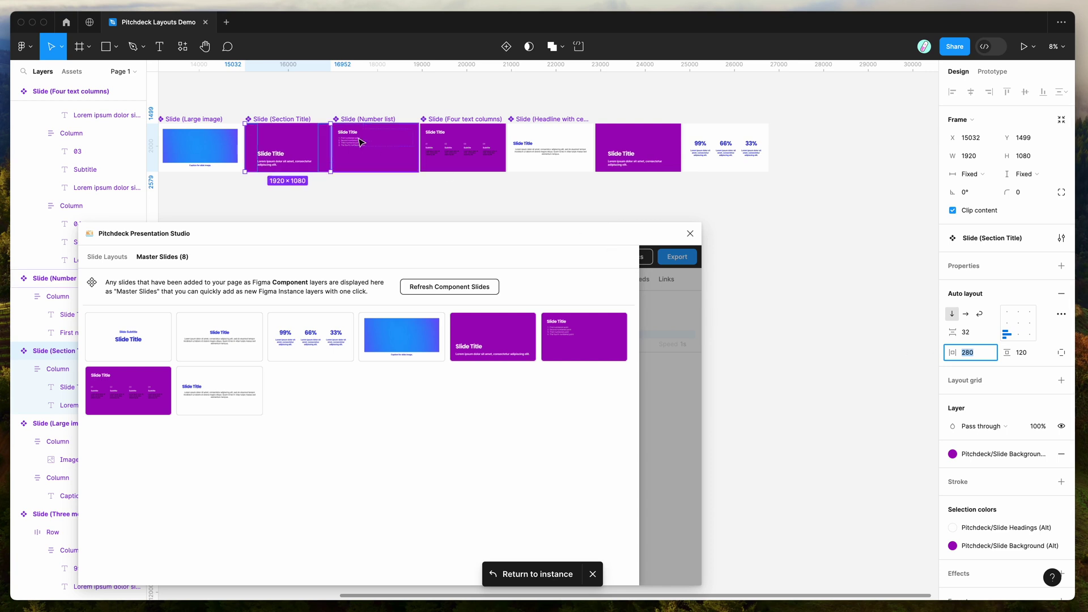
pyautogui.click(664, 145)
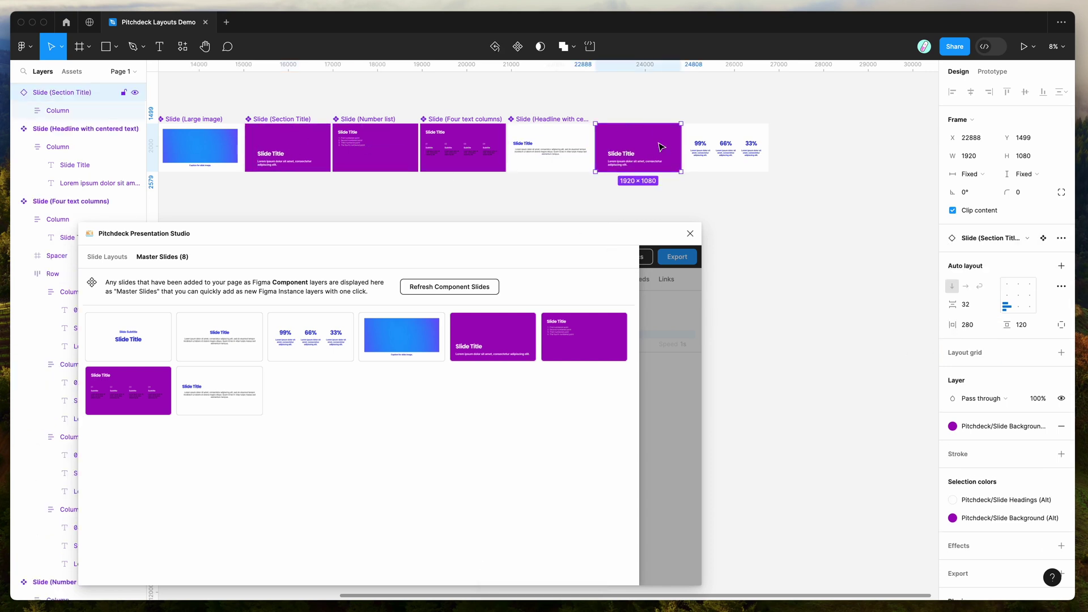
pyautogui.scroll(4, 662, 148)
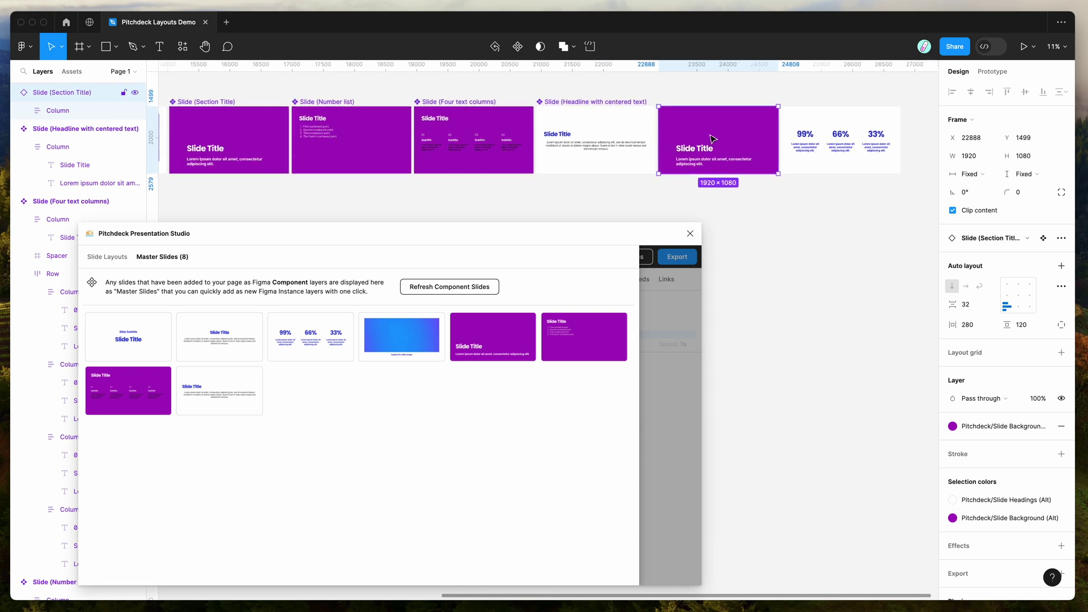
pyautogui.click(265, 135)
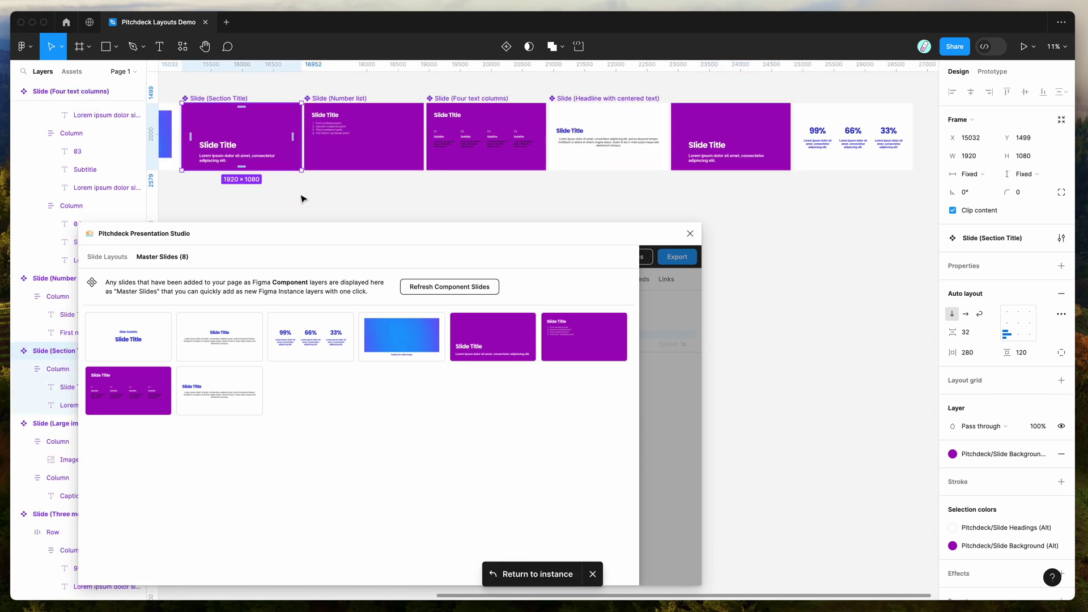
# Step: Add Title and Headline with centered text master-slide instances to the deck
pyautogui.moveTo(369, 233); pyautogui.dragTo(465, 221)
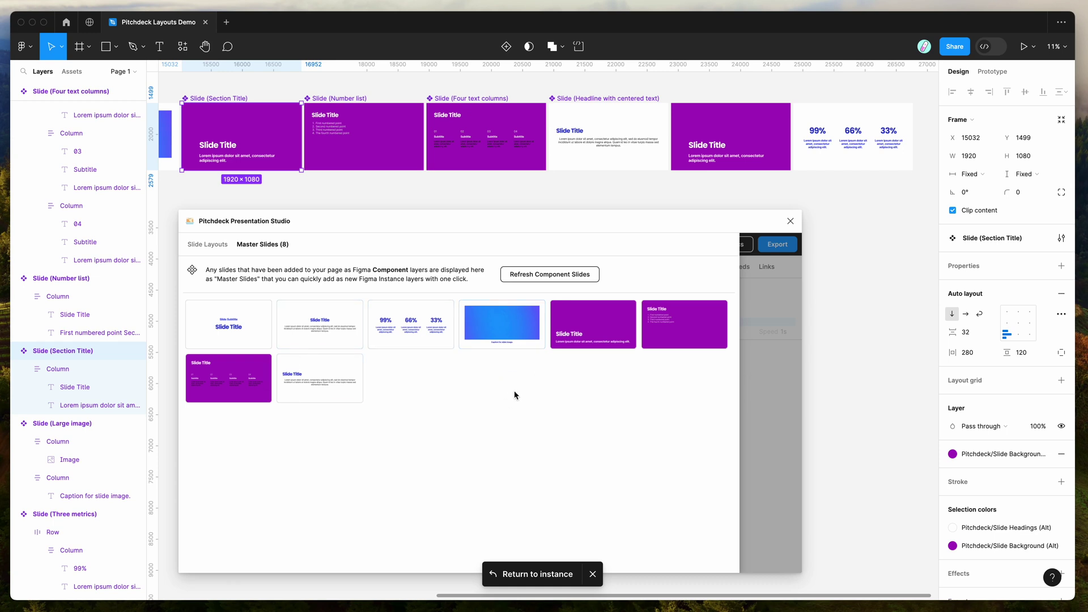
pyautogui.moveTo(520, 226); pyautogui.dragTo(520, 225)
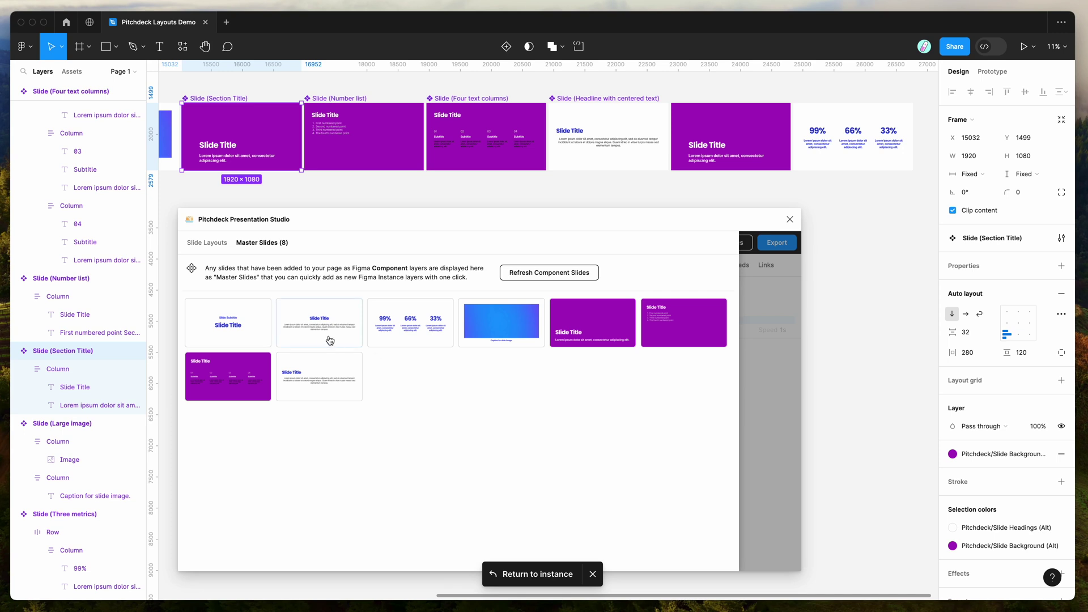
pyautogui.click(254, 332)
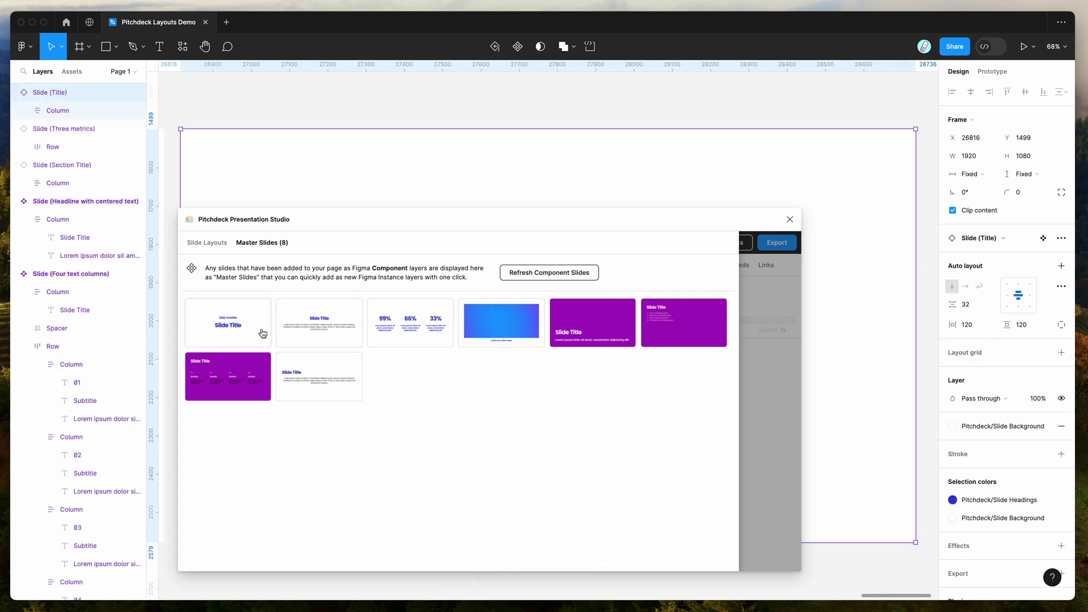
pyautogui.click(323, 375)
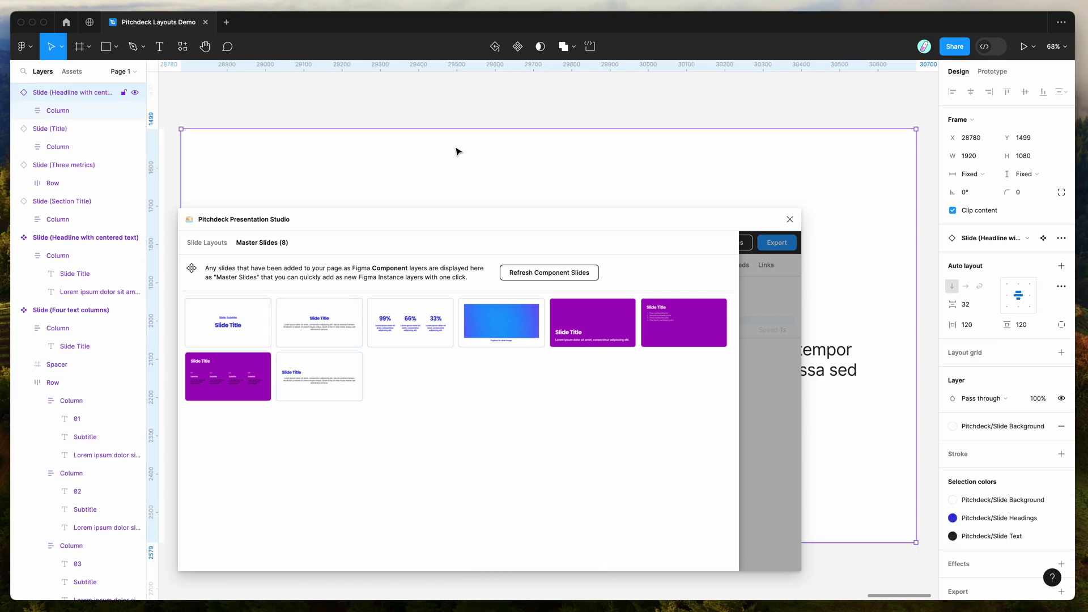
pyautogui.scroll(-5, 458, 148)
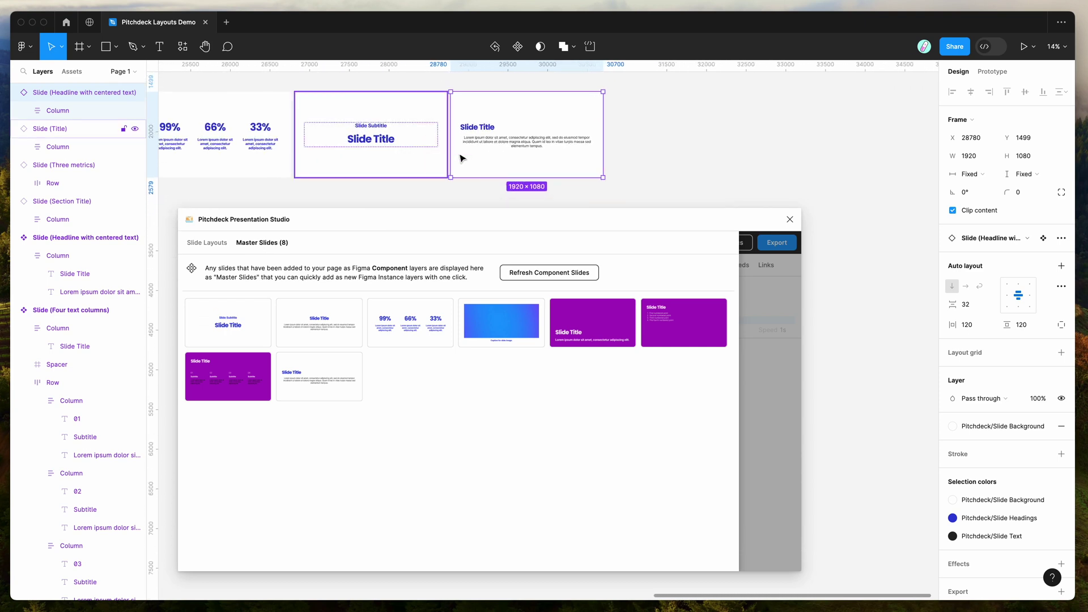
# Step: Center-align the Slide Title text in the new headline slide
pyautogui.doubleClick(479, 132)
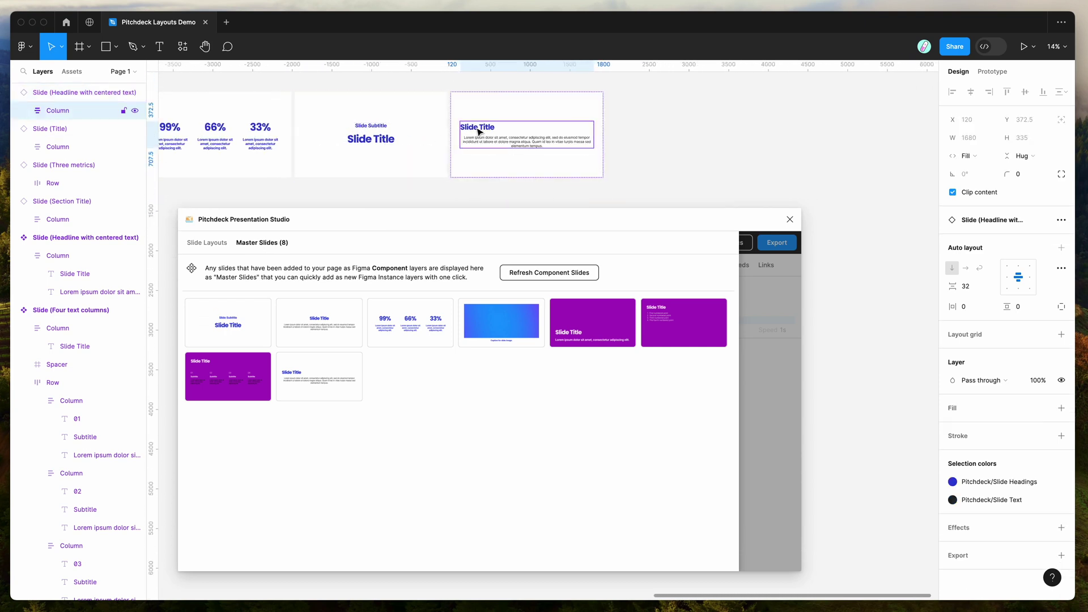
pyautogui.doubleClick(493, 132)
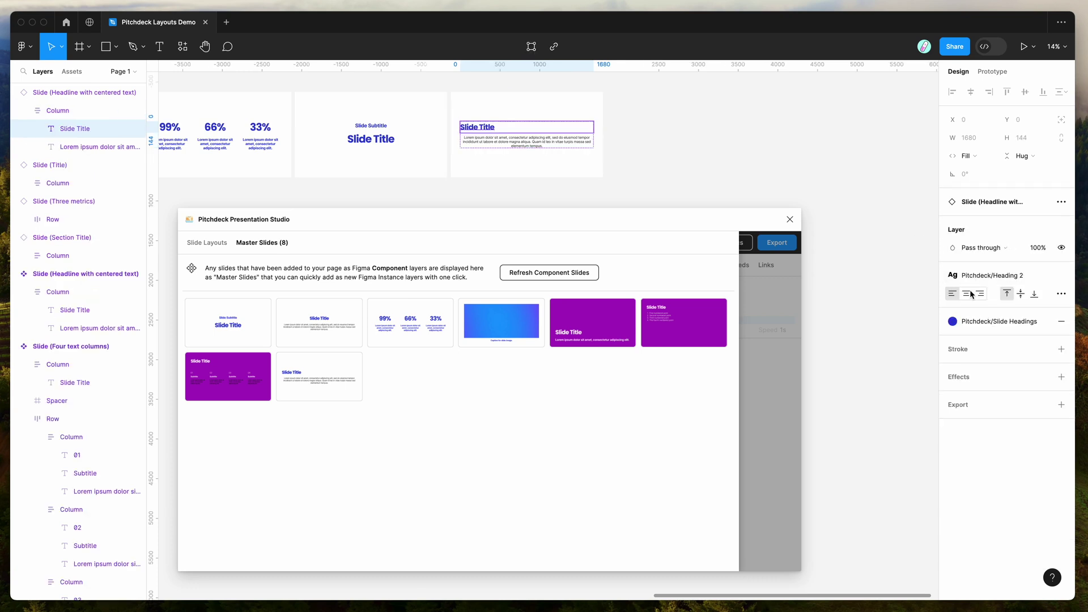
pyautogui.moveTo(679, 227); pyautogui.dragTo(620, 222)
pyautogui.click(757, 378)
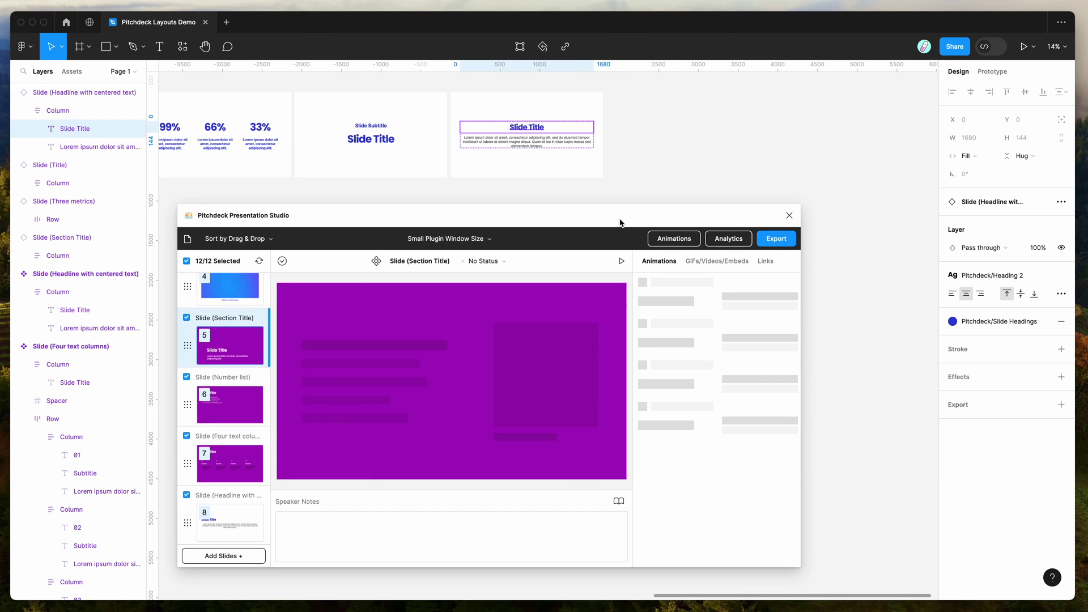
# Step: In Export, try Web URL and PDF Deck, then choose PowerPoint (.pptx file)
pyautogui.scroll(5, 239, 350)
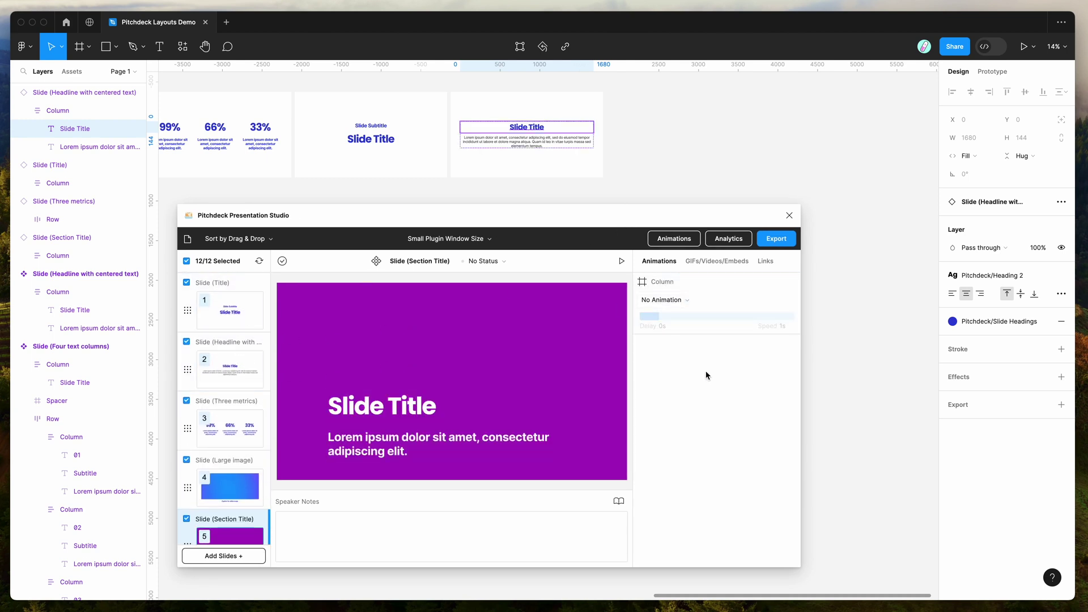
pyautogui.click(775, 239)
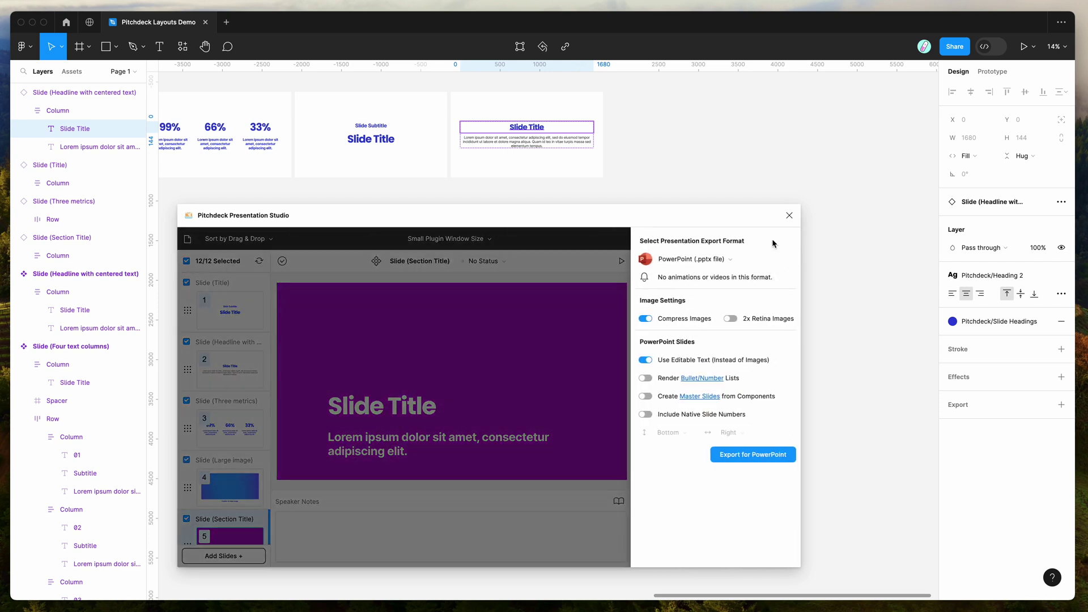
pyautogui.click(734, 259)
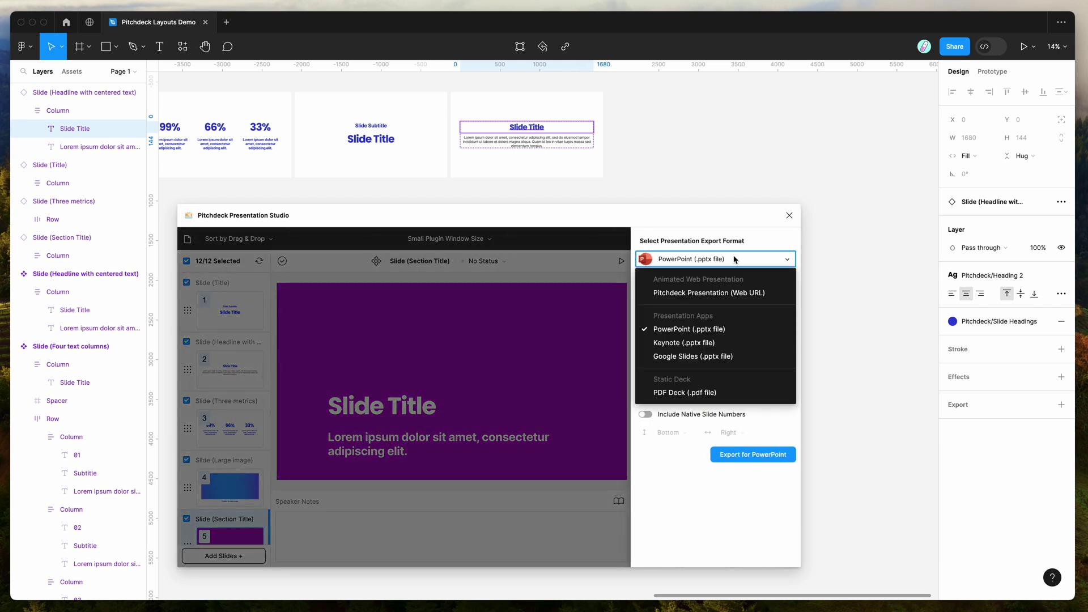
pyautogui.click(708, 294)
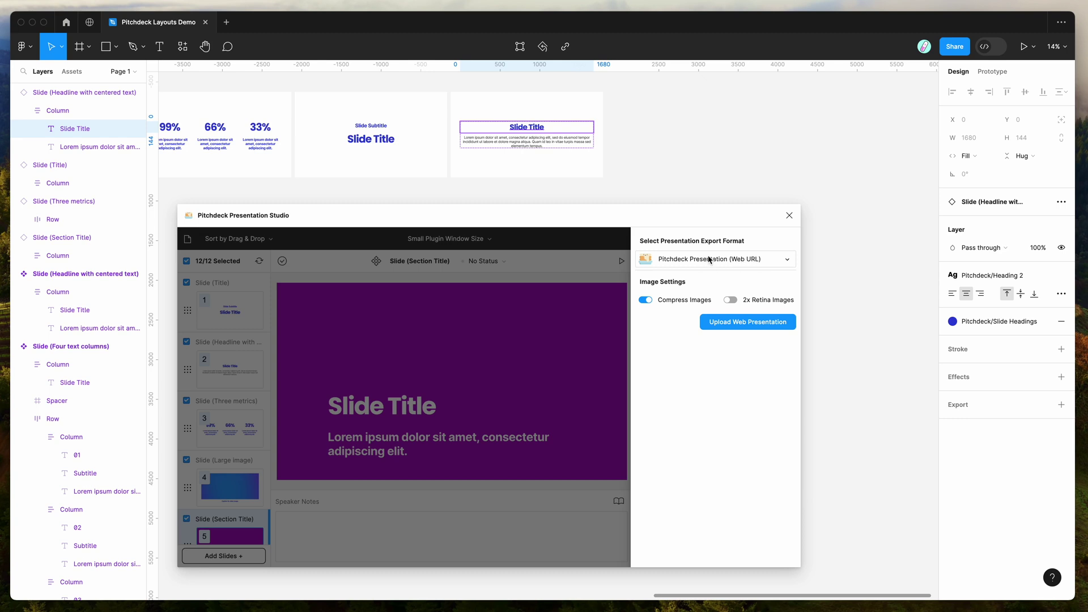
pyautogui.moveTo(678, 221); pyautogui.dragTo(685, 215)
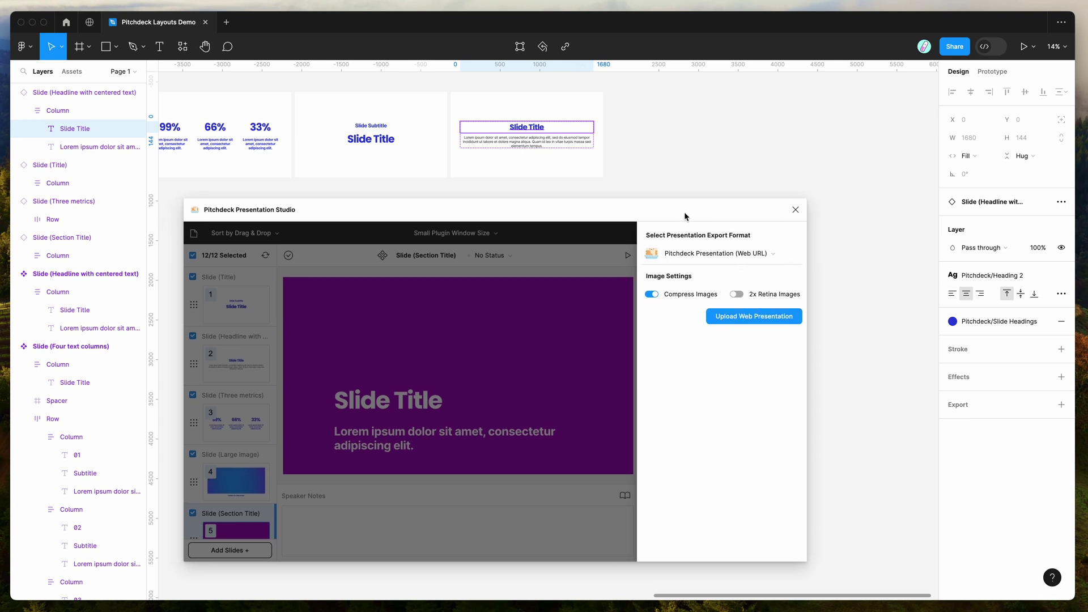
pyautogui.click(696, 255)
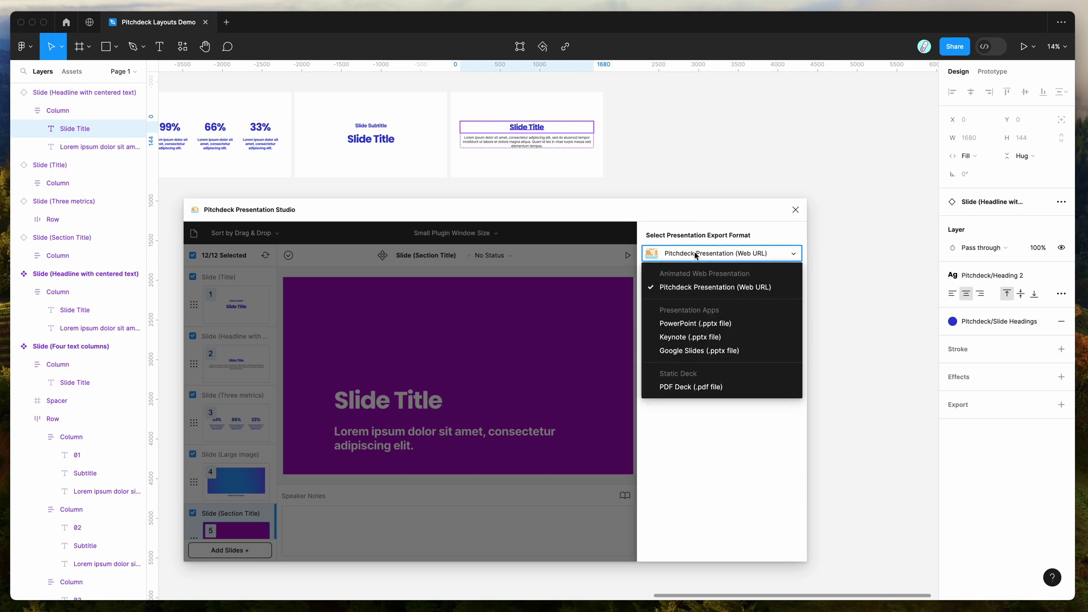
pyautogui.click(705, 387)
pyautogui.click(687, 249)
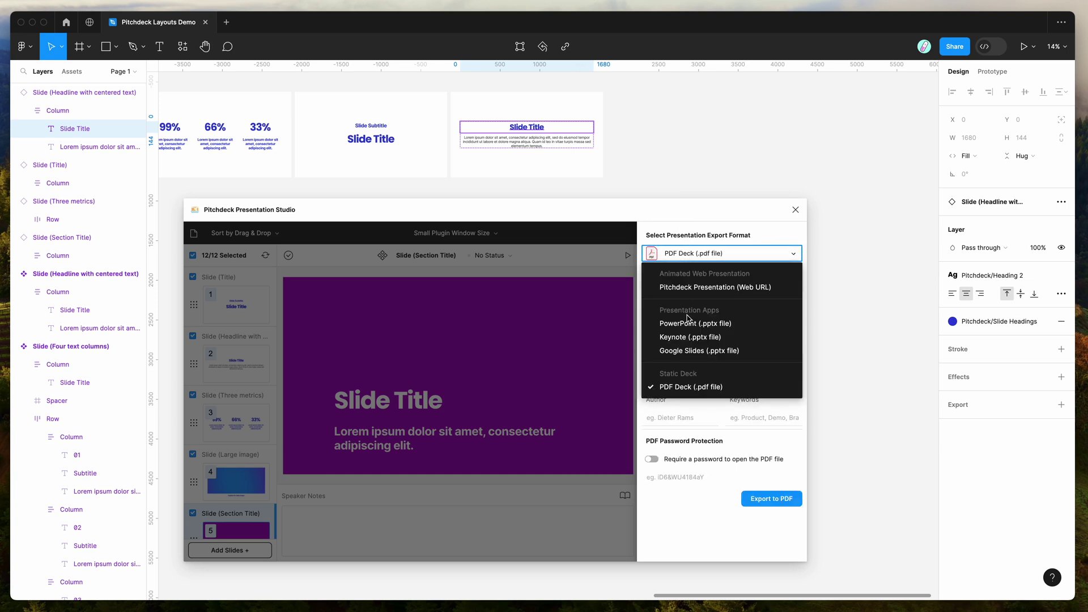
pyautogui.click(690, 324)
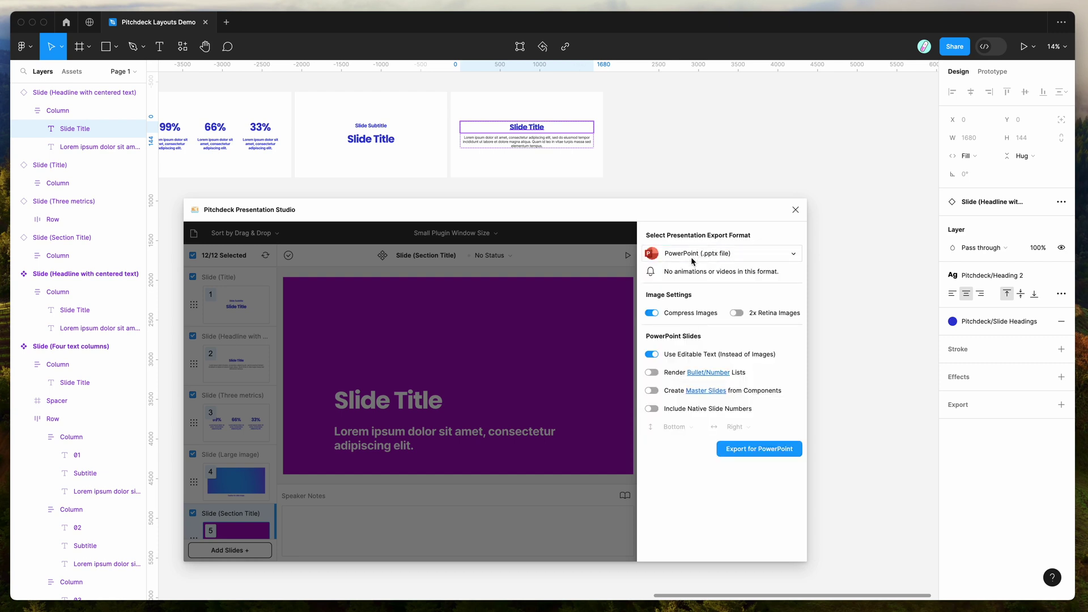
# Step: Export the deck as an editable .pptx file and save it to the Desktop
pyautogui.click(748, 449)
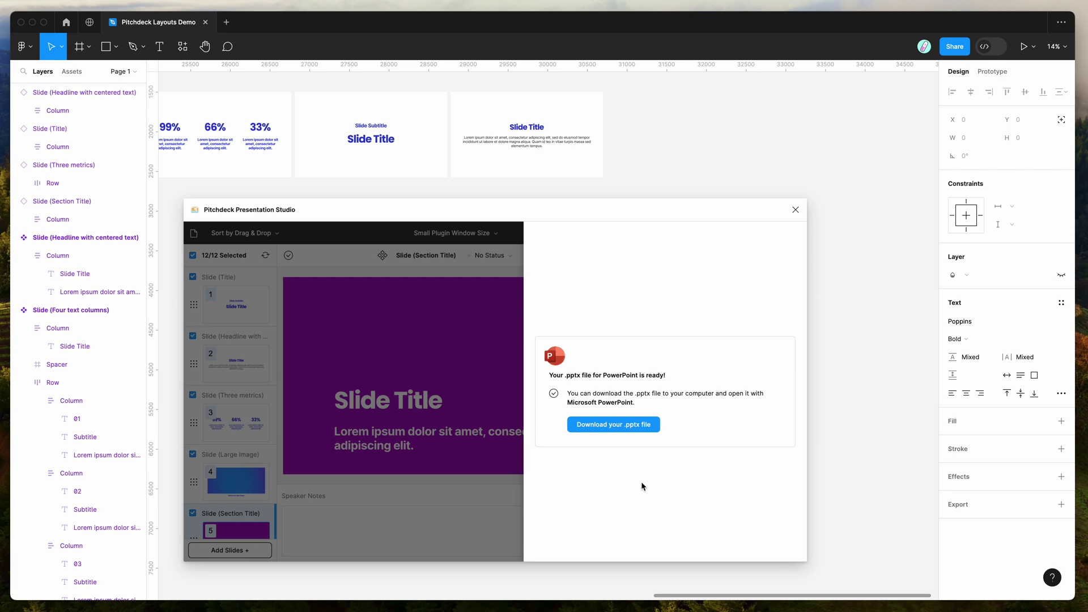
pyautogui.click(600, 429)
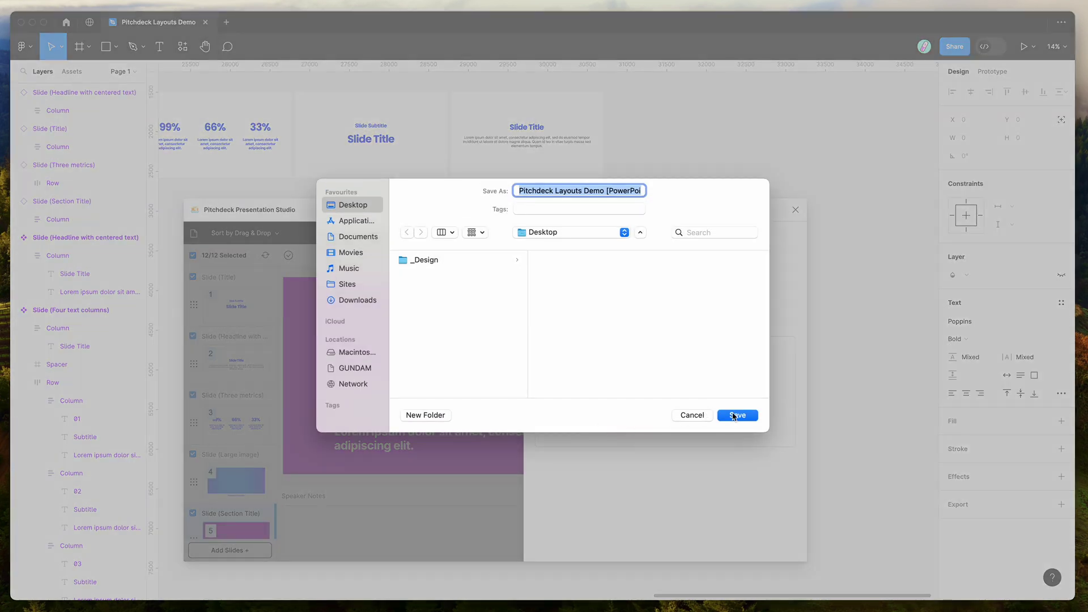
pyautogui.click(734, 415)
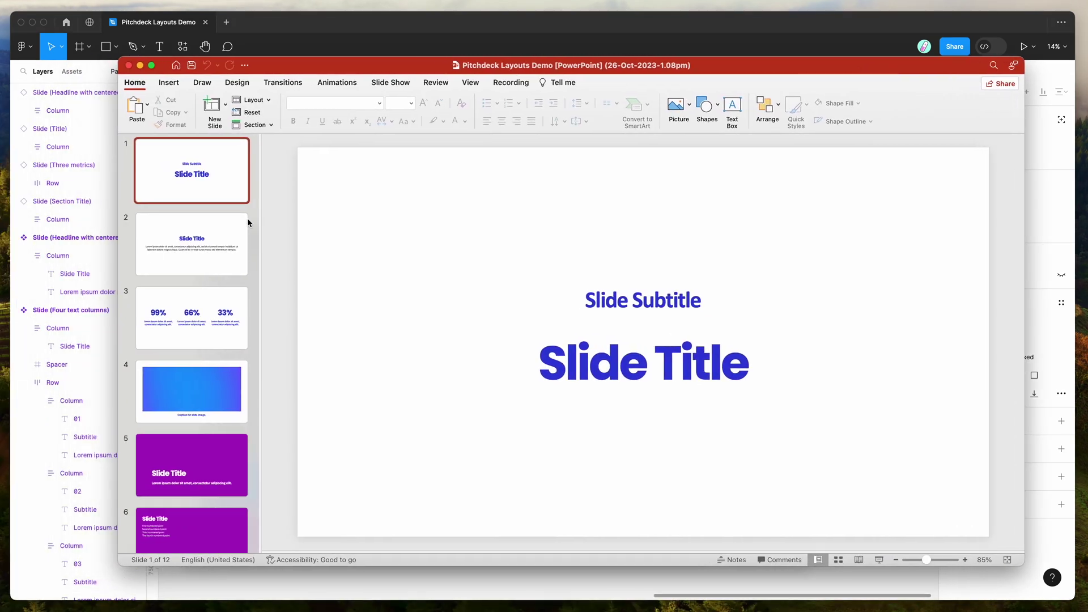
# Step: Page through exported slides 2 to 6 in PowerPoint
pyautogui.click(211, 242)
pyautogui.click(211, 331)
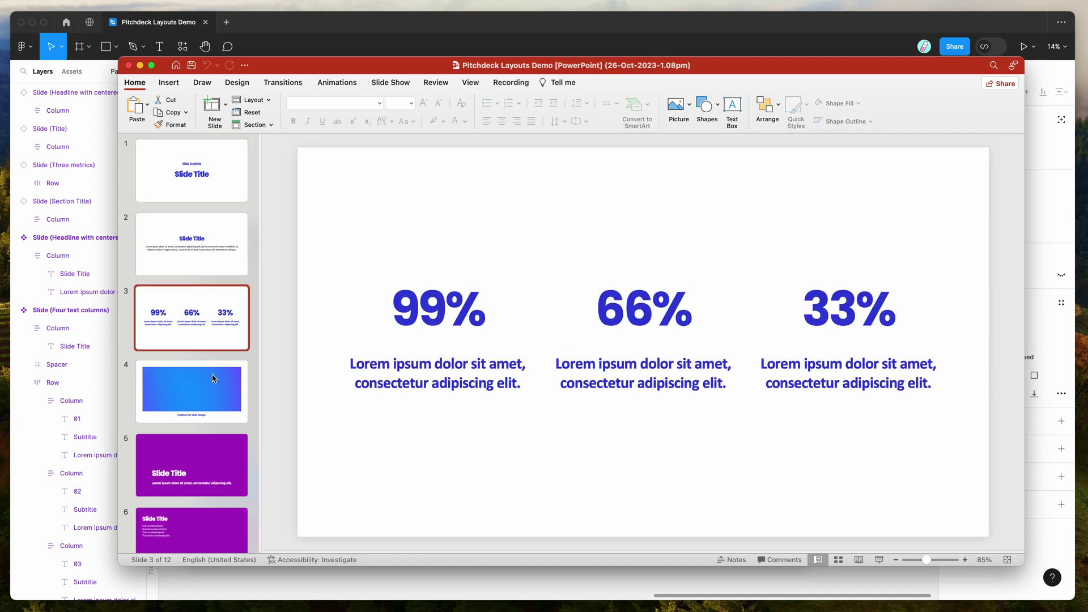
pyautogui.click(214, 390)
pyautogui.scroll(-2, 214, 392)
pyautogui.click(218, 407)
pyautogui.scroll(-1, 215, 413)
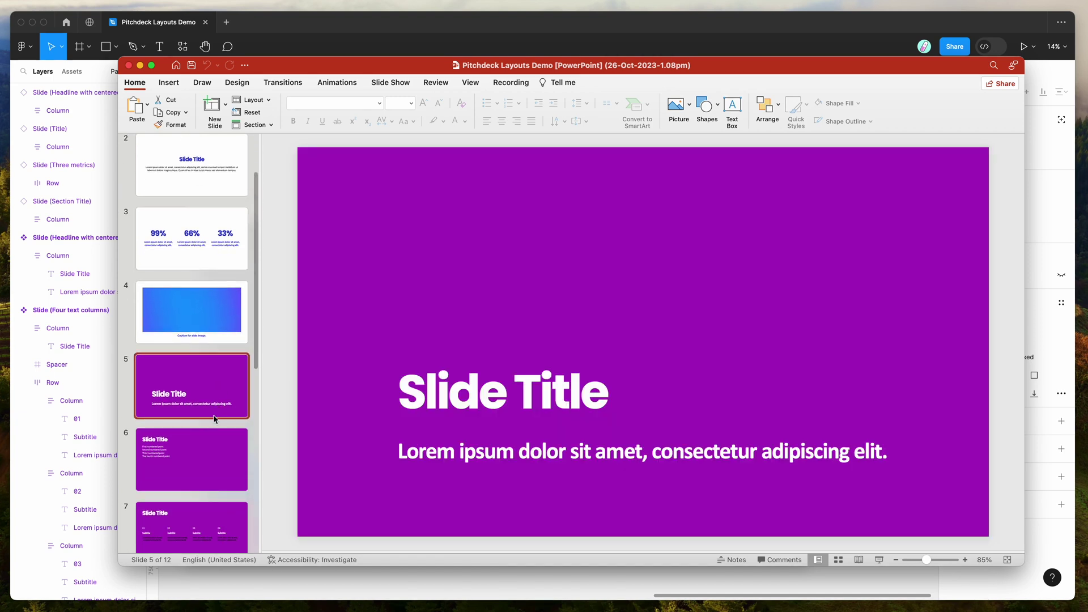
pyautogui.click(212, 458)
pyautogui.scroll(-2, 211, 457)
# Step: Test that a title is editable, then move a slide 7 text box and undo
pyautogui.doubleClick(408, 229)
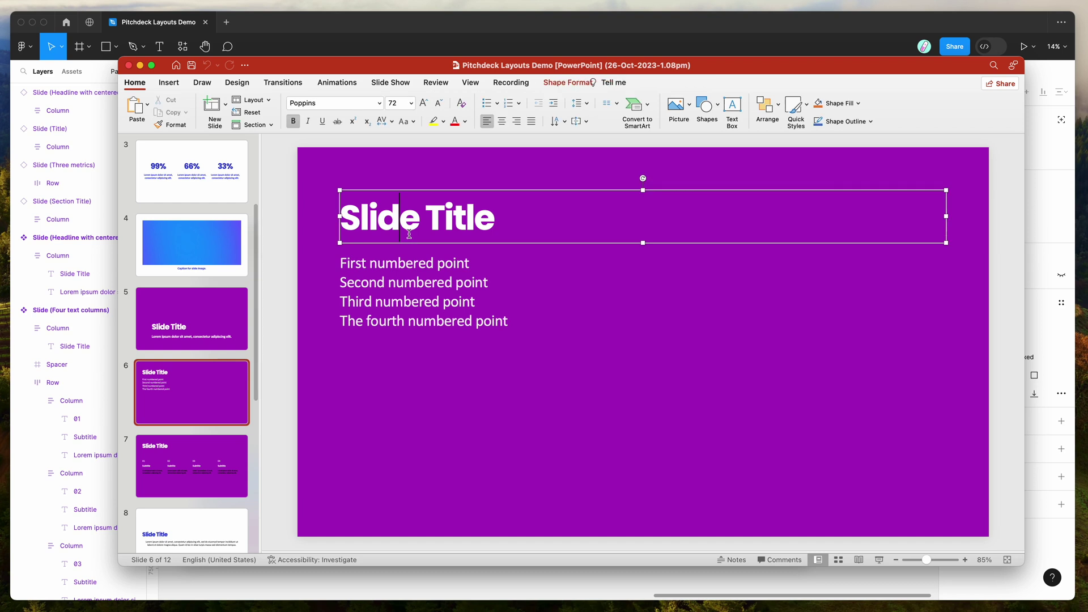
pyautogui.click(324, 286)
pyautogui.click(233, 456)
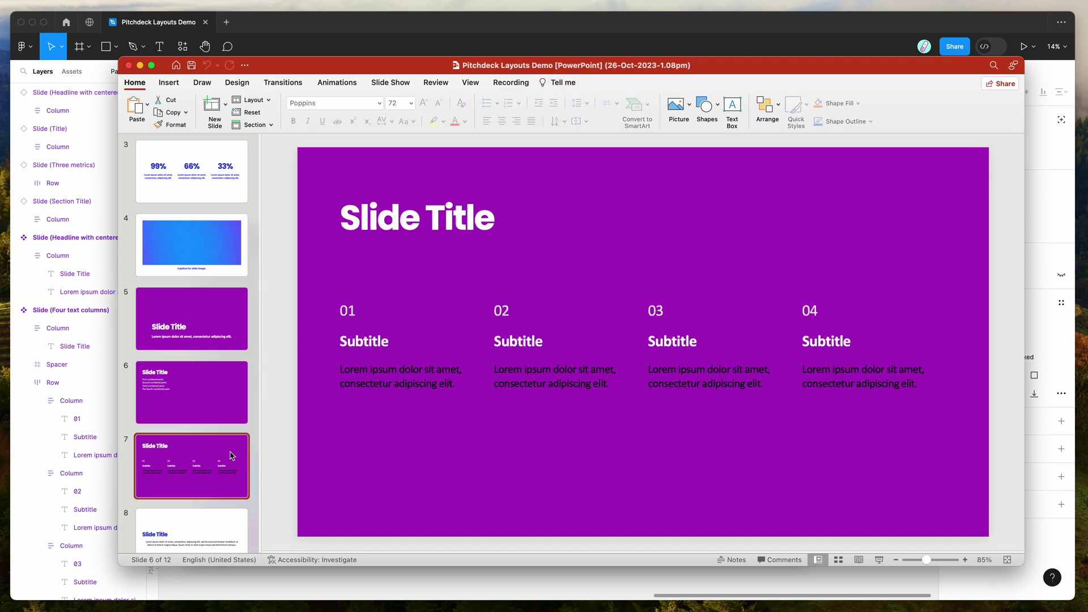
pyautogui.click(414, 363)
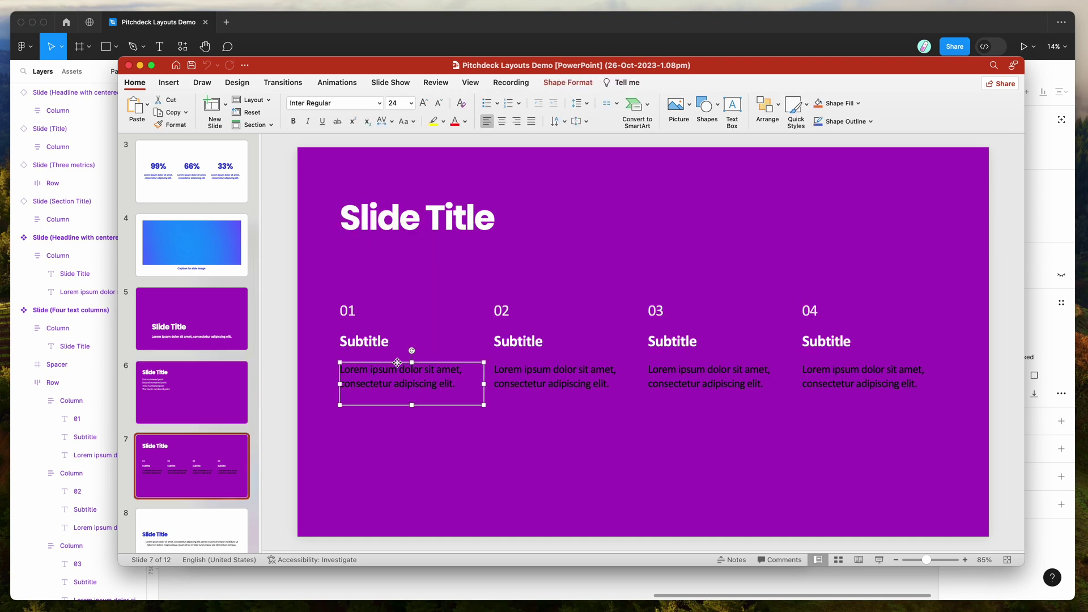
pyautogui.moveTo(413, 352); pyautogui.dragTo(425, 342)
pyautogui.press('super+z')
# Step: Page through slides 8 to 12, ending on the last slide
pyautogui.scroll(-3, 192, 397)
pyautogui.click(199, 425)
pyautogui.click(210, 495)
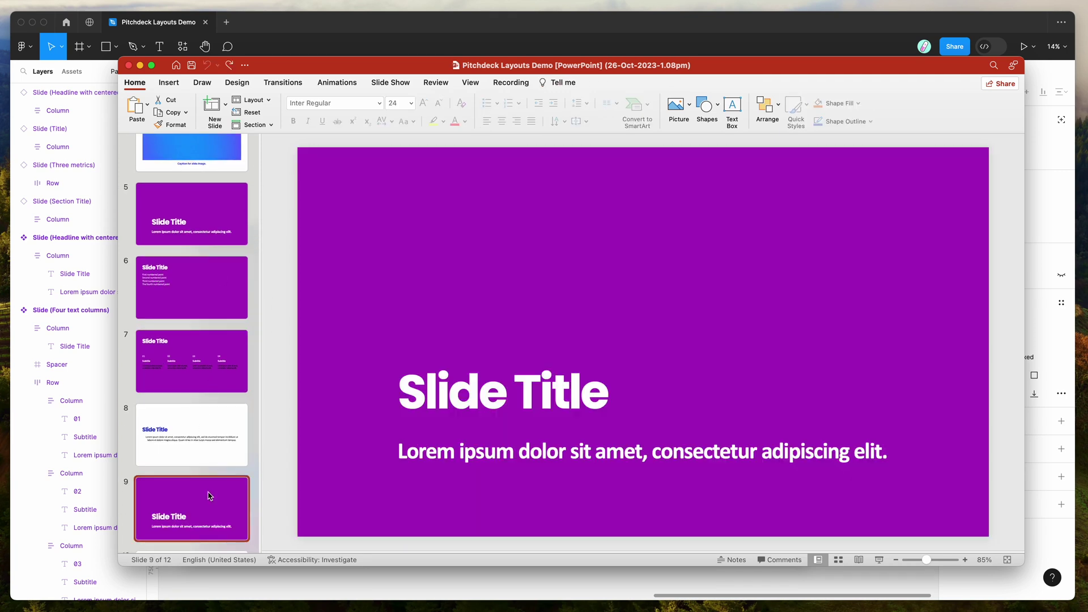
pyautogui.scroll(-5, 246, 395)
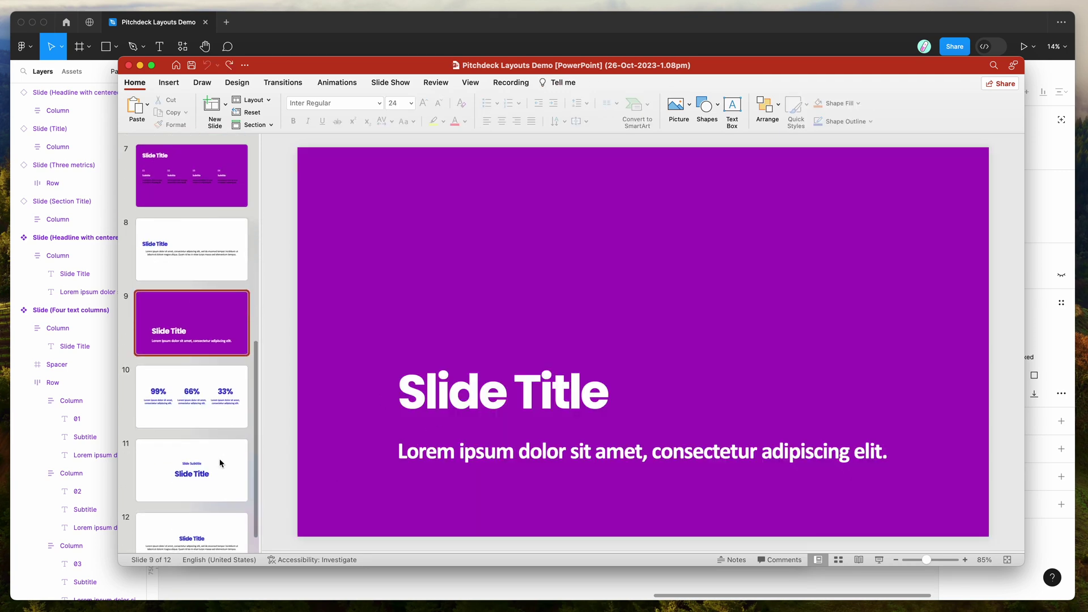
pyautogui.click(221, 464)
pyautogui.scroll(-2, 220, 464)
pyautogui.click(219, 513)
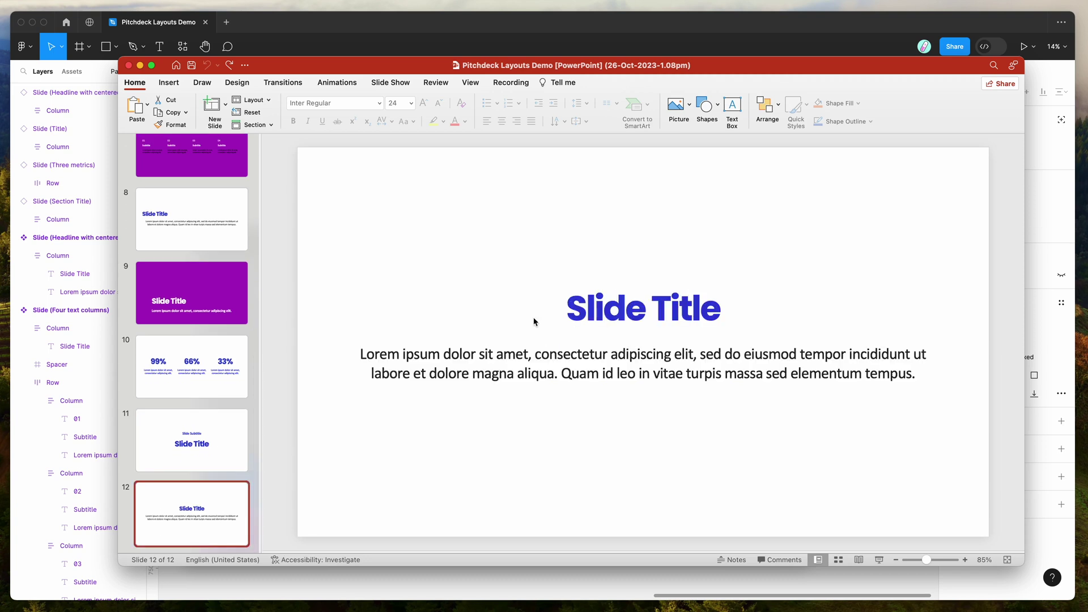
pyautogui.moveTo(696, 72)
pyautogui.mouseDown()
pyautogui.moveTo(720, 87)
pyautogui.moveTo(706, 84)
pyautogui.mouseUp()
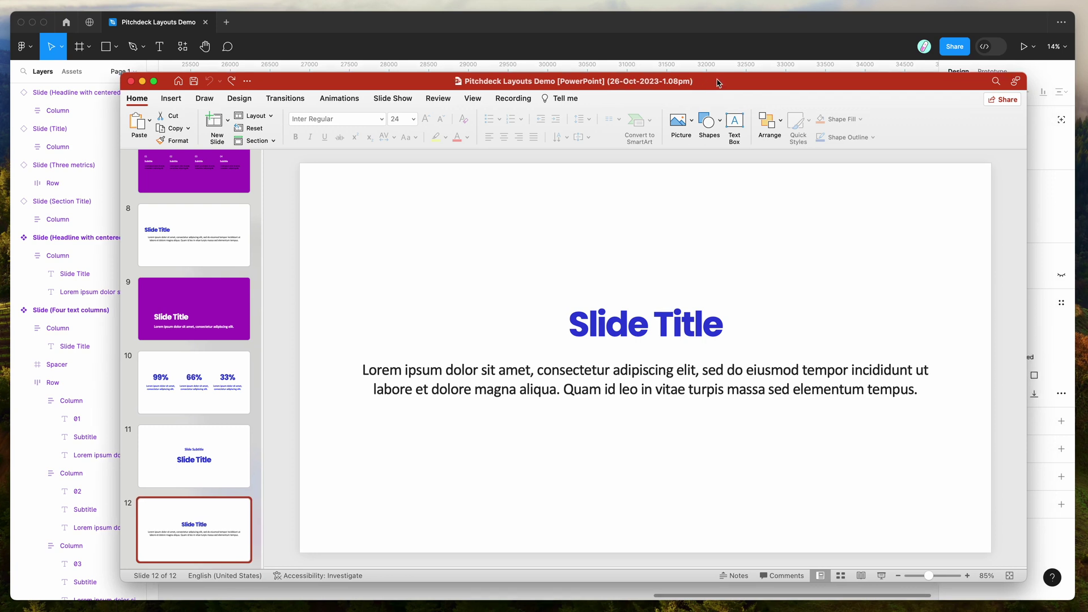
# Step: Back in Figma, select the Large image slide's image and open its fill settings
pyautogui.click(683, 23)
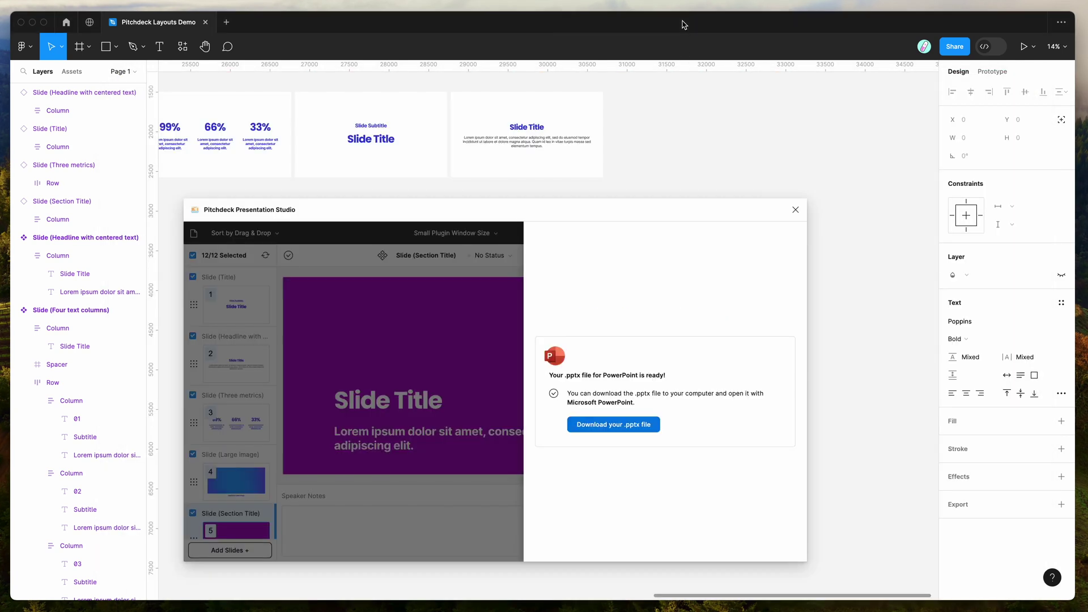
pyautogui.hscroll(-15, 565, 145)
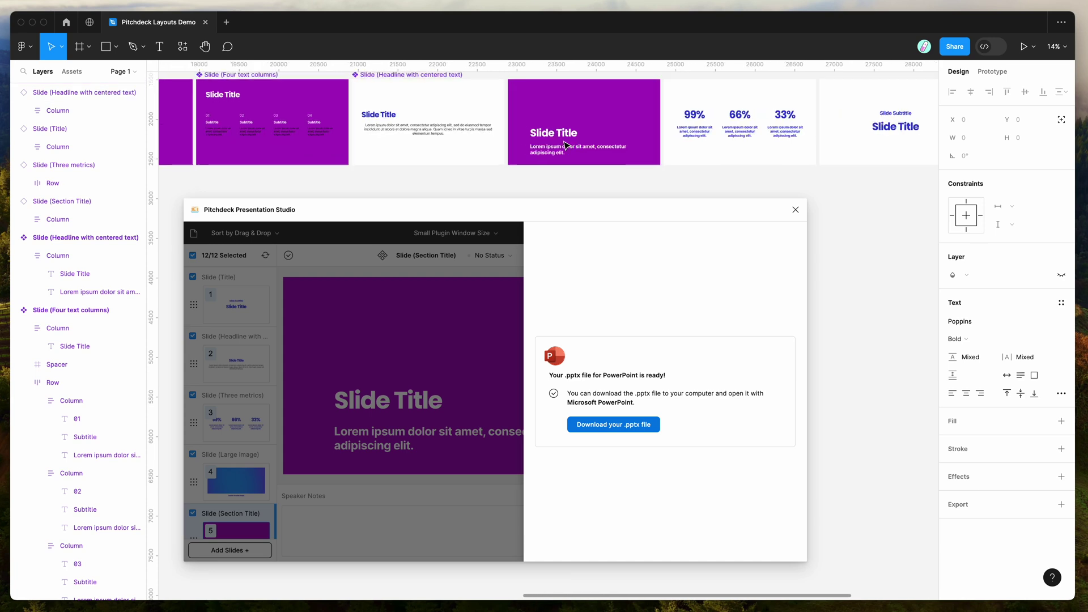
pyautogui.click(418, 146)
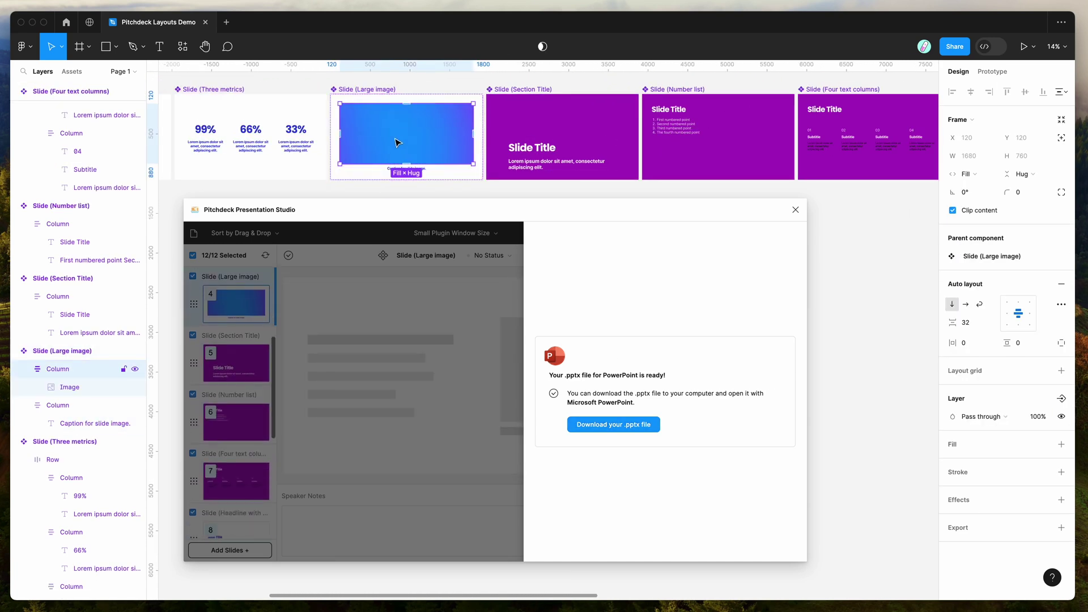
pyautogui.click(446, 144)
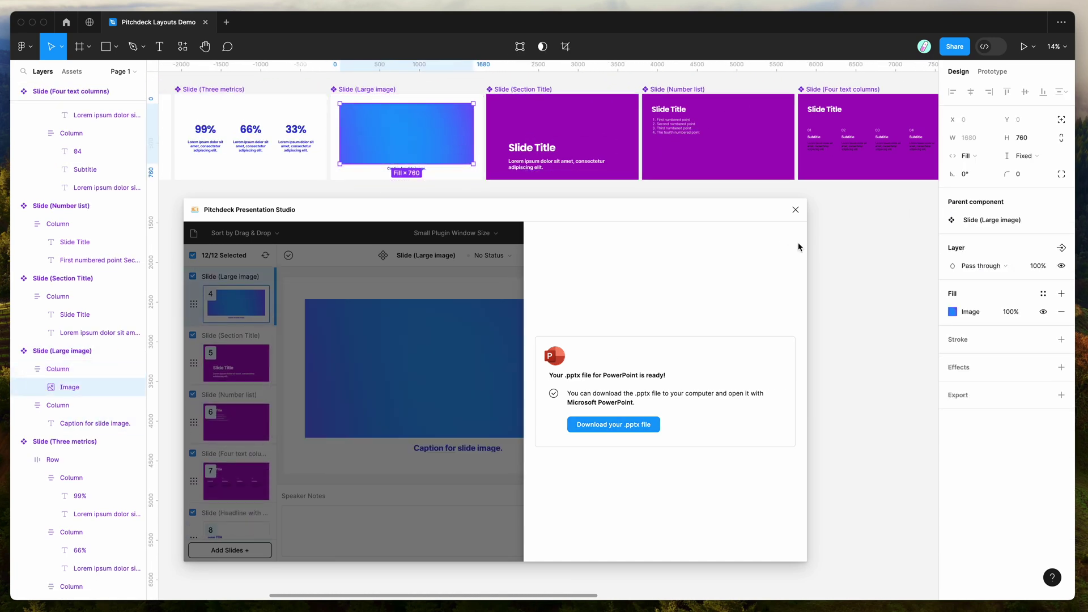
pyautogui.click(952, 313)
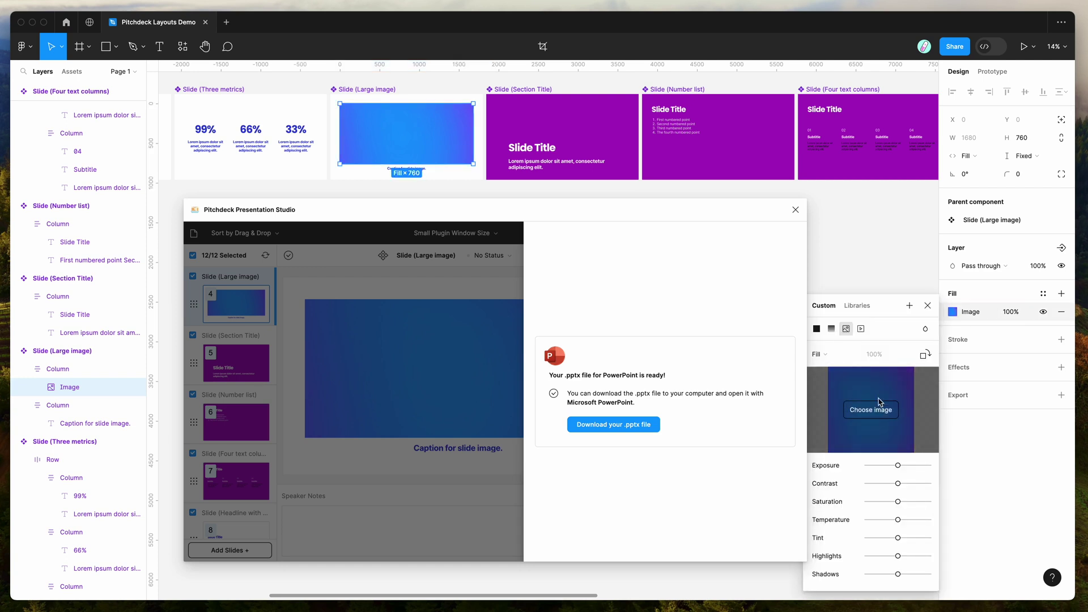
pyautogui.hscroll(-2, 374, 142)
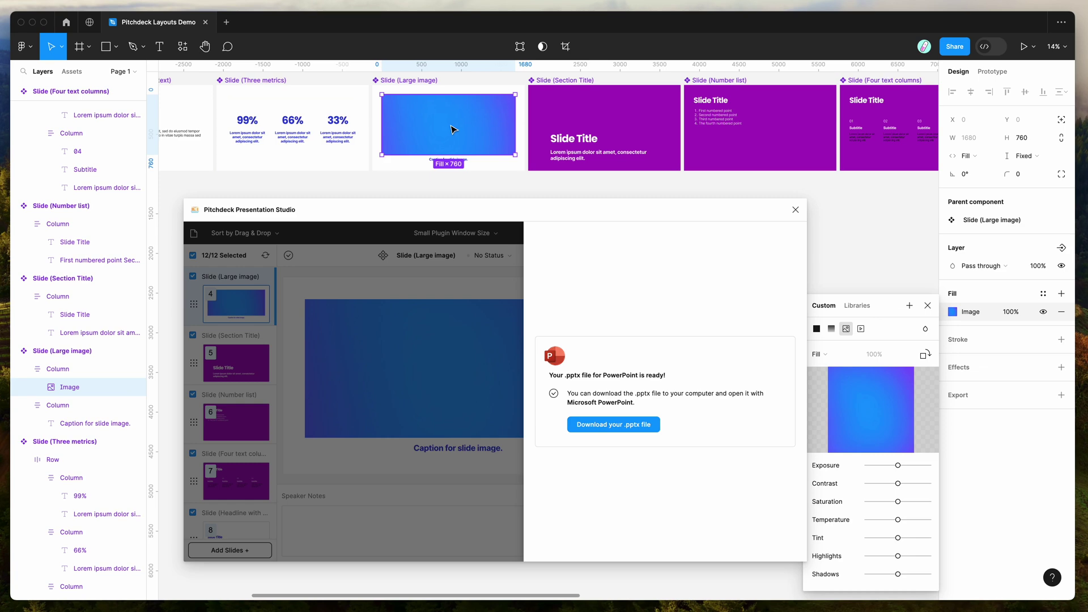
pyautogui.hscroll(-2, 454, 128)
# Step: Change the Section Title body text's ending to 'asda'
pyautogui.click(620, 154)
pyautogui.click(623, 158)
pyautogui.scroll(5, 622, 159)
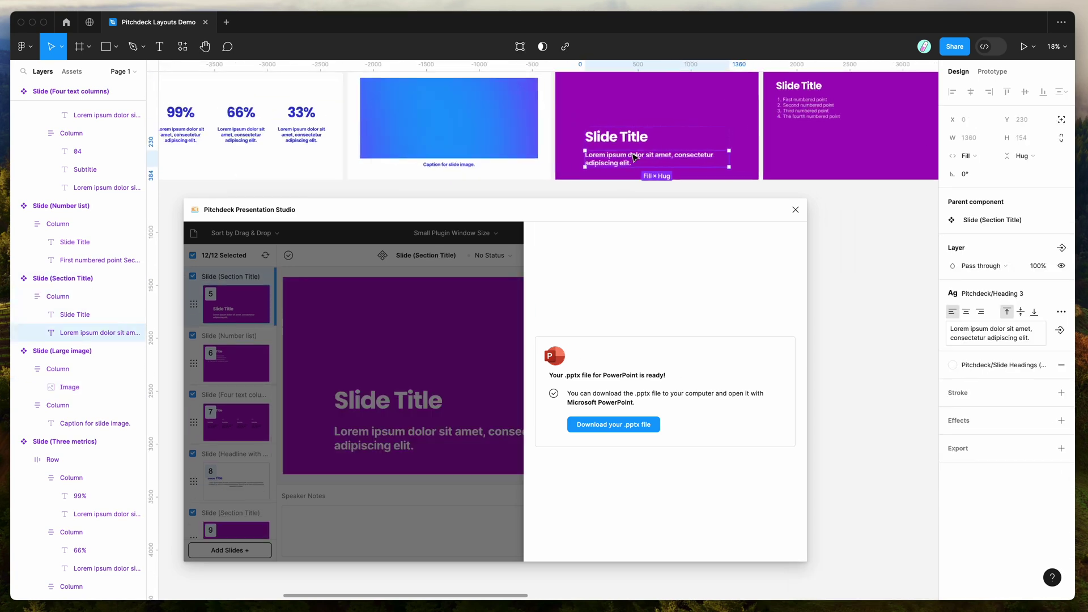
pyautogui.doubleClick(620, 158)
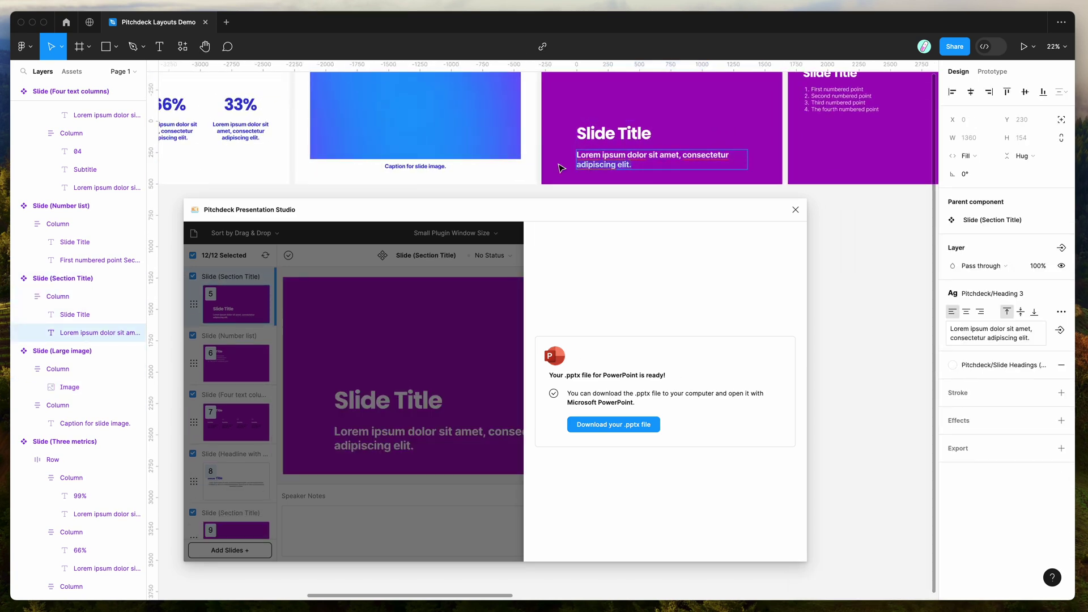
pyautogui.write('asda')
pyautogui.press('Escape')
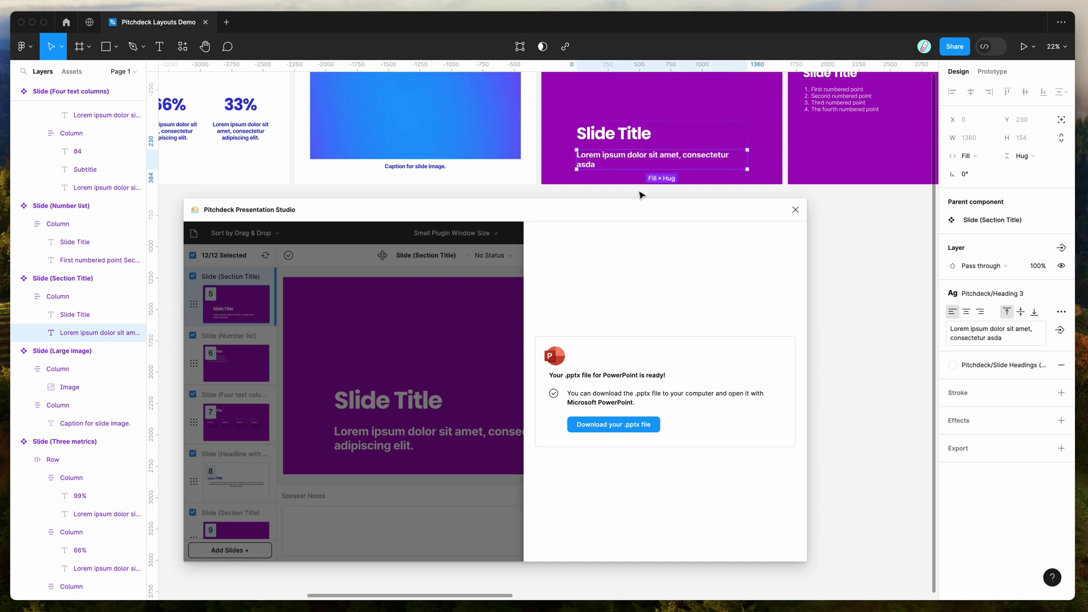
# Step: Dismiss the pptx-ready message in the Pitchdeck plugin
pyautogui.moveTo(641, 207); pyautogui.dragTo(655, 207)
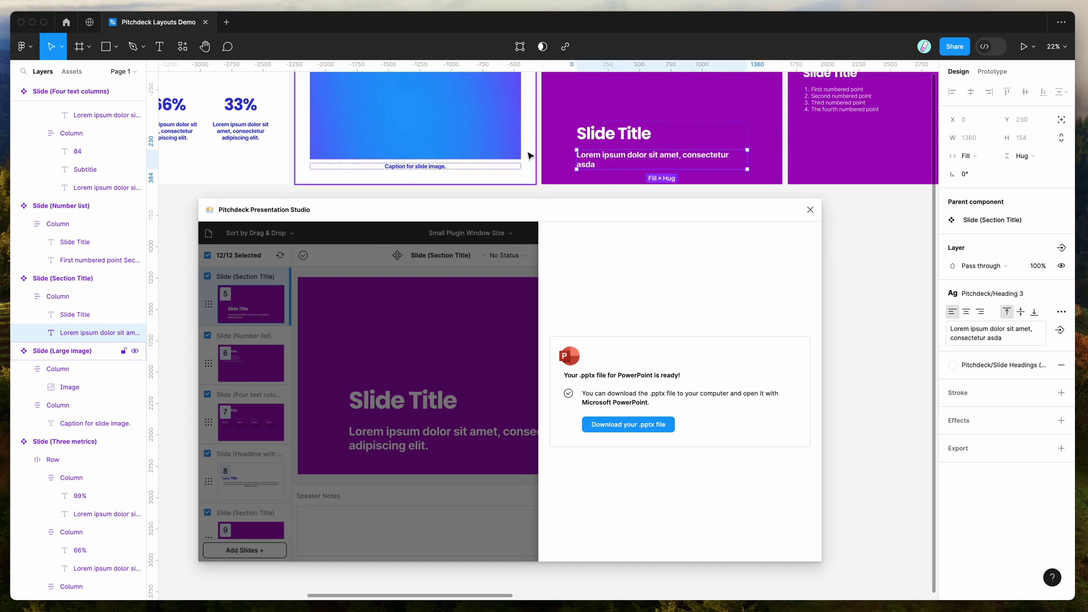
pyautogui.scroll(-5, 529, 151)
pyautogui.hscroll(5, 529, 155)
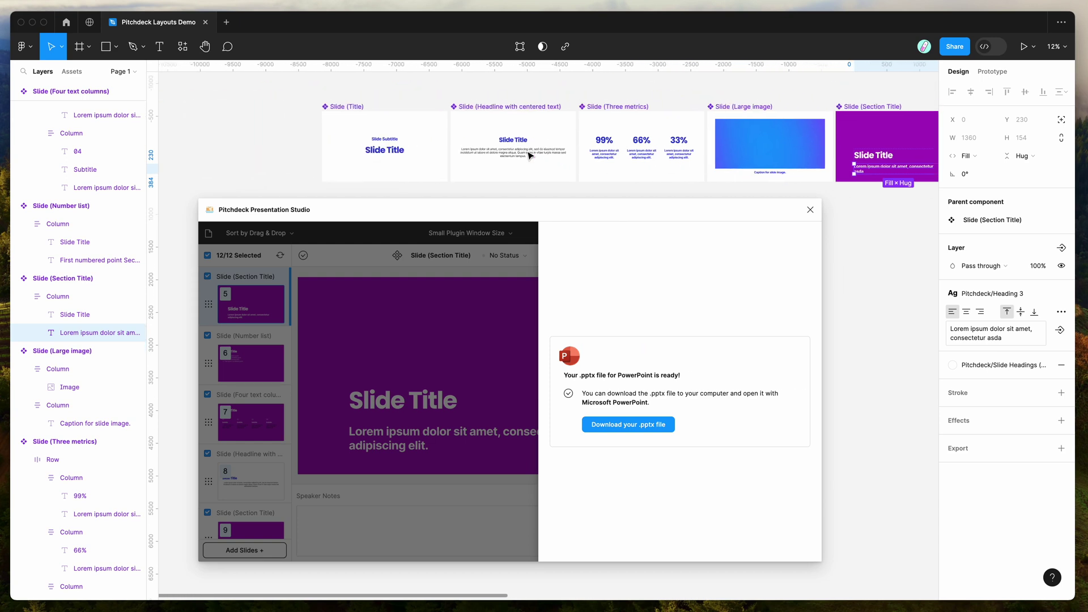
pyautogui.hscroll(3, 529, 155)
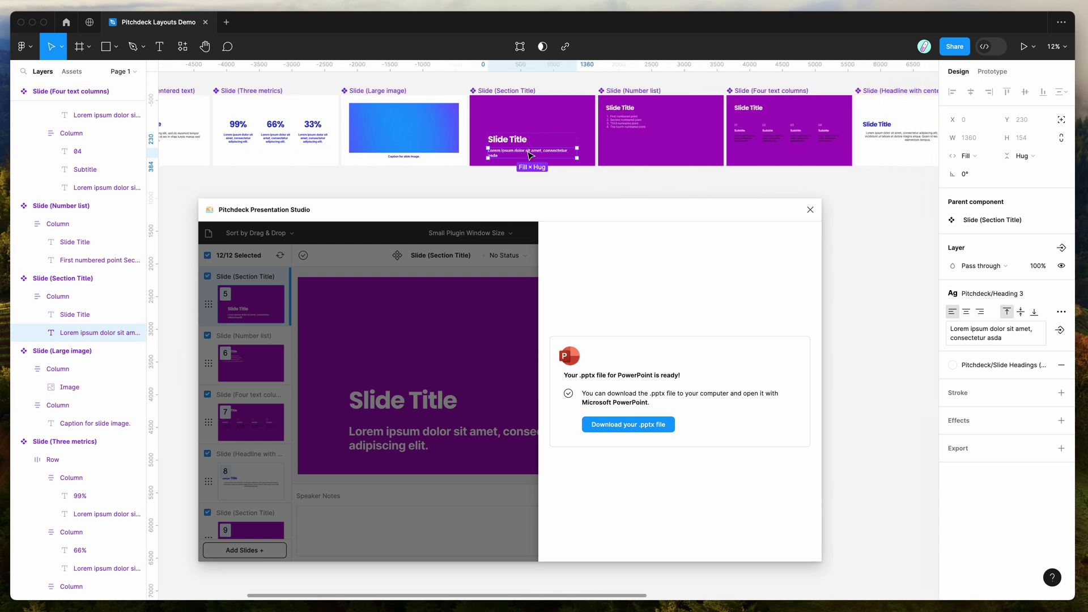
pyautogui.hscroll(1, 527, 150)
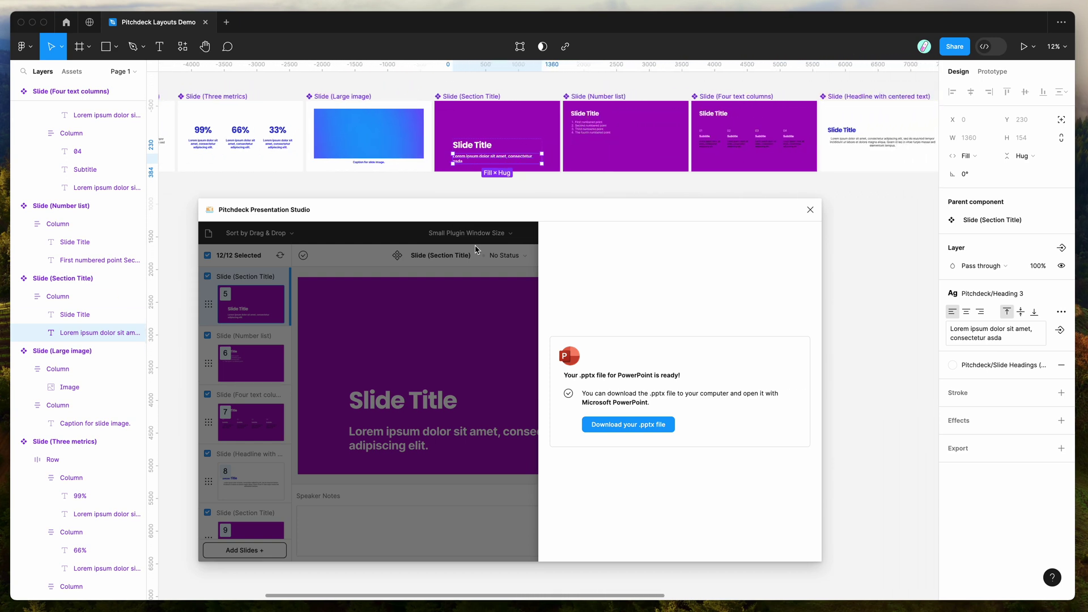
pyautogui.click(353, 243)
# Step: From Add Slides, browse the Slide Layouts grid and switch to the Master Slides (8) list
pyautogui.click(267, 551)
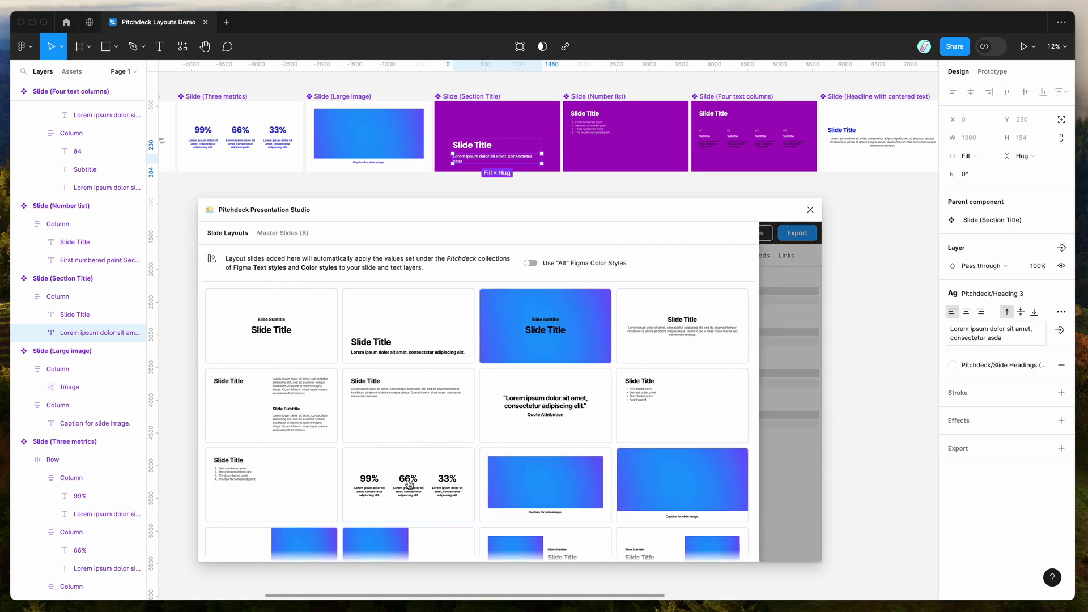
pyautogui.scroll(-4, 476, 354)
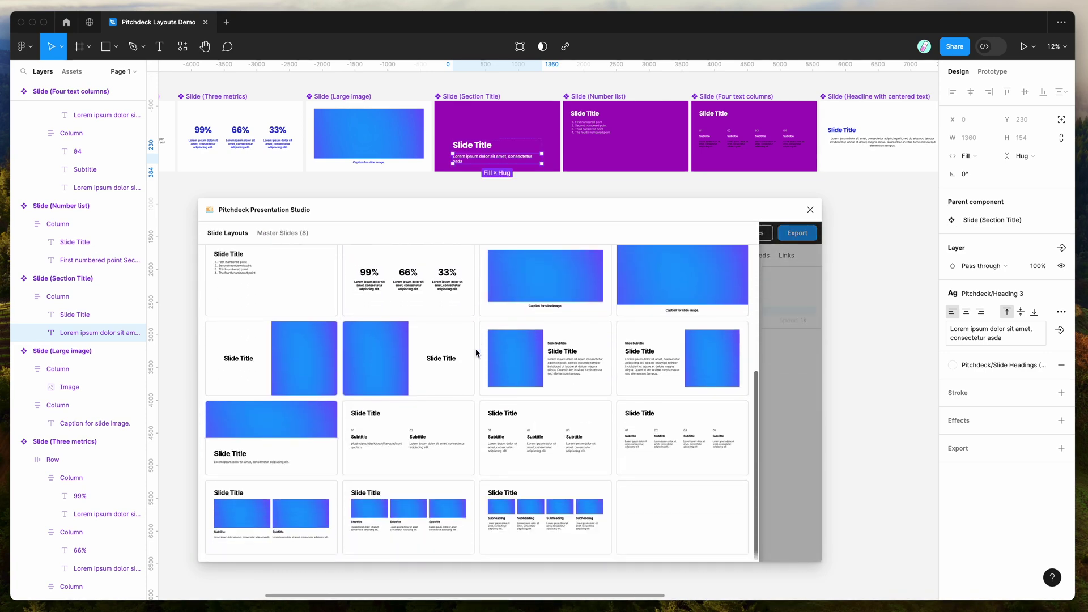
pyautogui.scroll(3, 518, 468)
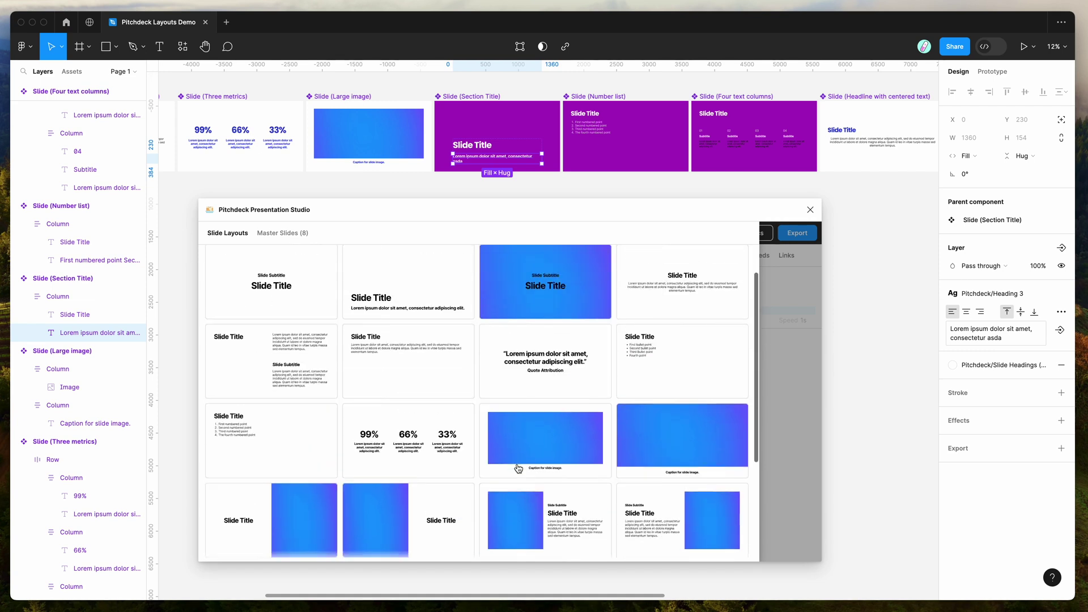
pyautogui.scroll(1, 518, 469)
pyautogui.scroll(1, 476, 368)
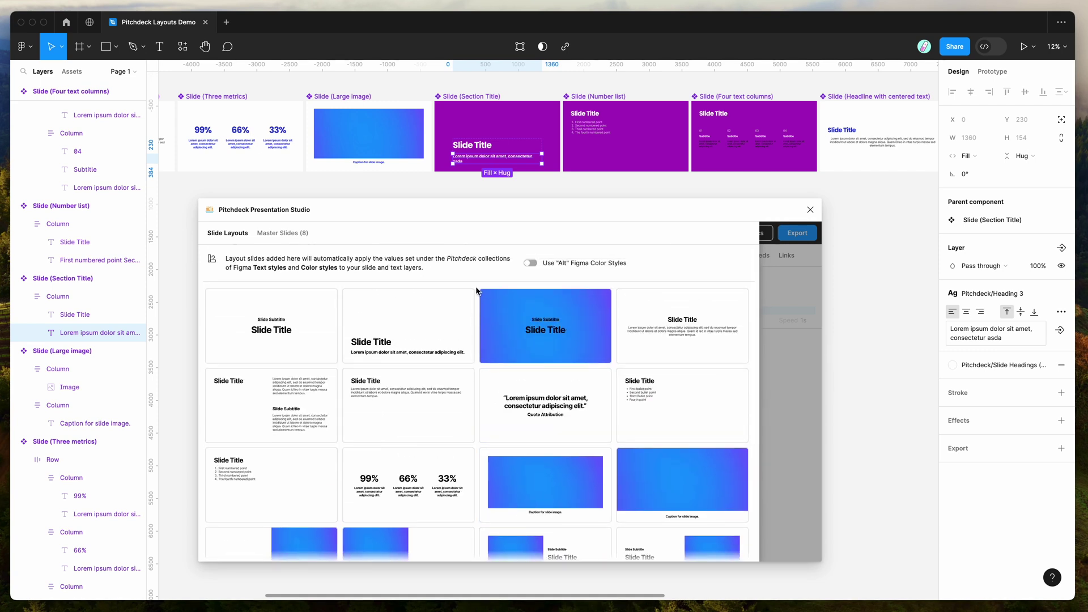
pyautogui.click(298, 233)
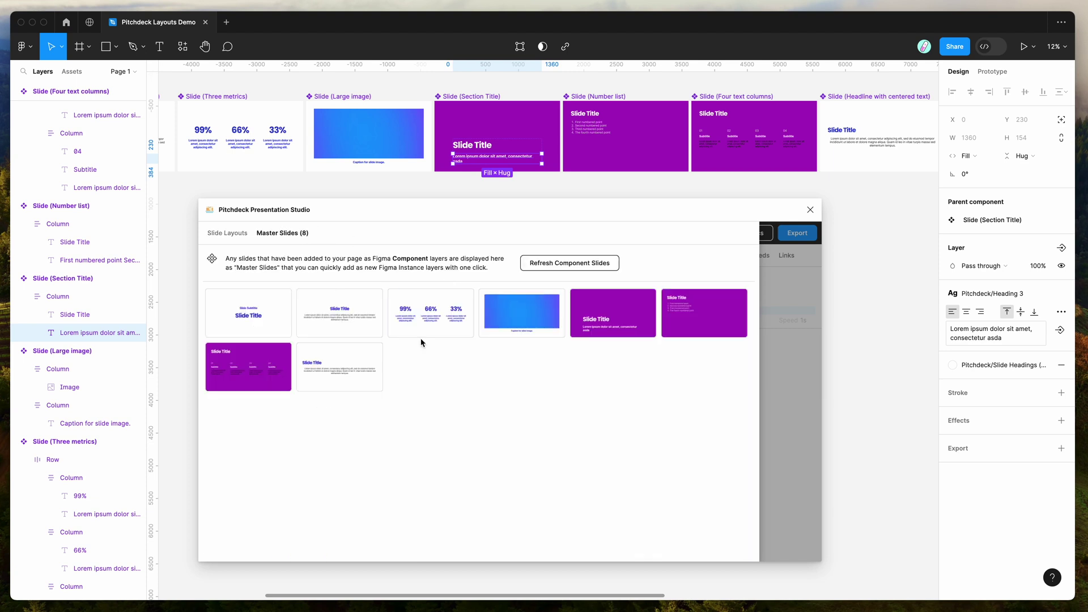